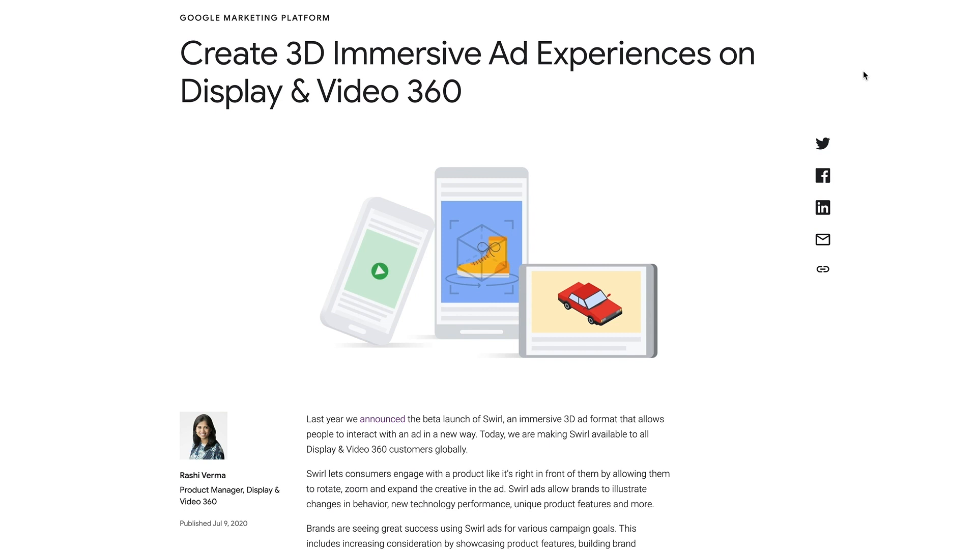
- Read through the Swirl 3D ad article, including the Purina ONE, Nissan, adidas and Belvedere brand examples
scroll(863, 76, down, 2)
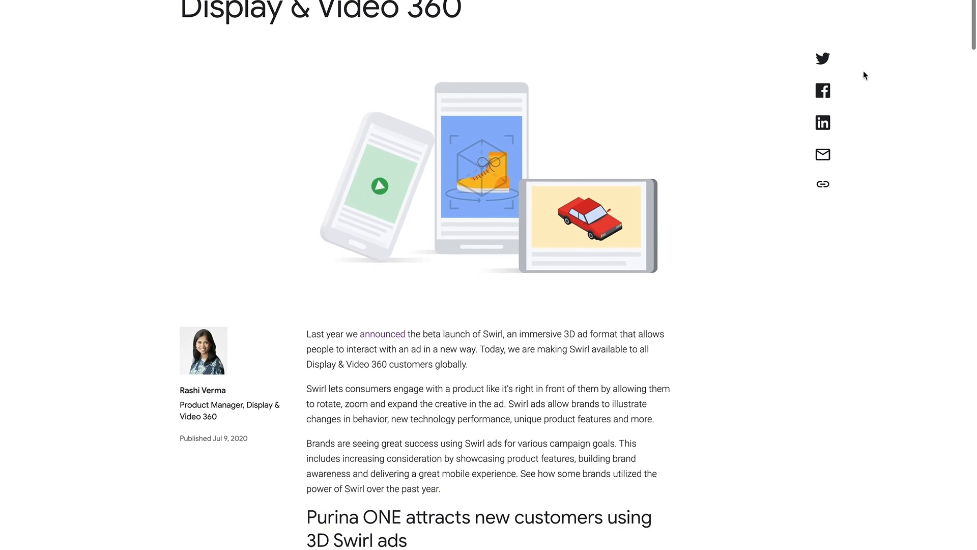
scroll(863, 75, down, 3)
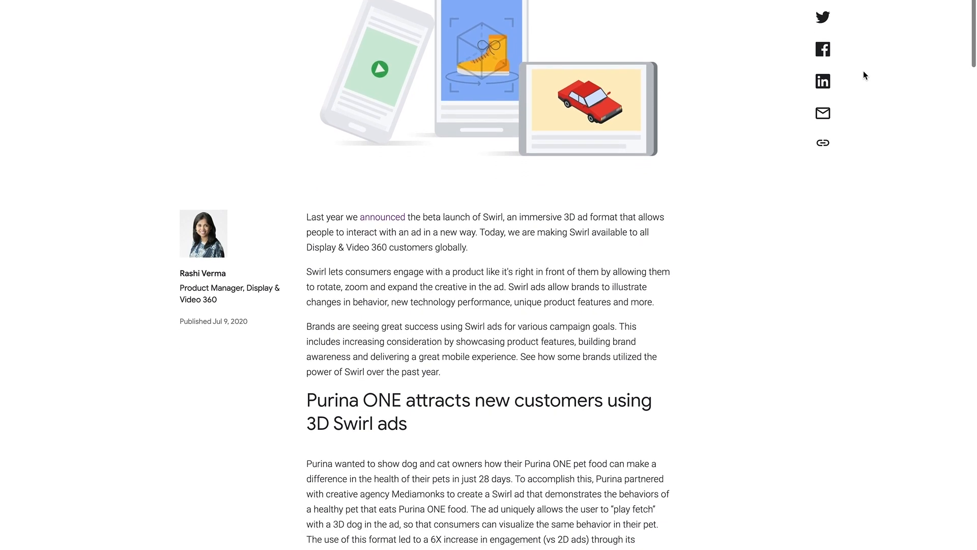
scroll(863, 75, down, 2)
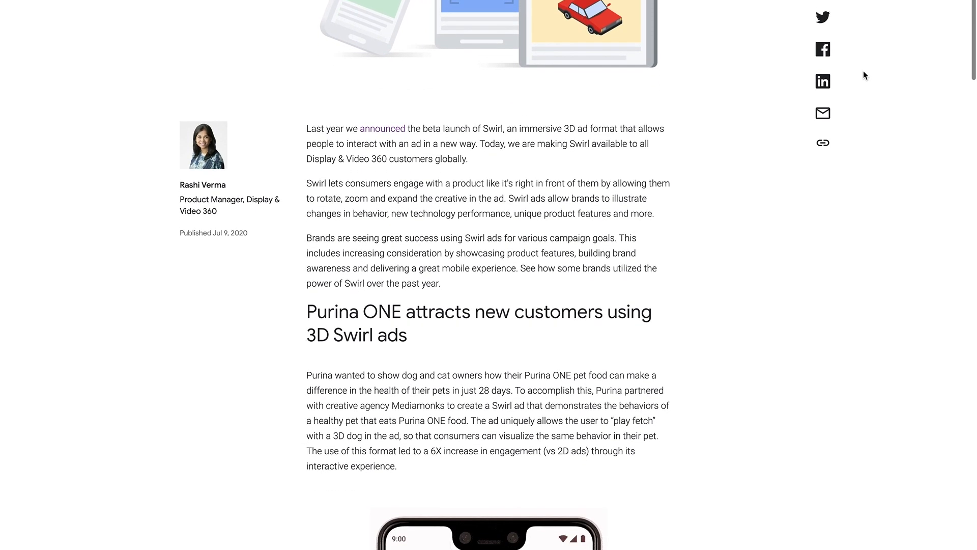
scroll(863, 75, down, 2)
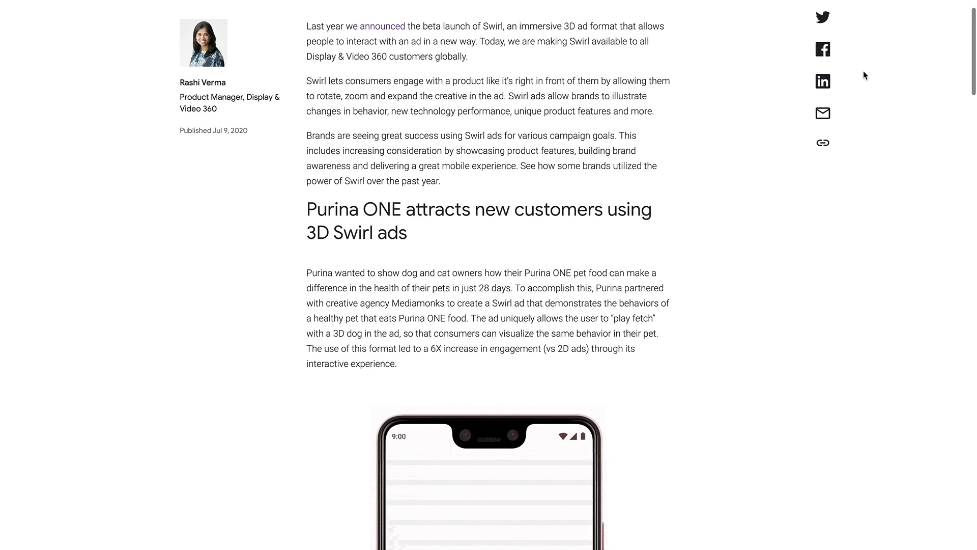
scroll(863, 75, down, 1)
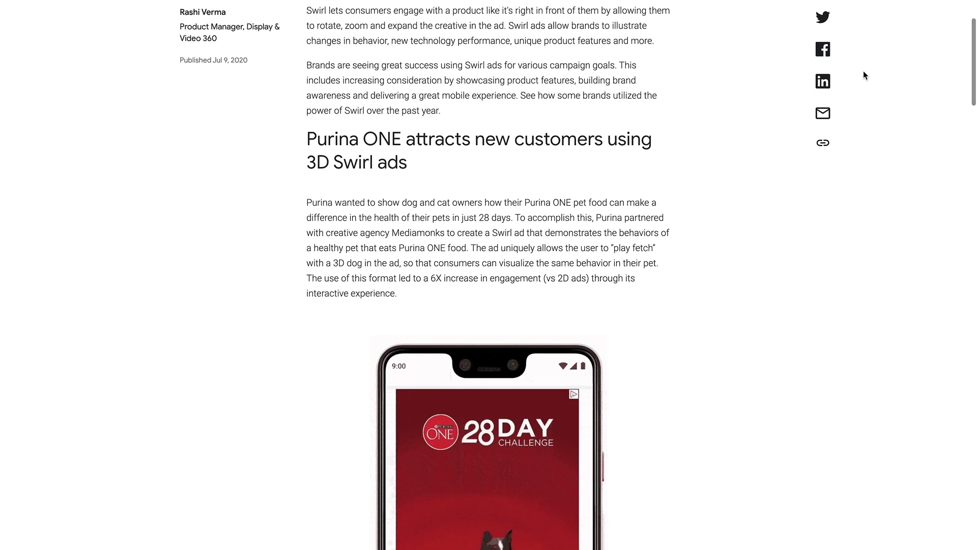
scroll(863, 76, down, 5)
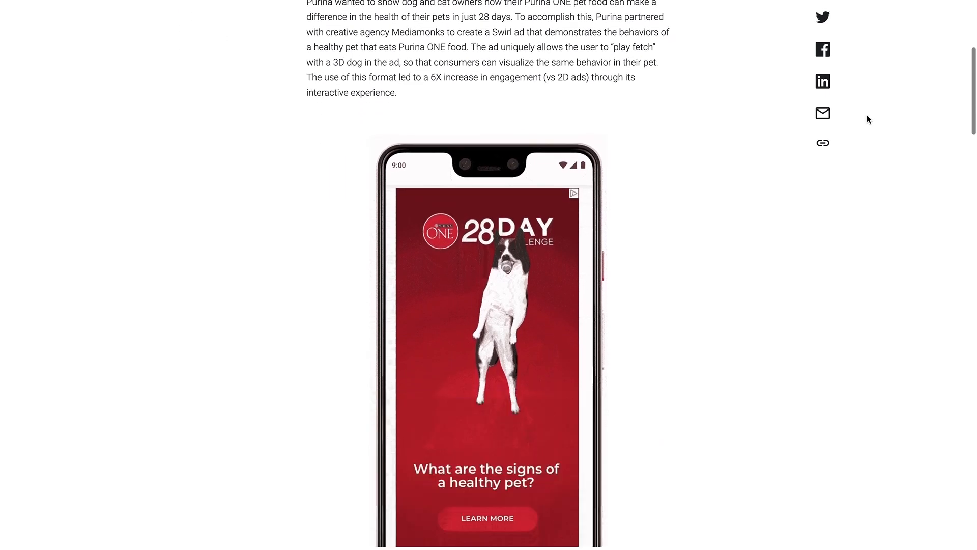
scroll(875, 199, down, 1)
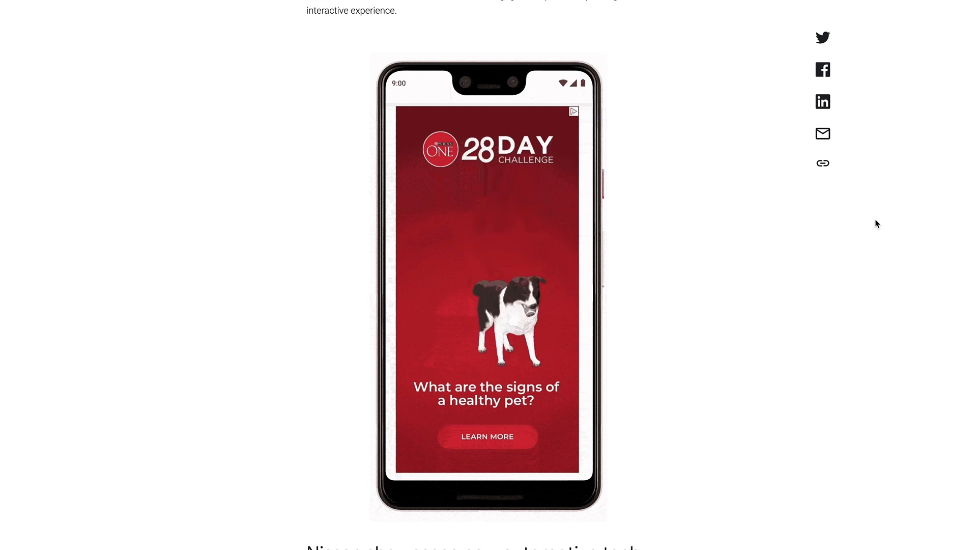
scroll(875, 219, down, 10)
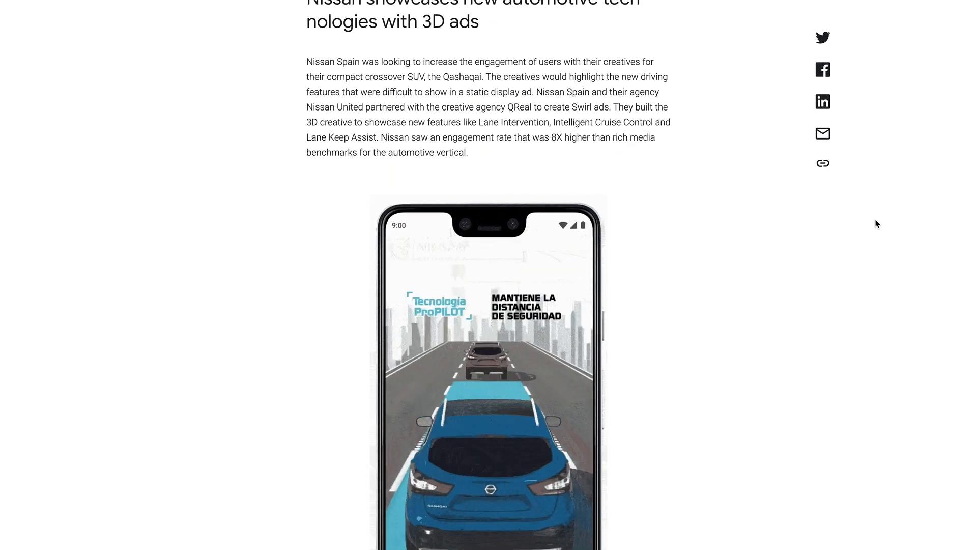
scroll(874, 220, down, 2)
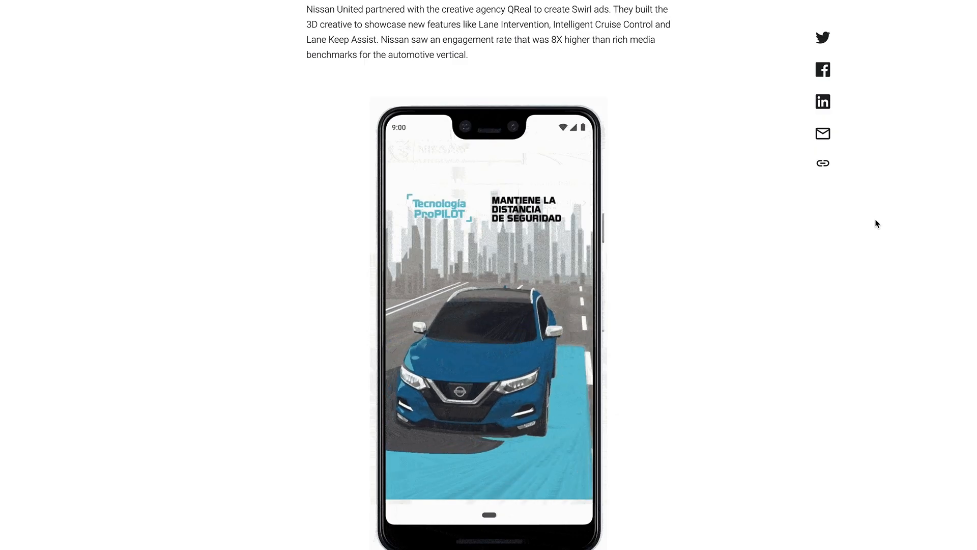
scroll(875, 222, down, 10)
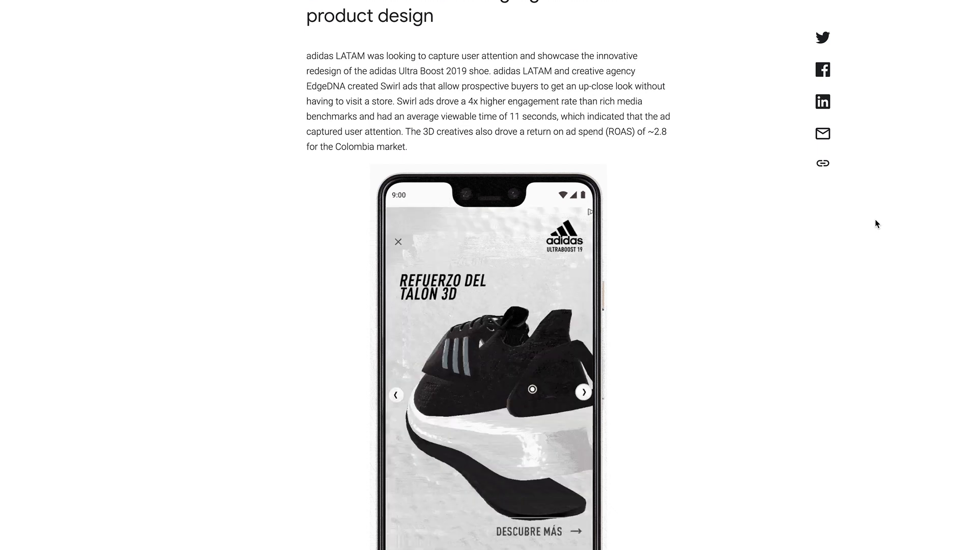
scroll(875, 222, down, 2)
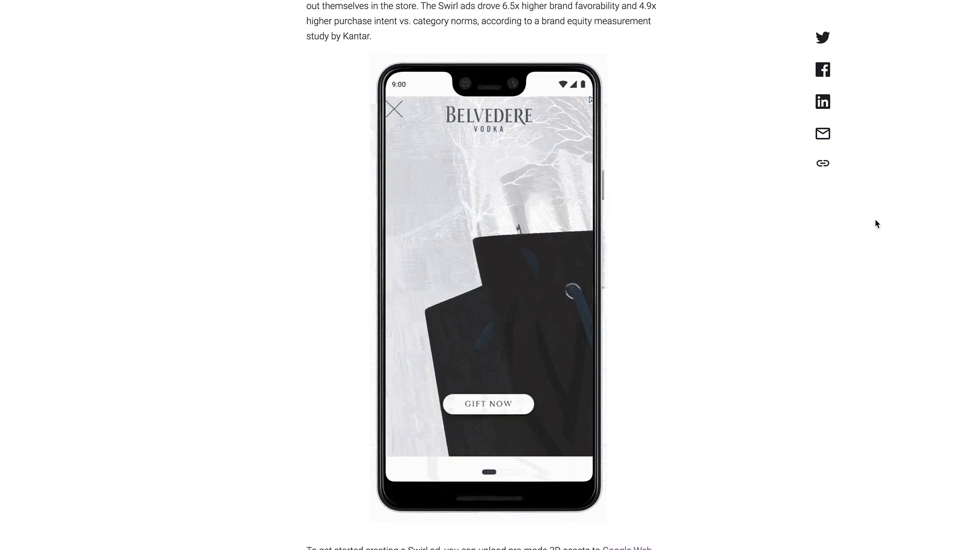
scroll(875, 223, down, 1)
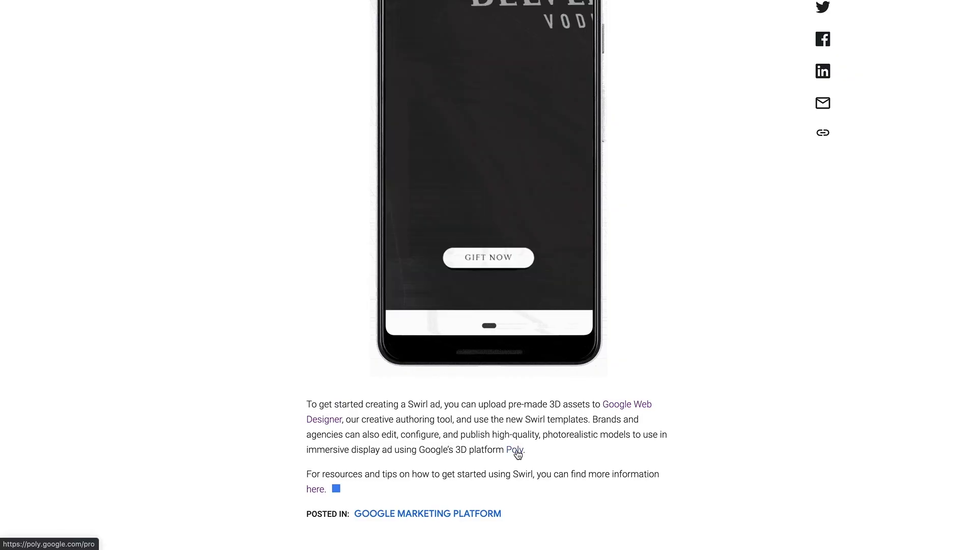
- Open the Poly 3D platform linked in the article's closing paragraph and rotate sample models to inspect them
click(515, 450)
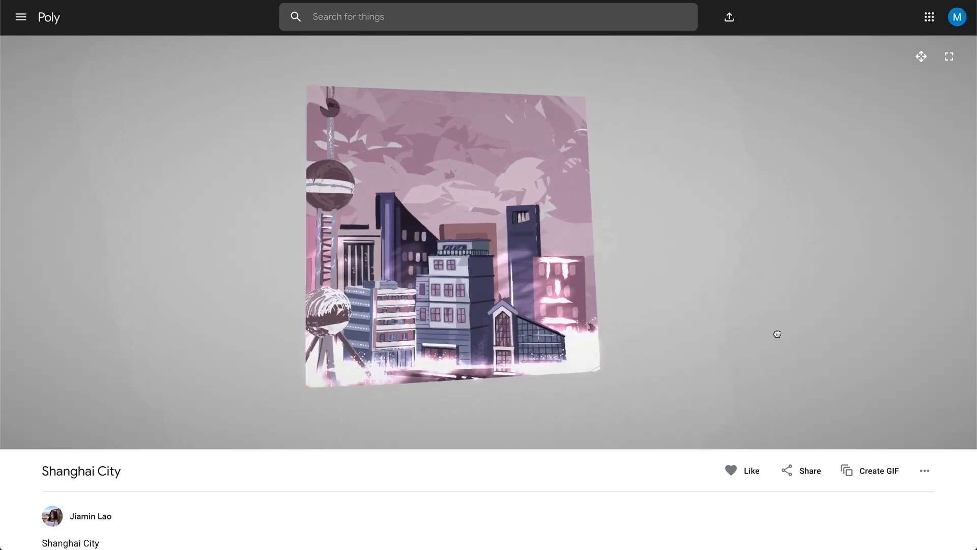
drag(777, 334, 739, 338)
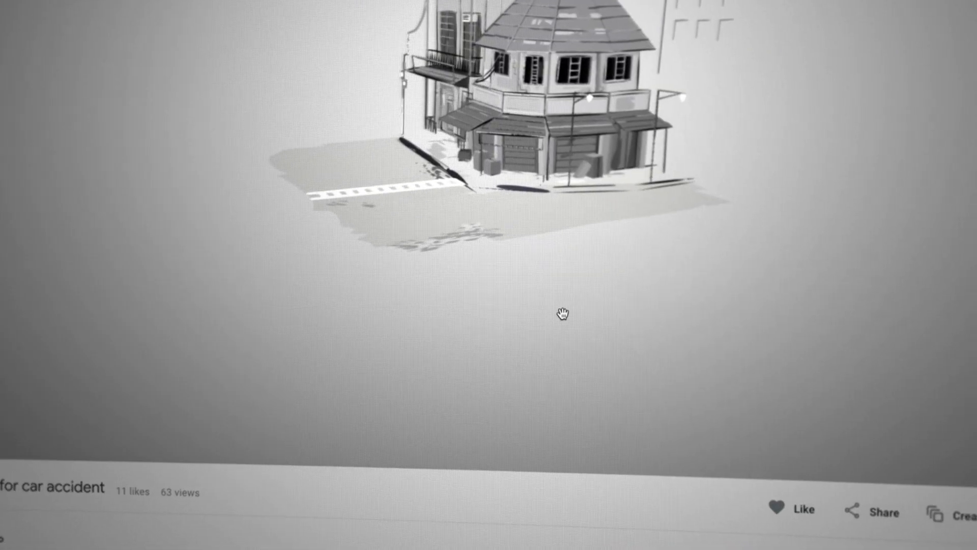
drag(397, 114, 400, 137)
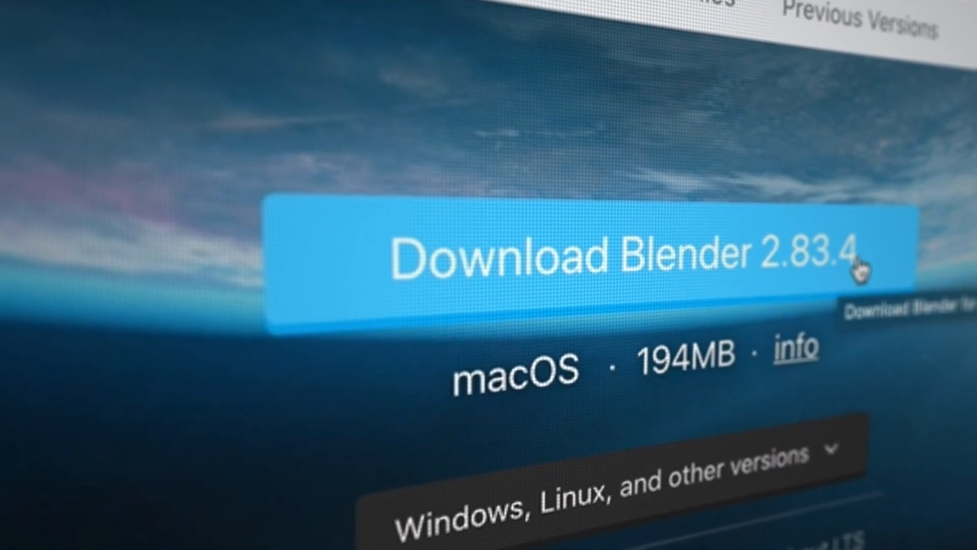
- Download Blender 2.83.4 for macOS
click(788, 222)
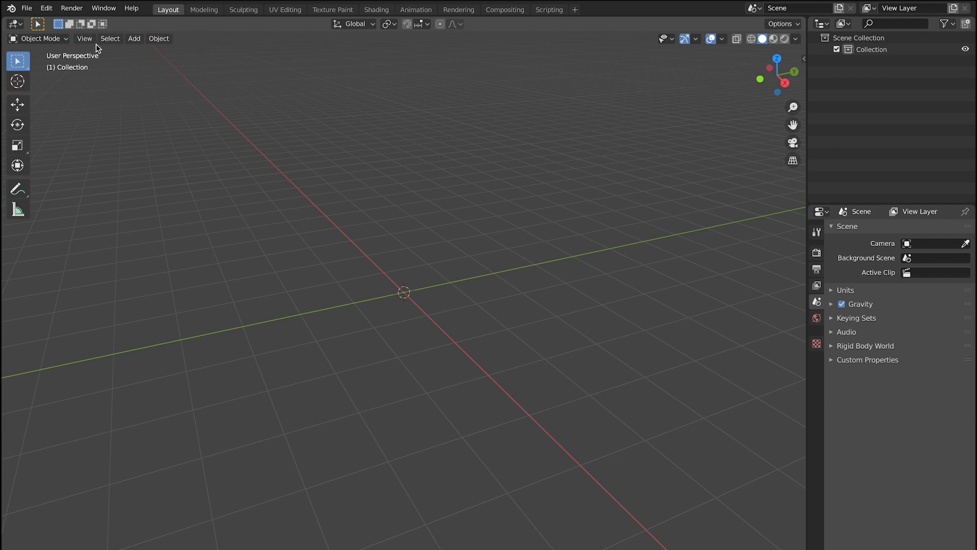
- Add a cylinder mesh to the empty scene
click(127, 40)
mouse_move(145, 58)
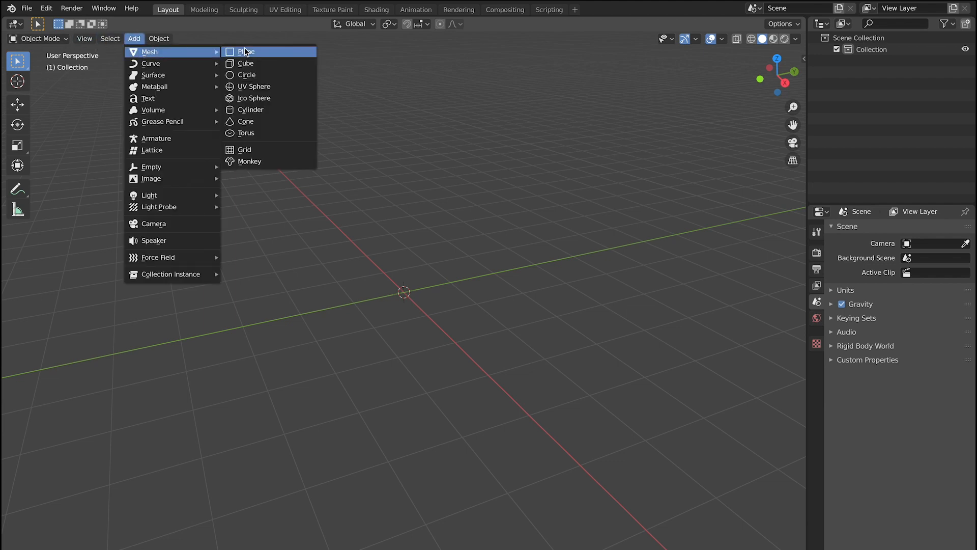
click(279, 111)
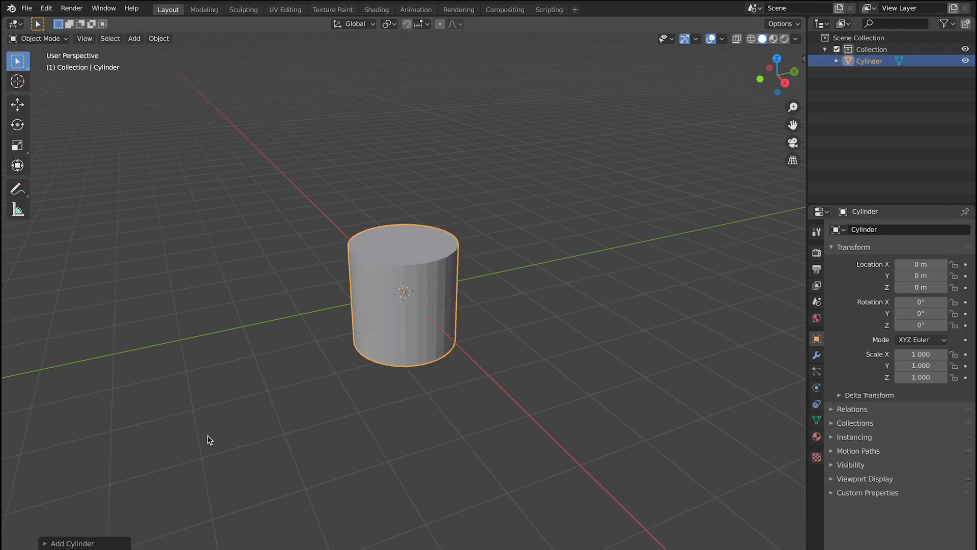
- Adjust the new cylinder's vertex count in its creation settings and collapse those settings
click(72, 543)
click(193, 403)
click(192, 403)
click(192, 403)
click(192, 403)
click(192, 403)
click(192, 403)
click(192, 403)
click(192, 404)
click(170, 403)
text(52)
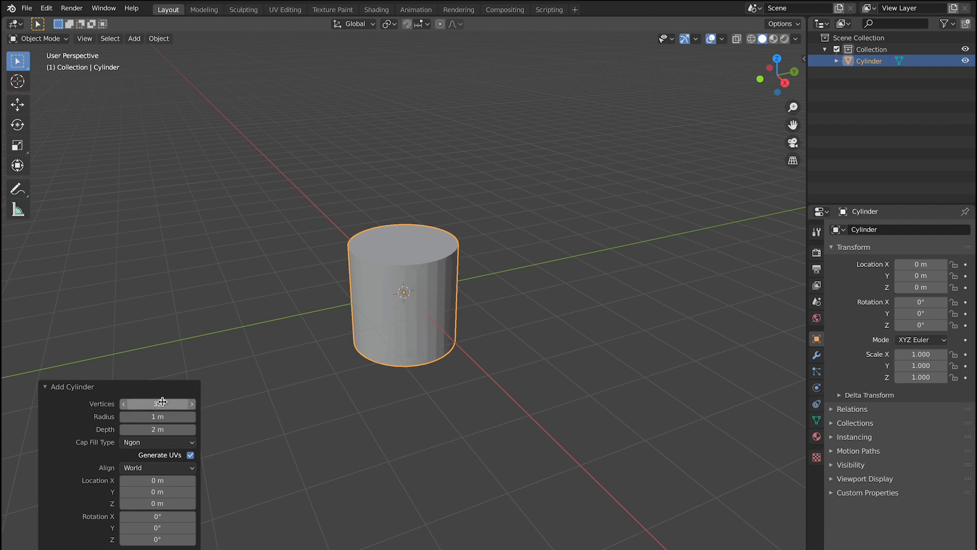
click(45, 388)
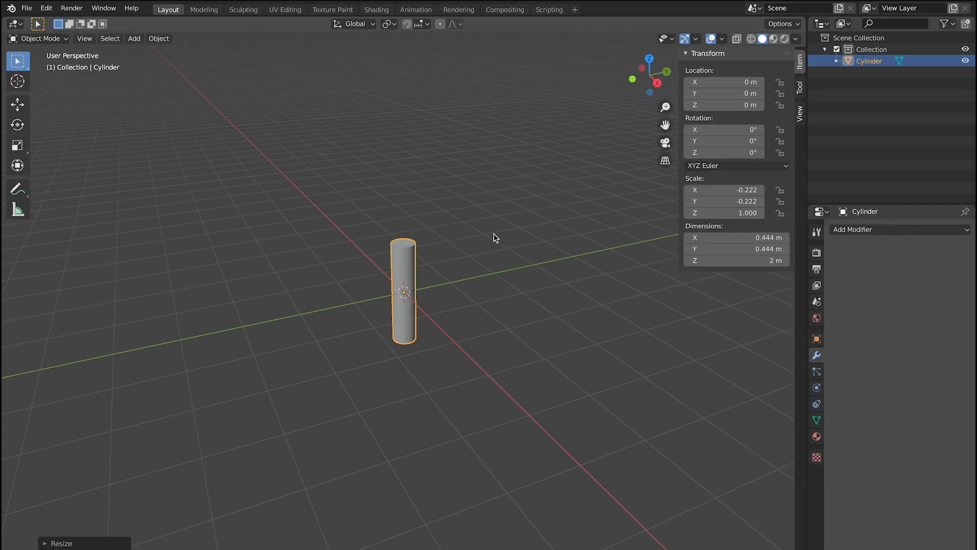
- Shade the slim cylinder smooth and turn on Auto Smooth for its normals
right_click(408, 273)
click(410, 274)
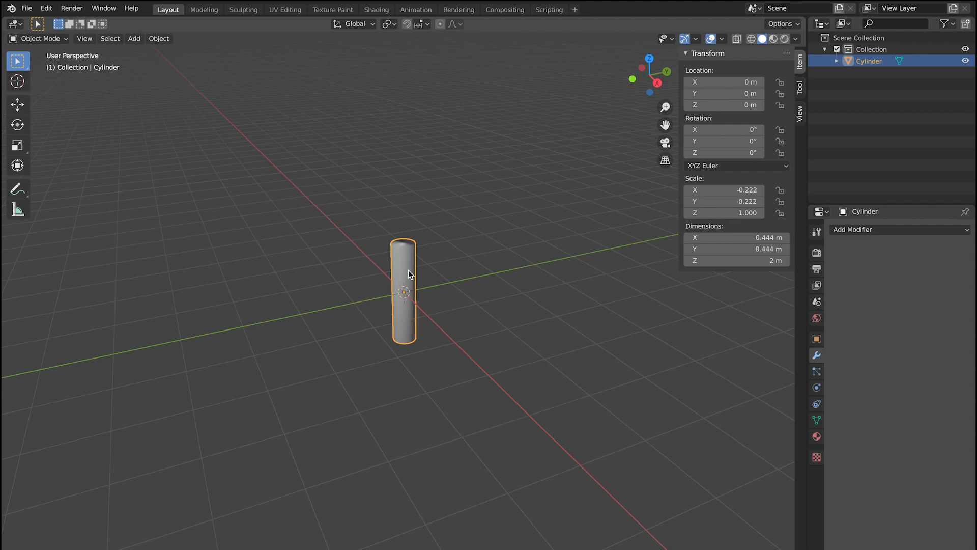
click(816, 420)
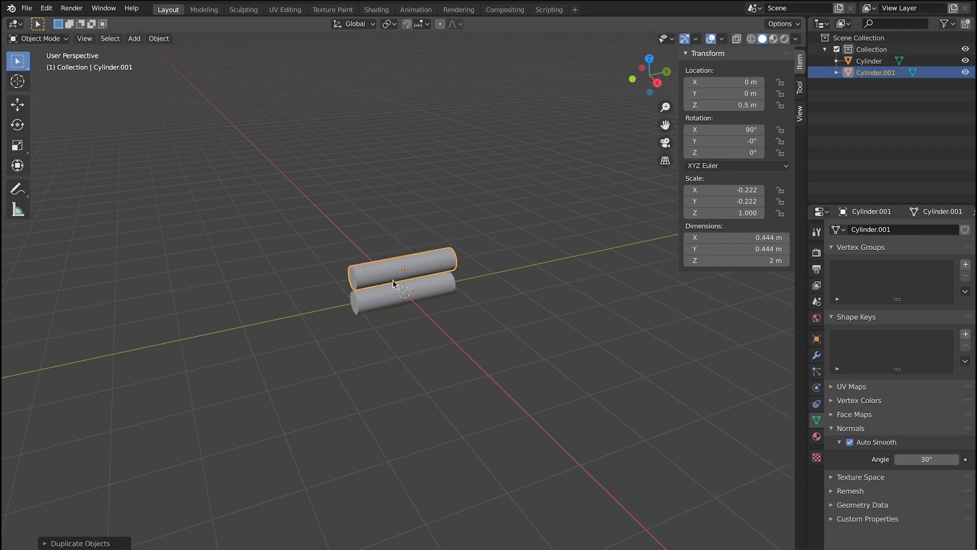
- Lower the duplicated cylinder along Z to about 0.458 m so it sits just above the original
scroll(385, 222, up, 5)
middle_drag(385, 223, 387, 198)
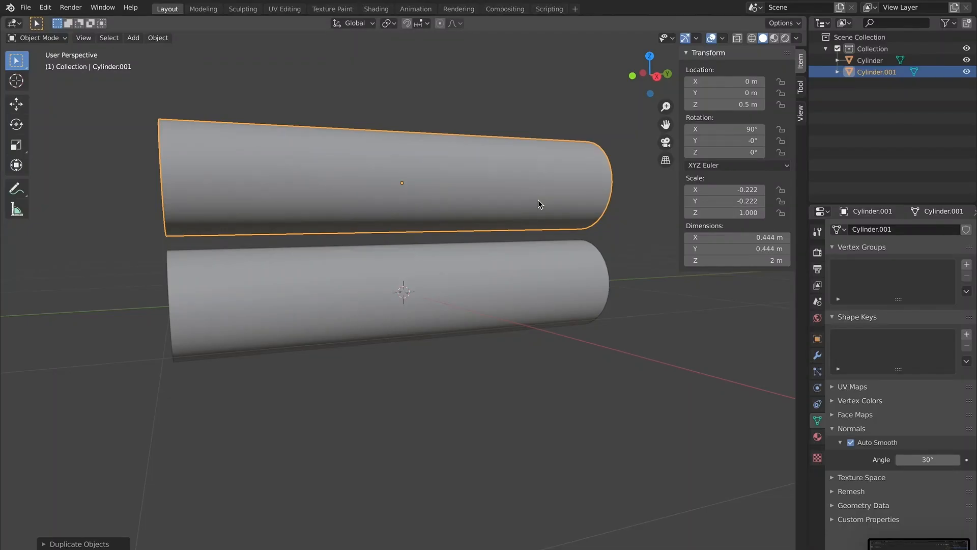
key(g)
key(z)
click(539, 210)
- Add a circle mesh and rotate it 90° about the X axis to stand parallel to the cylinder ends
middle_drag(539, 209, 254, 226)
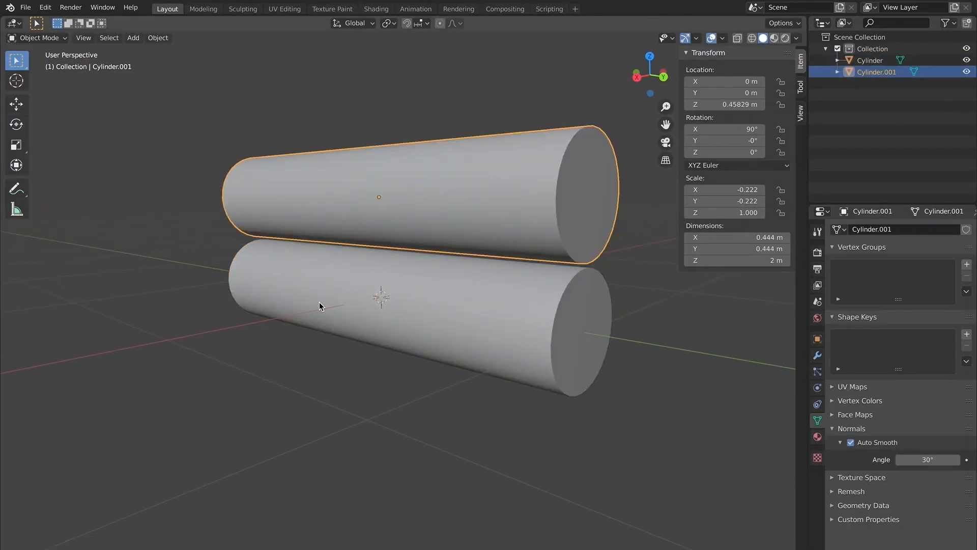
click(133, 37)
mouse_move(136, 52)
click(277, 74)
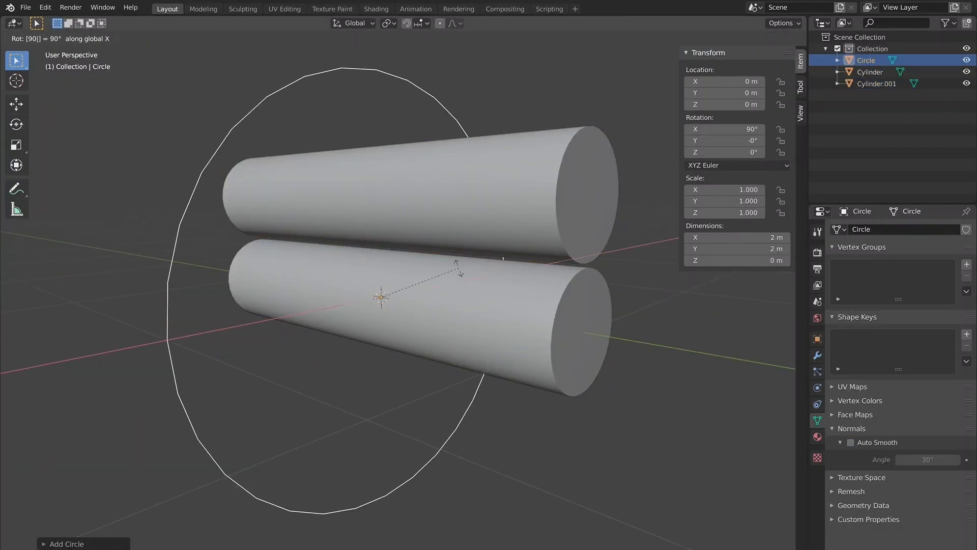
text(0)
key(Return)
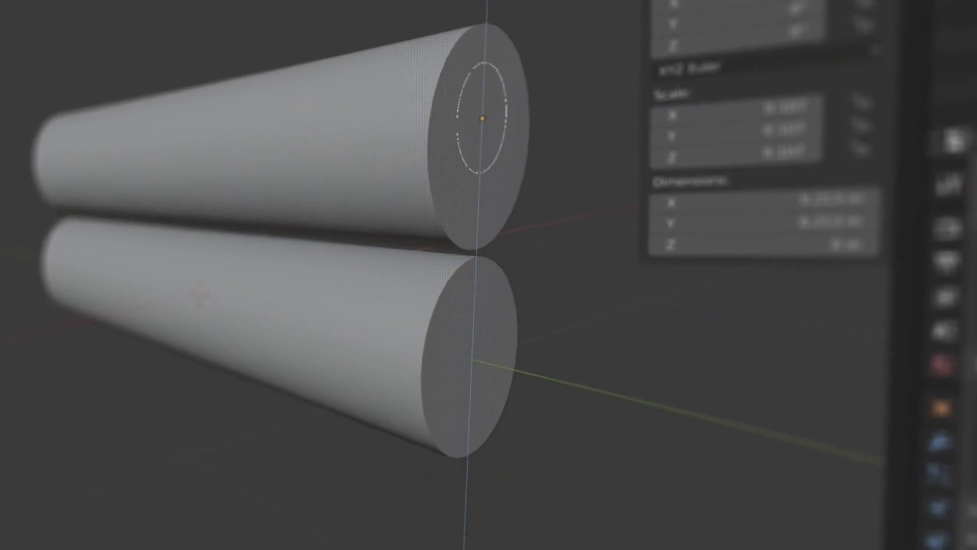
- Extrude and stretch the circle at the rollers' end down along Z to form a support post
key(Tab)
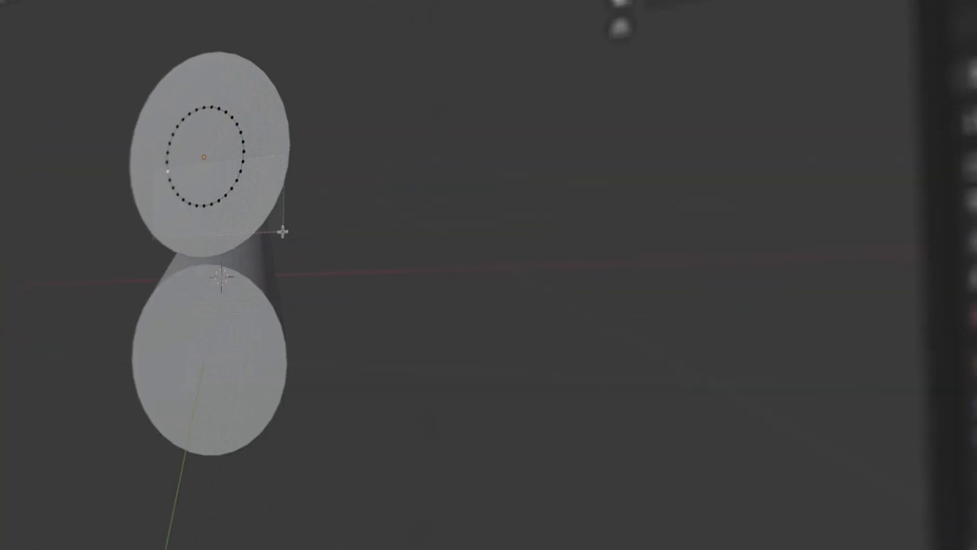
key(e)
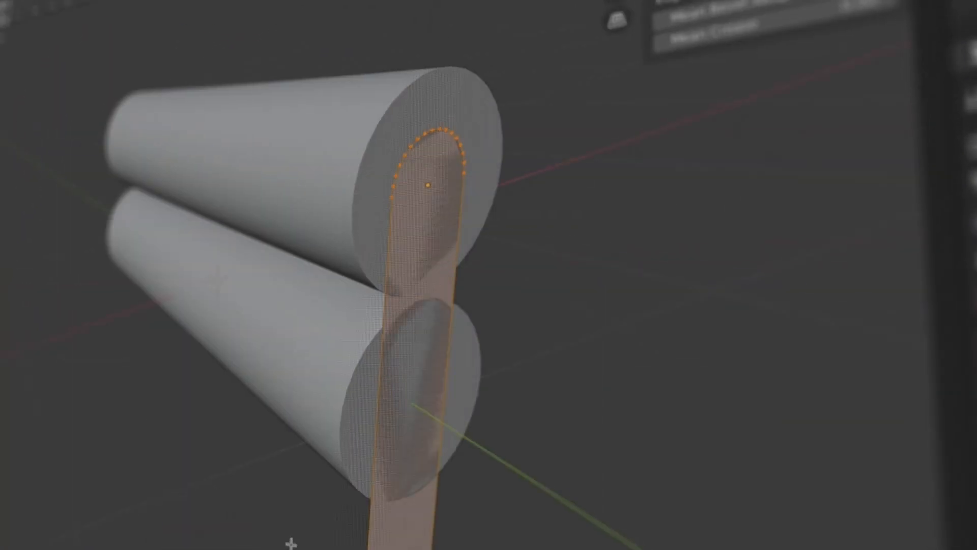
key(g)
key(z)
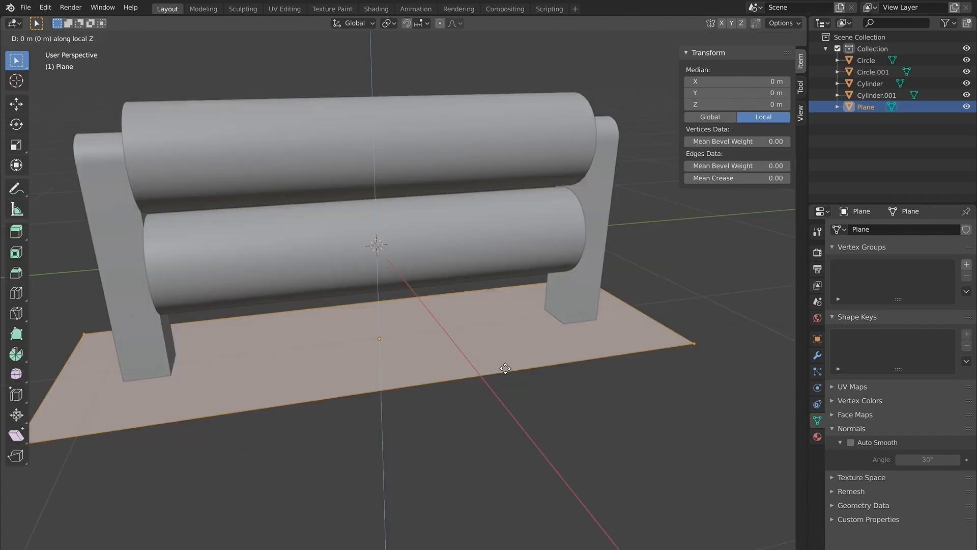
- Extrude the base plane beneath the posts into a thick slab and open the list of modifiers to add
key(e)
click(817, 356)
click(881, 229)
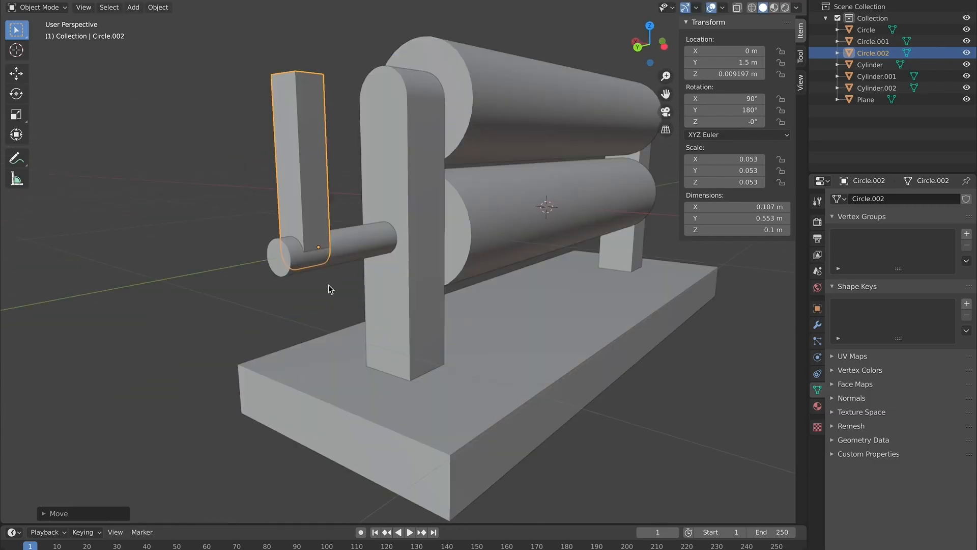
- Scale the crank part and move it along Z to build the handle at the end of the roller's shaft
key(s)
key(Return)
key(g)
key(z)
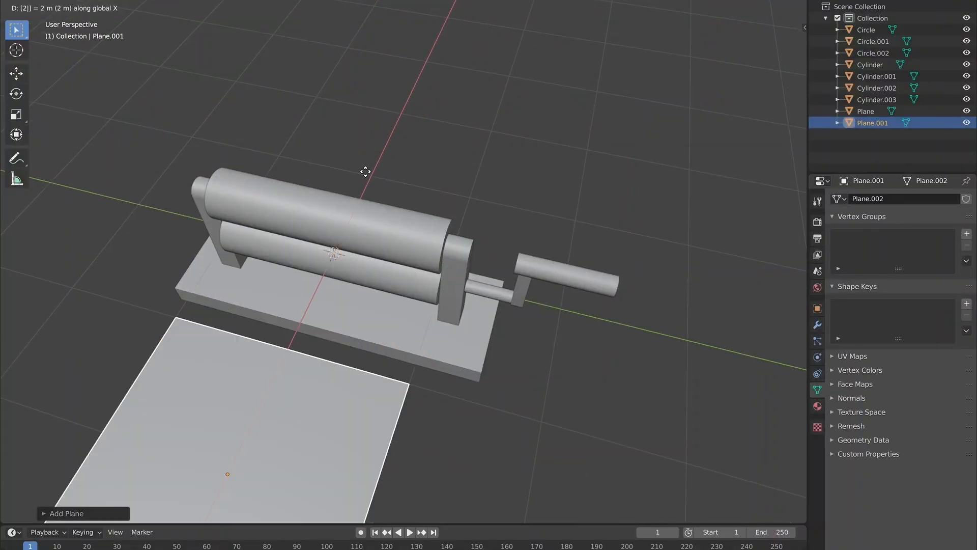
- Move the new bill plane along X to the far side of the rollers
key(g)
click(419, 126)
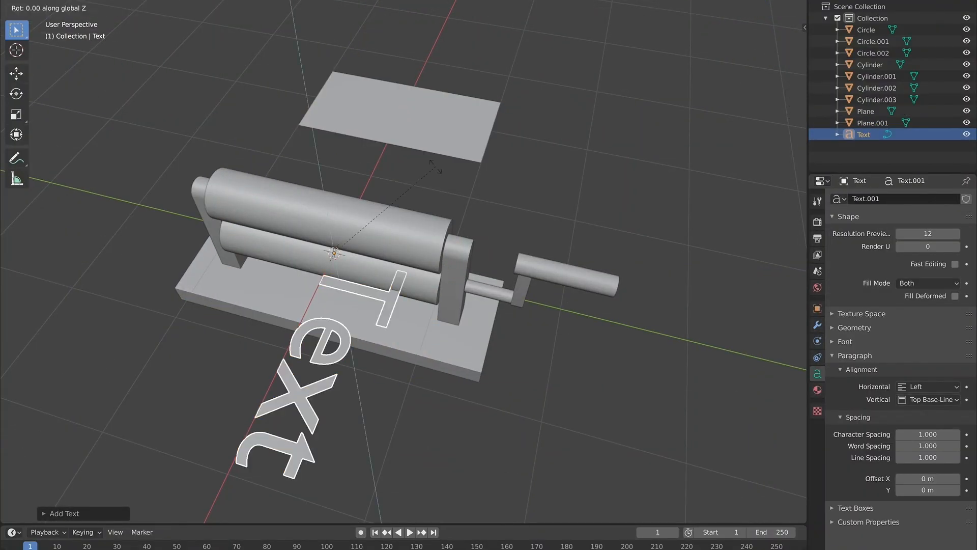
- Rotate the new text object 90° about the Z axis to match the bill's orientation
key(r)
key(x)
key(9)
key(0)
key(Return)
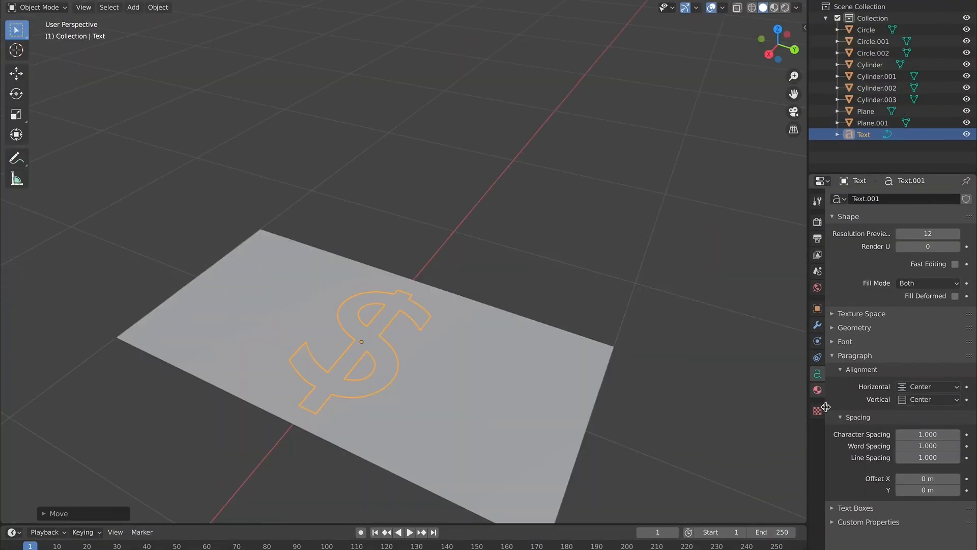
- Give the dollar-sign text a new material named Dollar and open its base color for editing
click(817, 390)
click(876, 249)
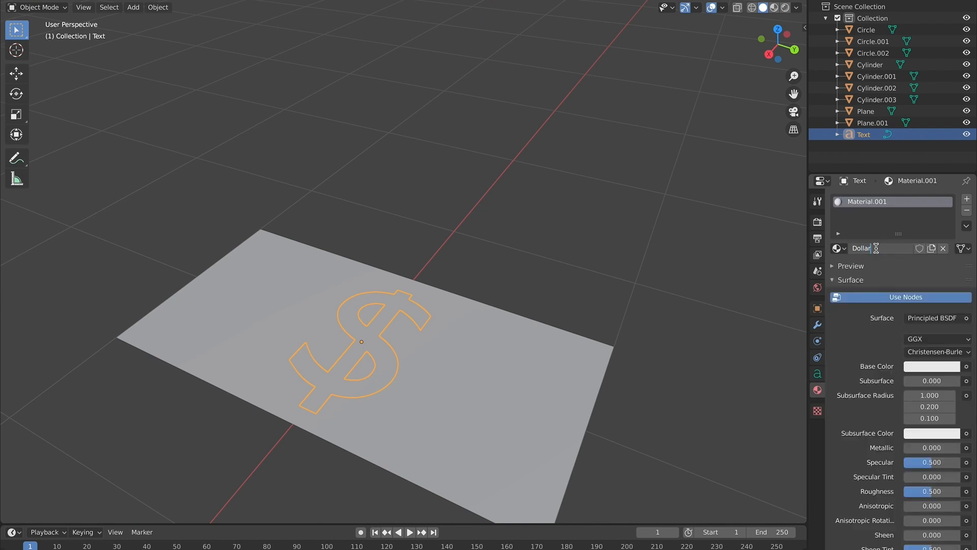
click(932, 365)
- Name the bill plane's material Dollar-Green, make its base color green, and display the scene with its materials
click(539, 397)
click(873, 249)
double_click(872, 249)
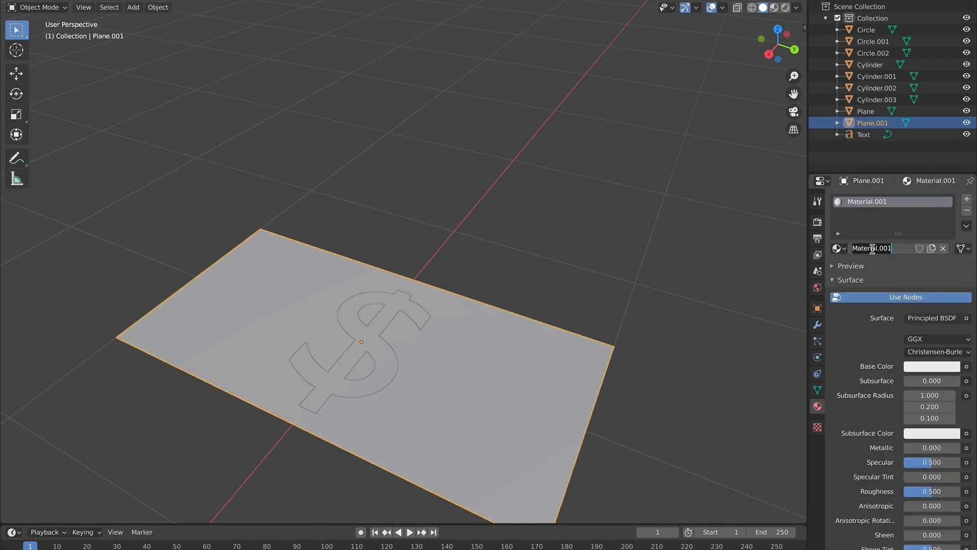
click(932, 366)
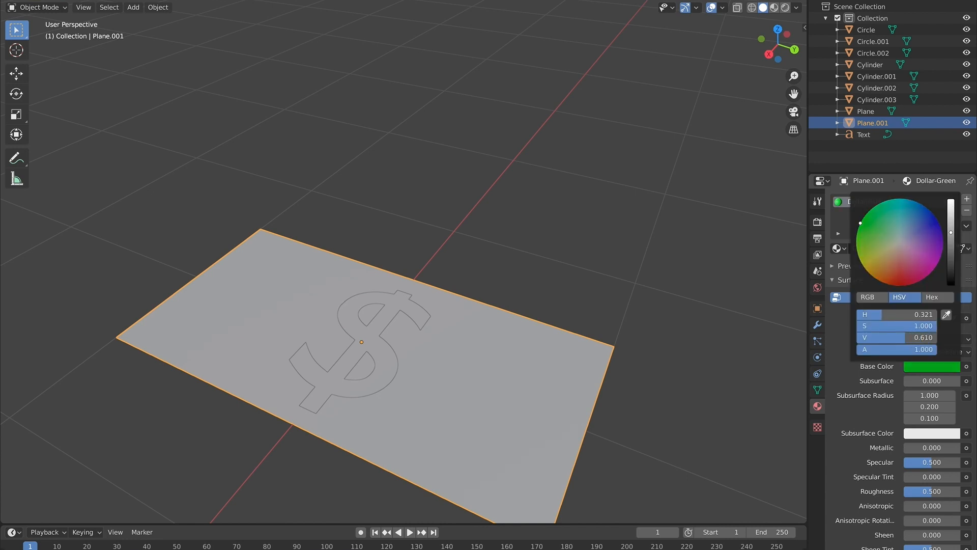
key(z)
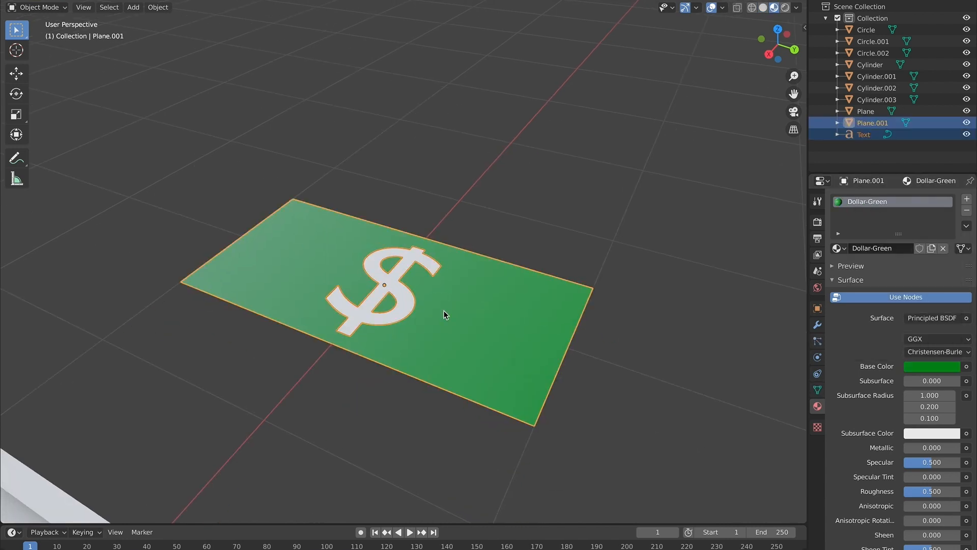
- Join the dollar sign and the green plane into one bill and move it along Z to the gap between the rollers
click(396, 289)
click(396, 289)
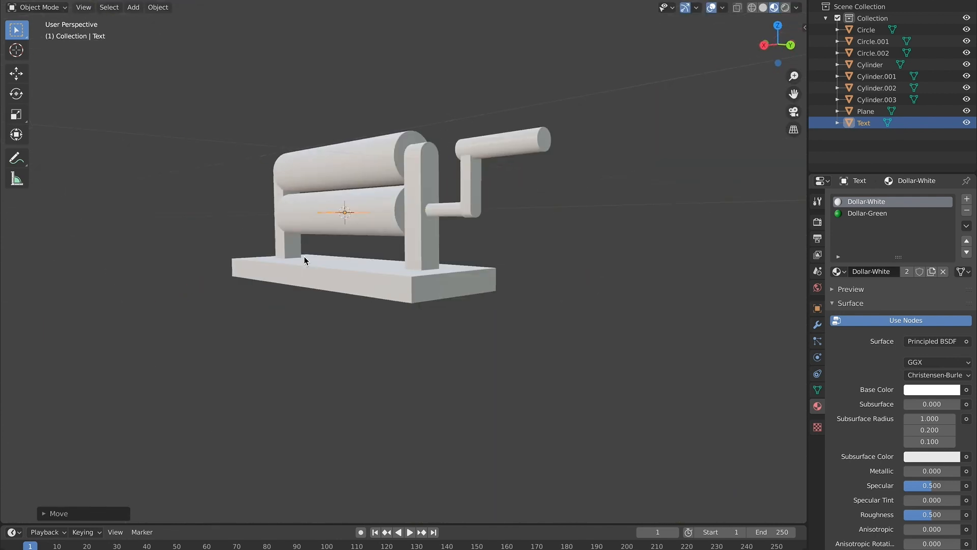
key(g)
key(z)
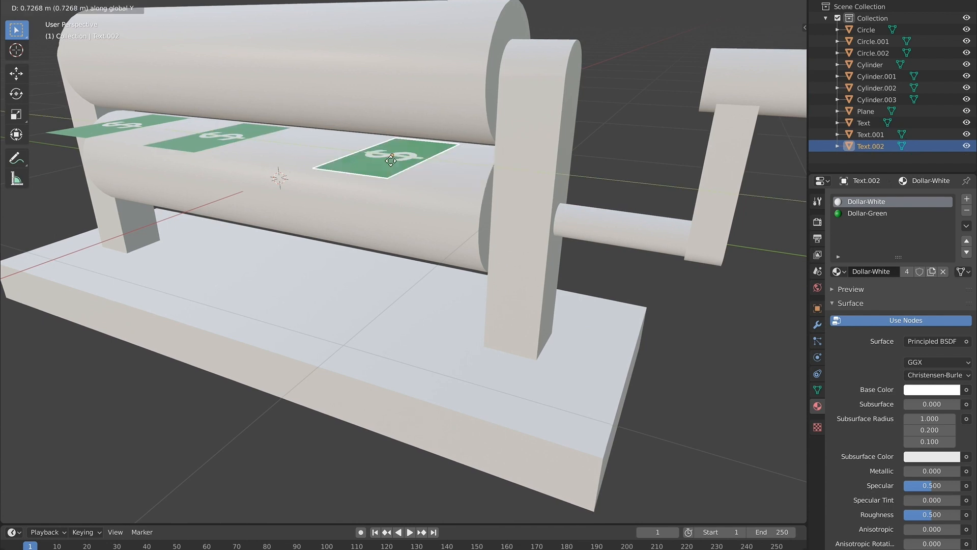
- Duplicate the dollar bill repeatedly and scatter the copies at varied positions in front of the rollers
click(391, 161)
scroll(396, 161, down, 5)
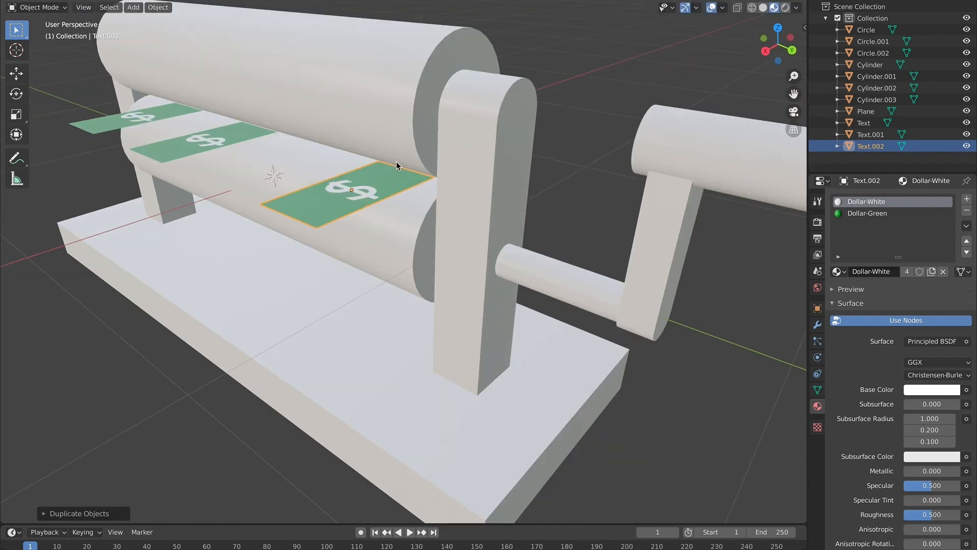
key(shift+d)
click(386, 185)
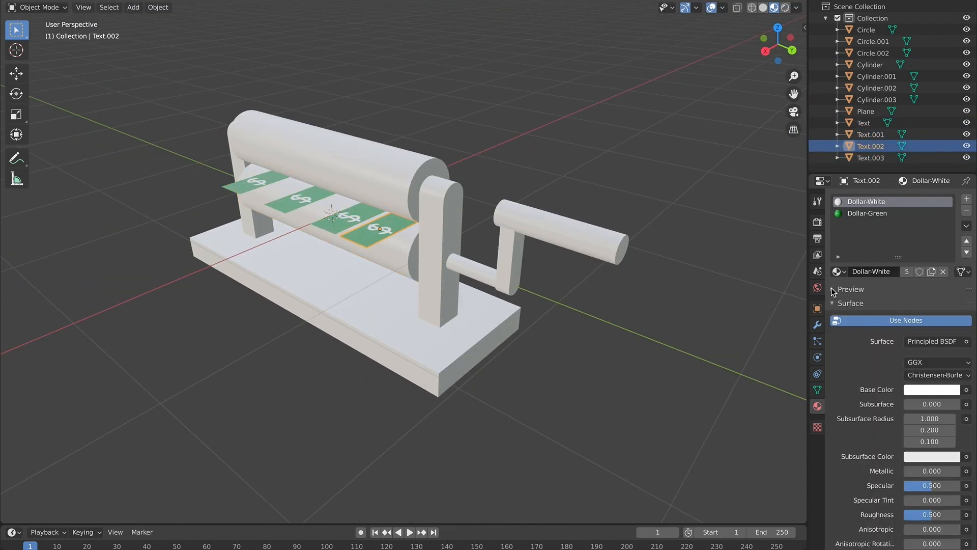
key(g)
click(401, 239)
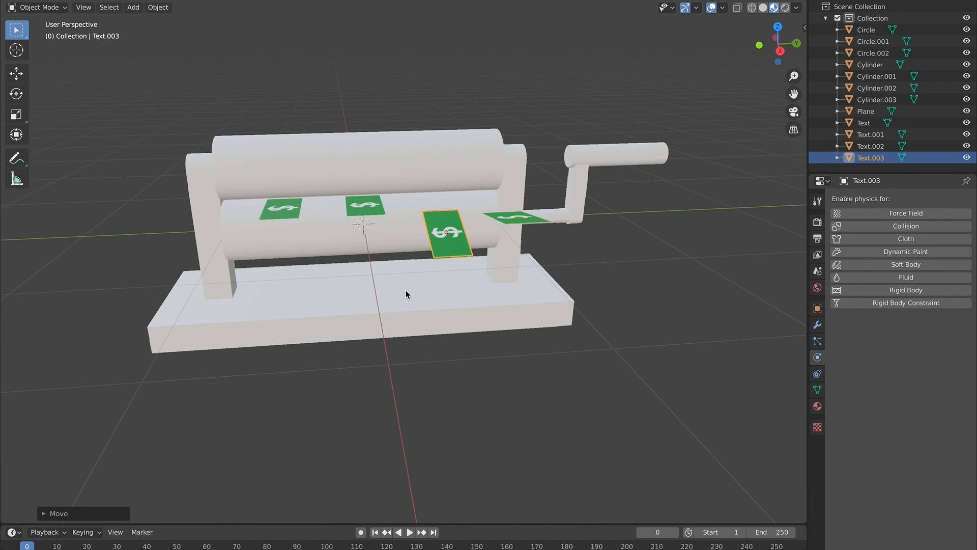
key(shift+d)
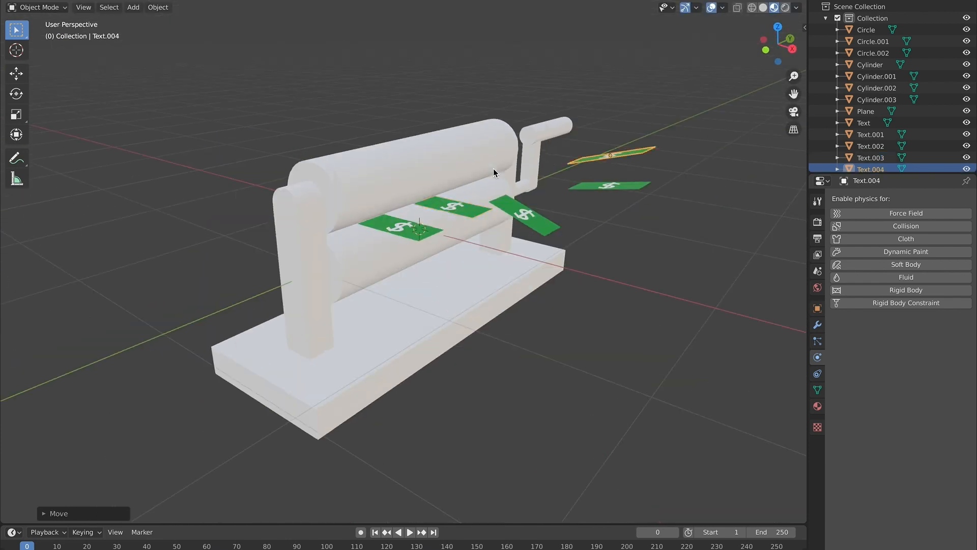
key(shift+d)
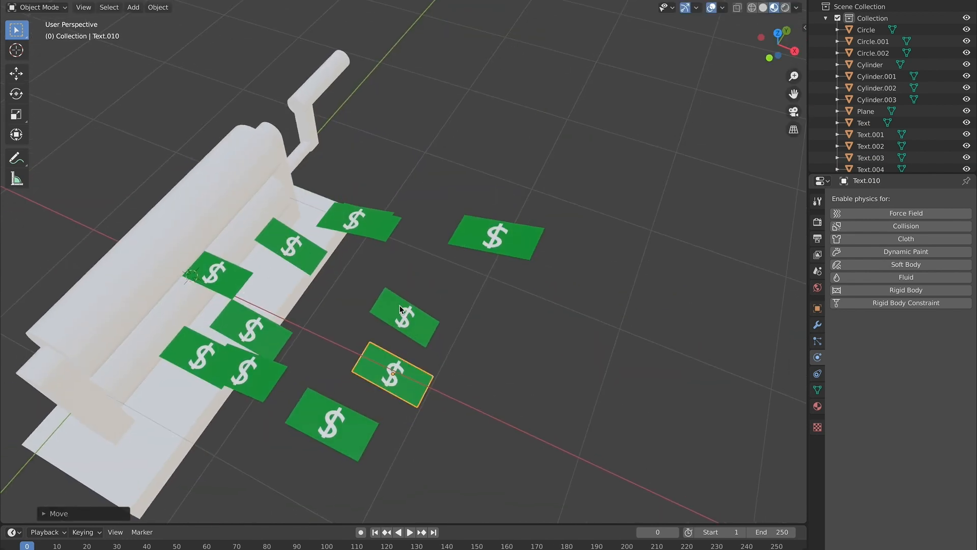
key(shift+d)
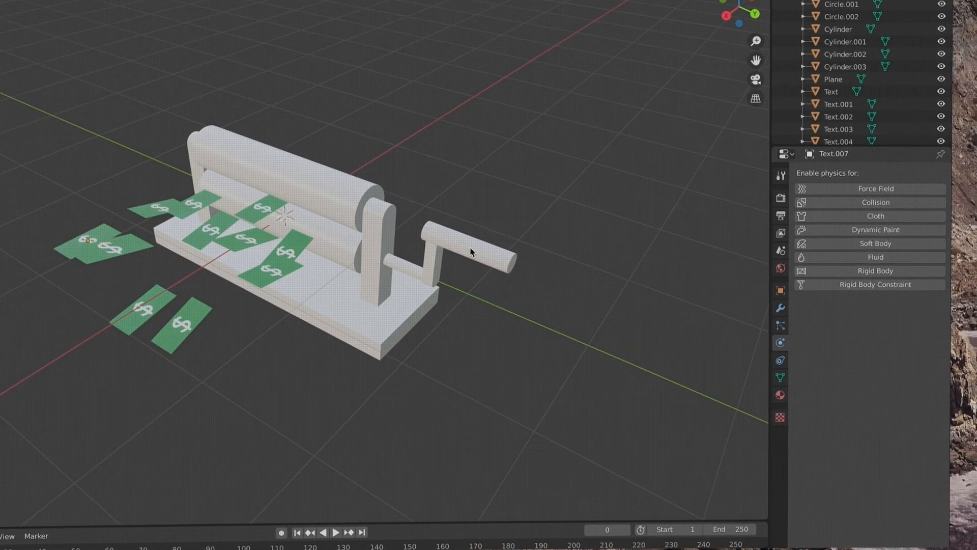
- Give the crank's handle grip a new material named Crank-Handle
click(527, 265)
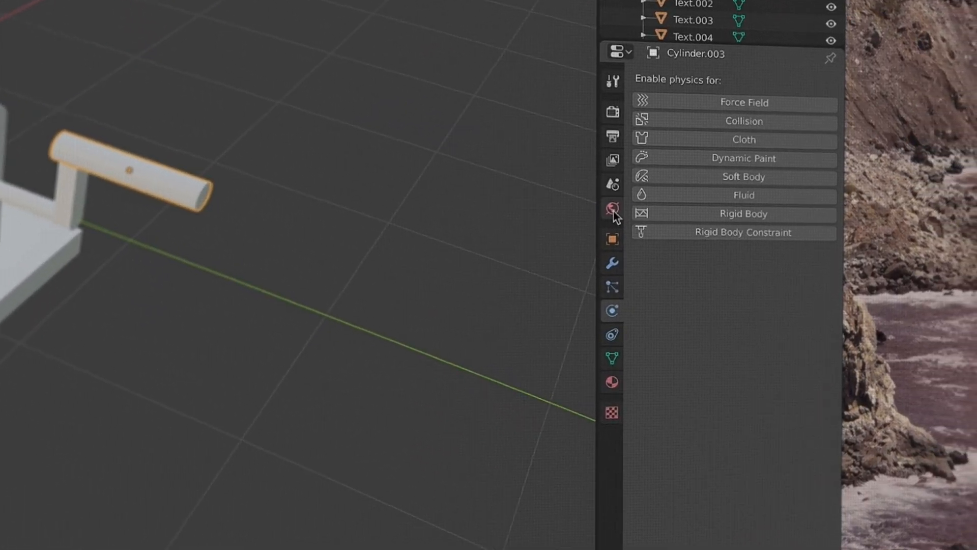
click(613, 381)
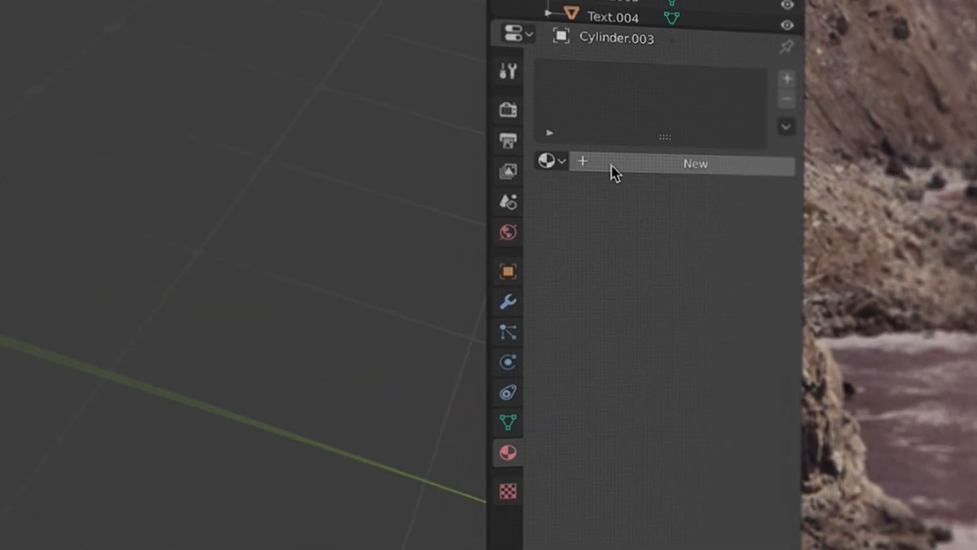
click(696, 158)
click(609, 207)
double_click(636, 205)
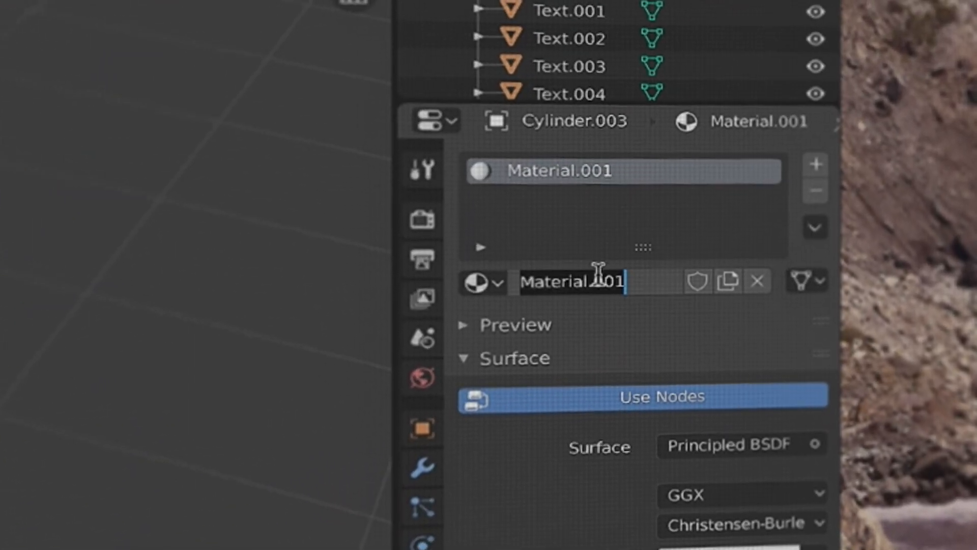
text(Handle)
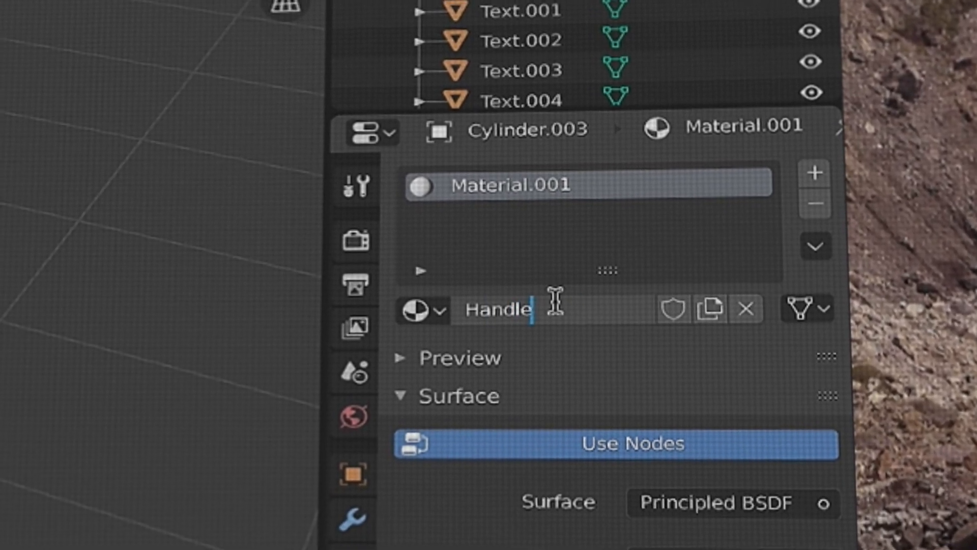
key(Home)
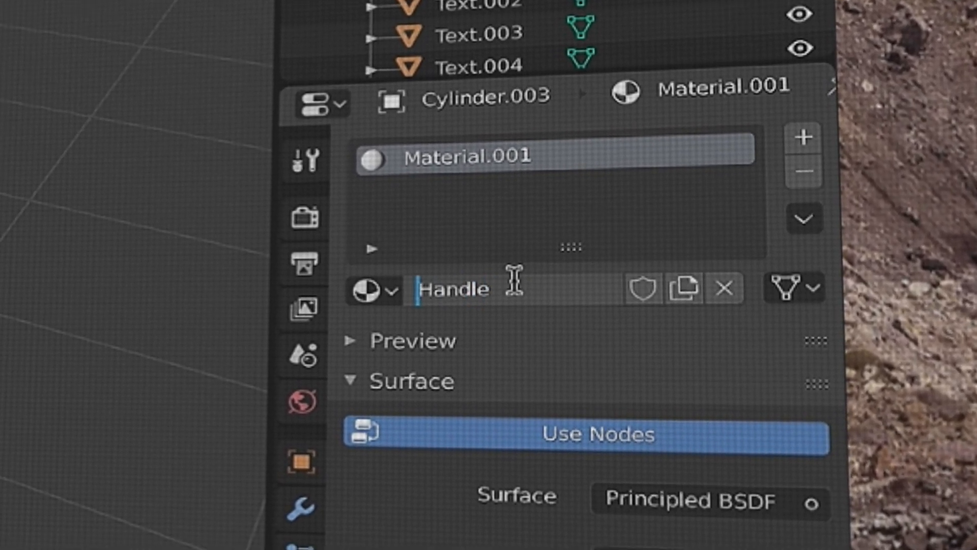
text(Crank-)
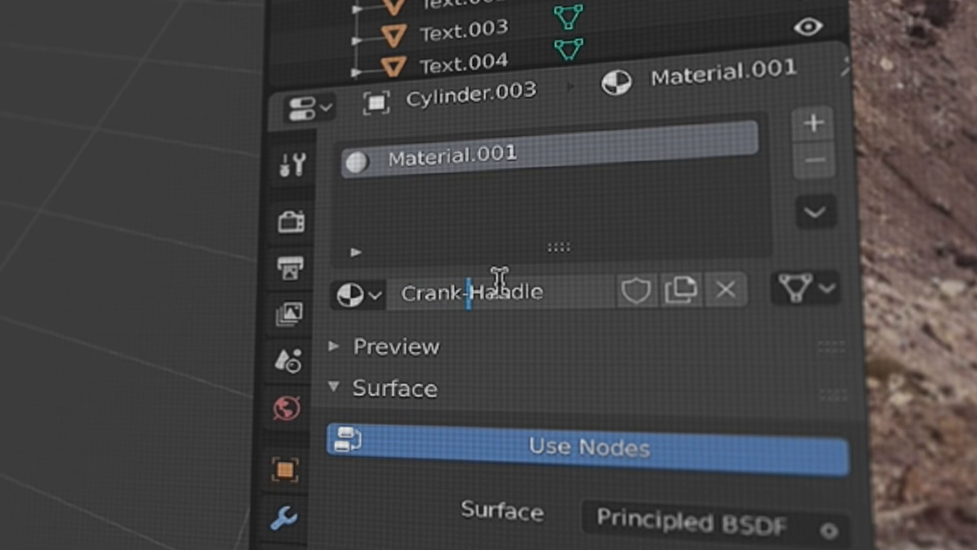
key(Return)
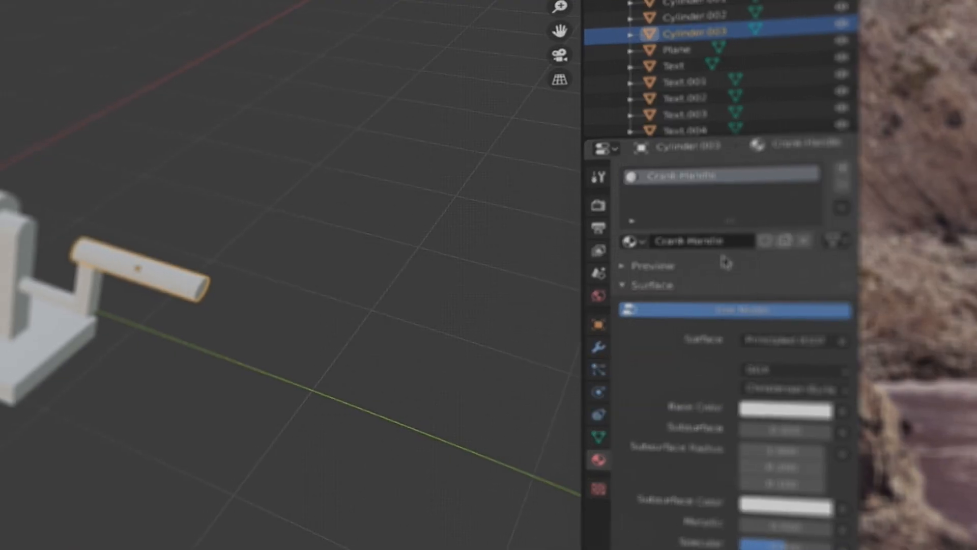
- Give the upright arm of the crank a new material named Crank-Arm
click(91, 285)
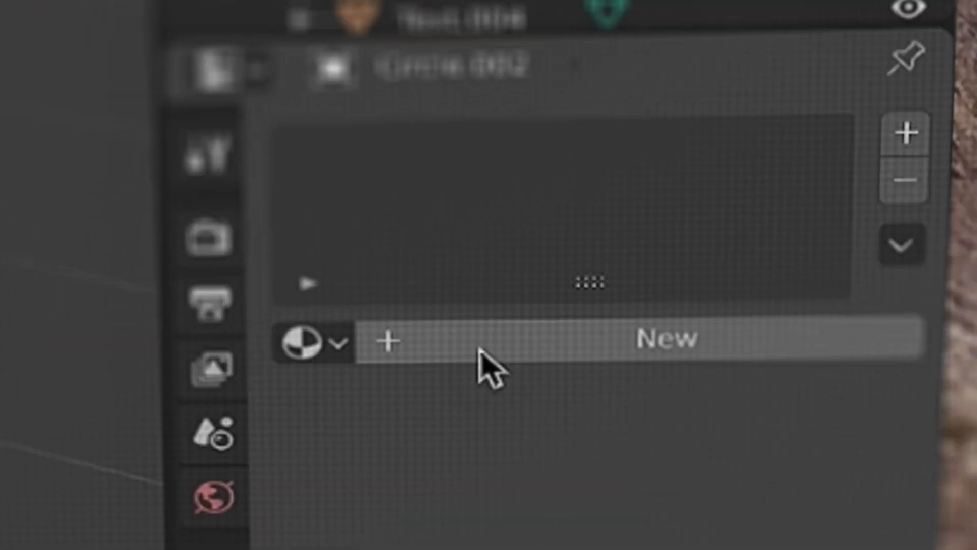
click(633, 241)
double_click(449, 340)
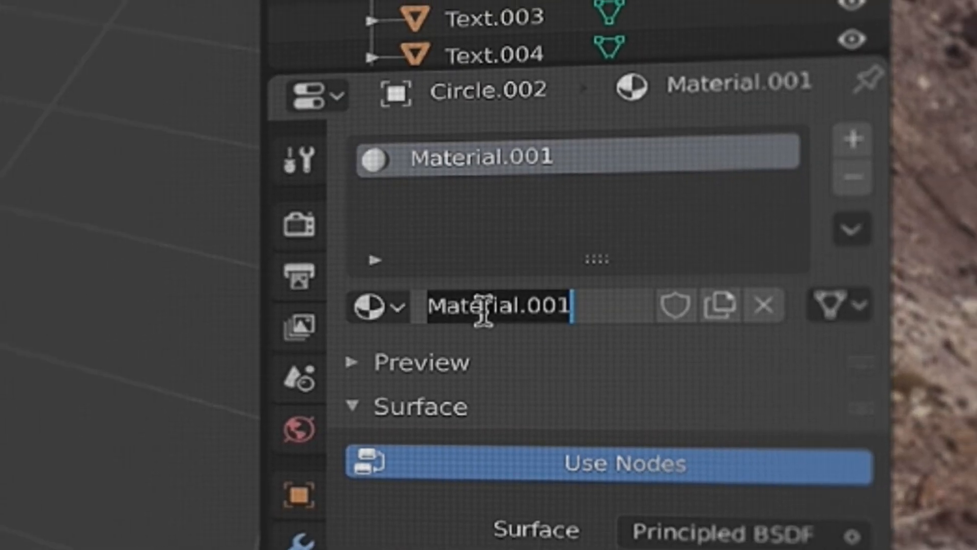
text(Crane-Arm)
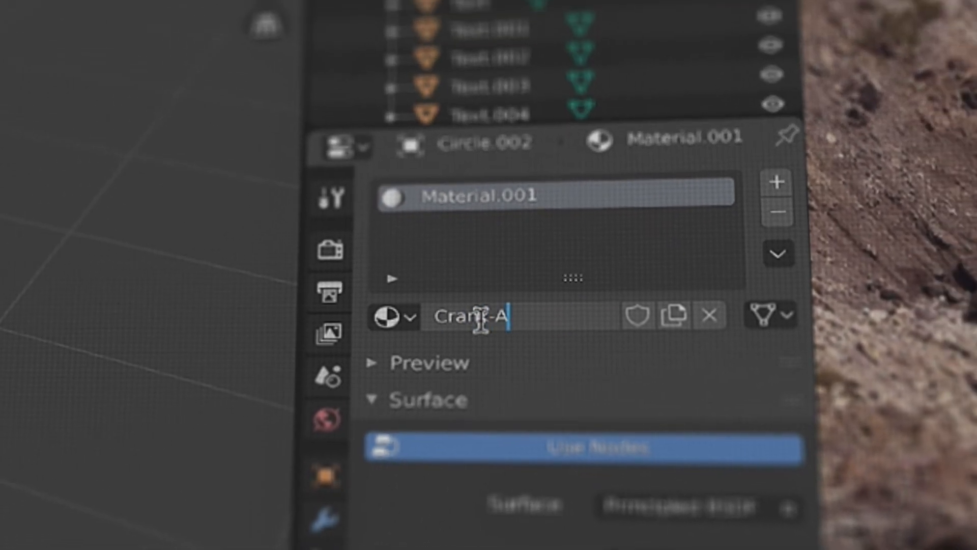
key(Return)
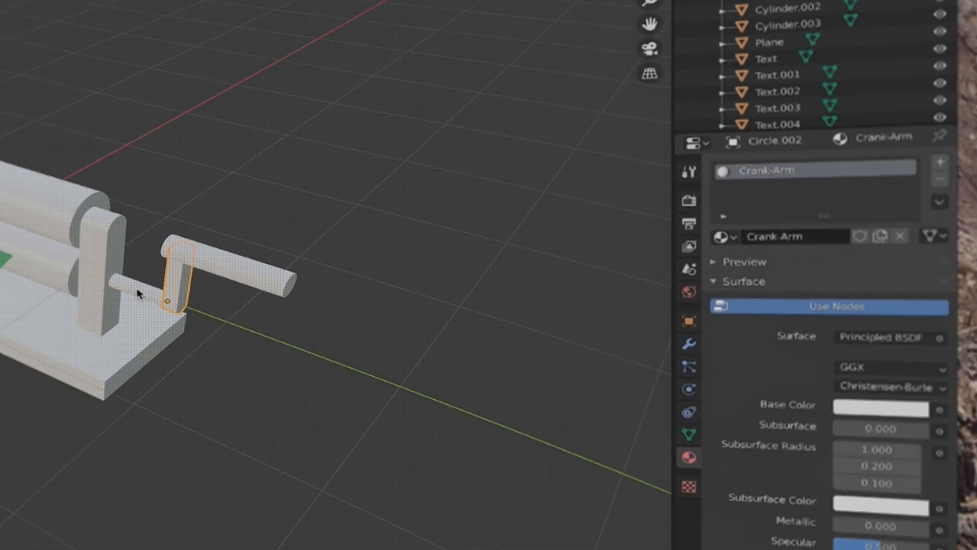
- Assign the existing Crank-Arm material to the short shaft between the bracket and the crank arm
click(141, 292)
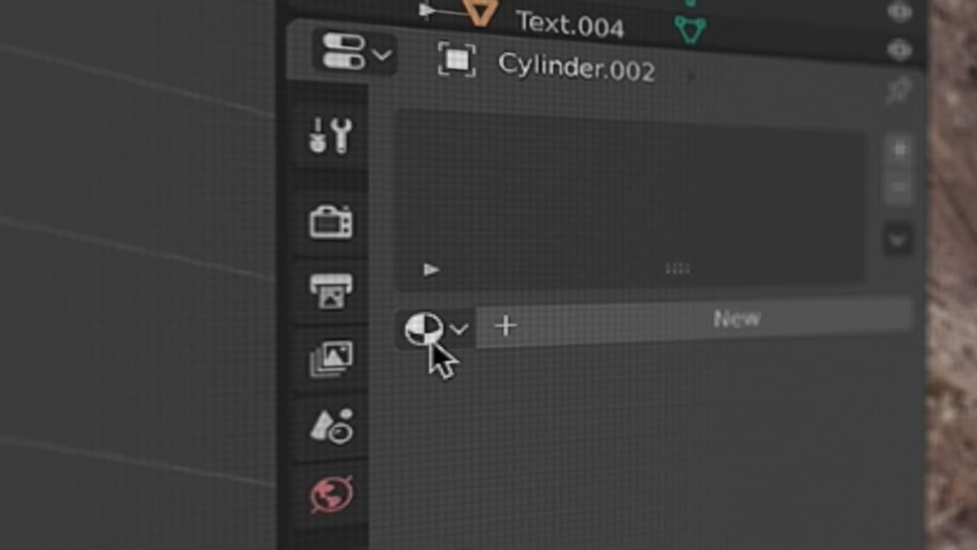
click(511, 316)
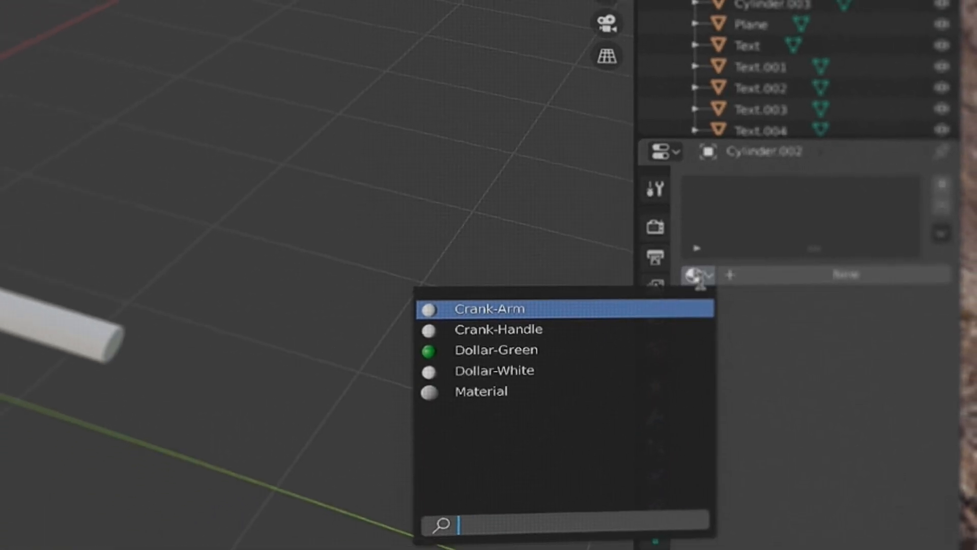
click(702, 309)
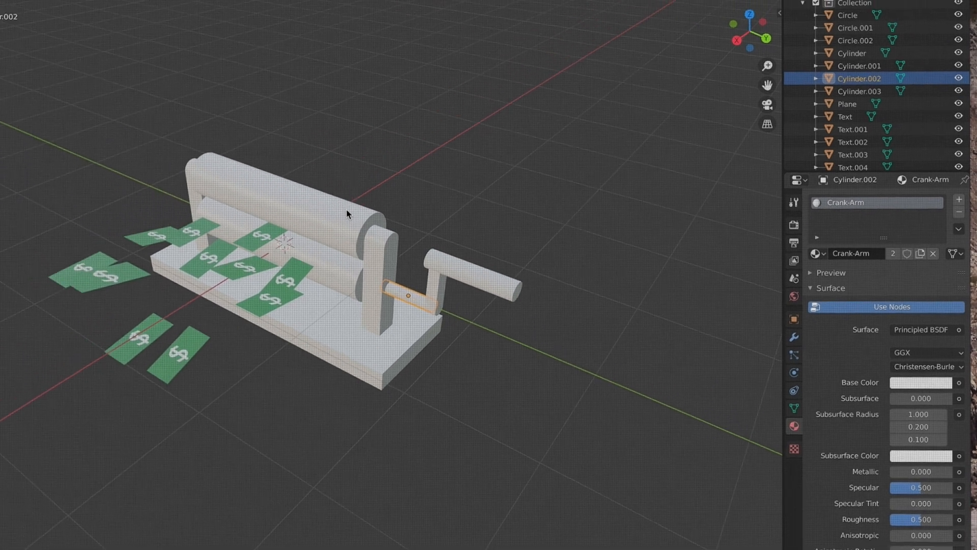
- Give the upper roller a new material named Steel Roller
click(192, 206)
click(857, 250)
double_click(857, 250)
text(Steel Roller)
key(Return)
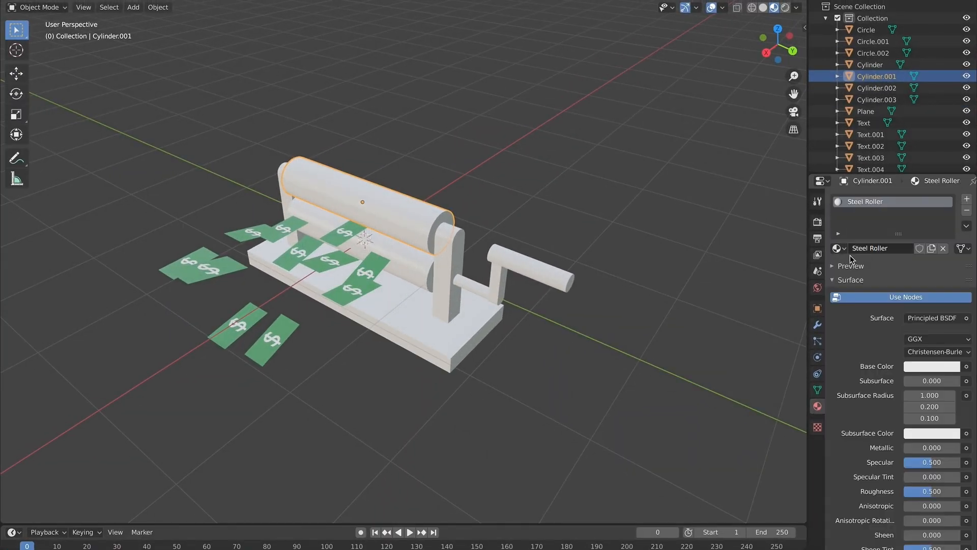
- Assign the existing Steel Roller material to the lower roller
click(375, 267)
click(830, 250)
click(803, 321)
- Give the upright bracket on the crank side a new material named Bracket
click(448, 306)
click(869, 249)
double_click(869, 249)
text(Bracket)
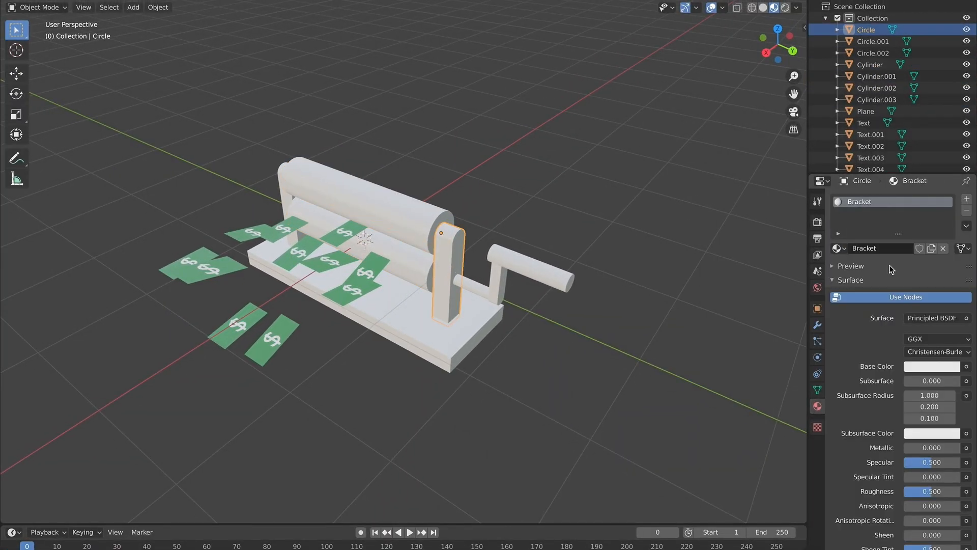
- Assign the existing Bracket material to the opposite upright bracket and add a new material to the base plate
click(285, 189)
click(838, 249)
click(809, 266)
click(407, 320)
click(859, 250)
- Reposition dollar bills in front of the rollers and shift one along Z to vary its height
middle_drag(582, 249, 459, 393)
click(396, 414)
key(g)
click(423, 399)
key(g)
key(z)
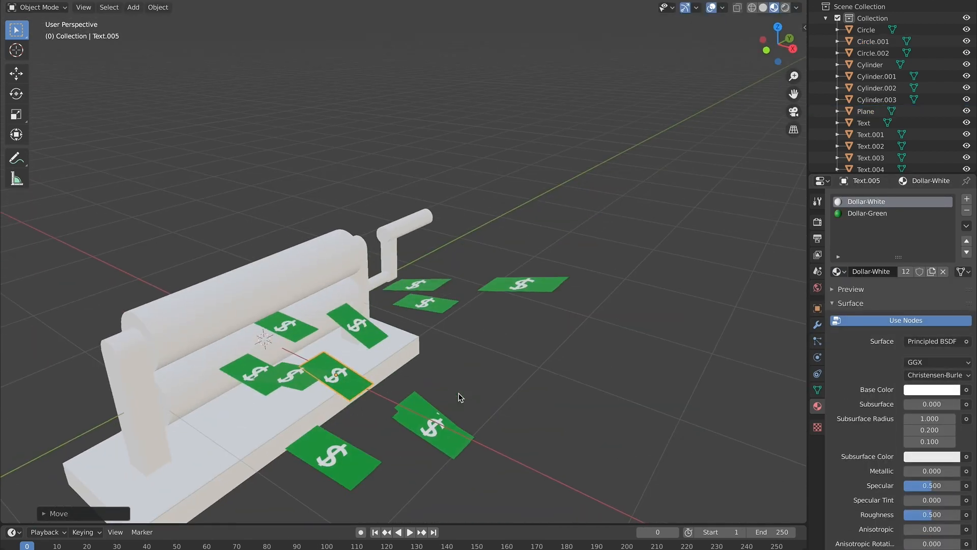
- Move another dollar bill near the base along Z so the bills sit at different heights
click(294, 397)
click(224, 384)
key(g)
key(z)
middle_drag(294, 397, 226, 388)
click(225, 384)
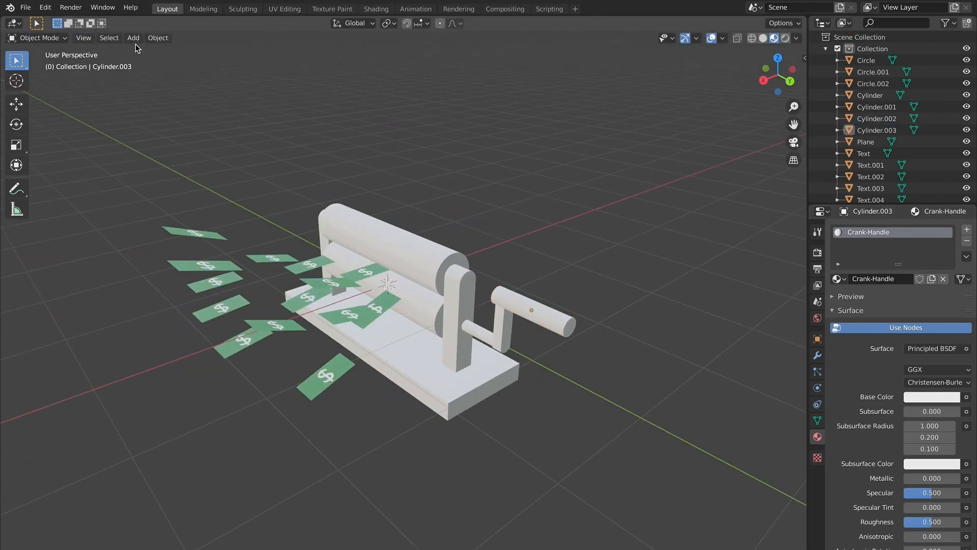
- Export the finished model as a Wavefront OBJ file
click(25, 8)
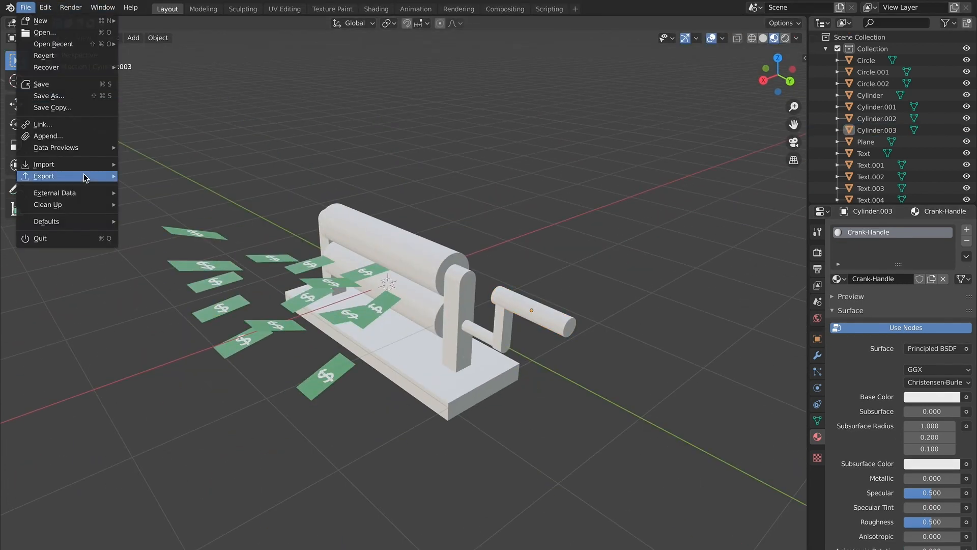
mouse_move(85, 177)
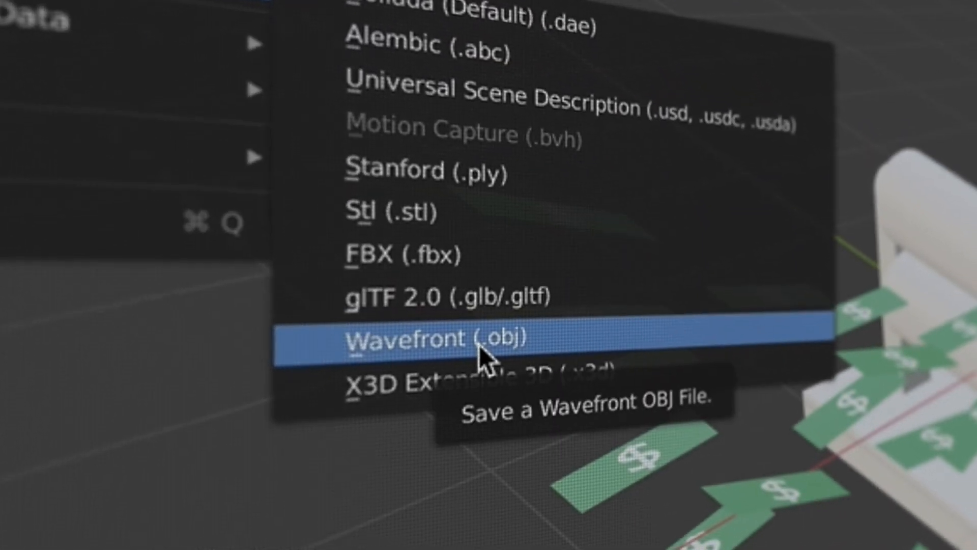
click(479, 346)
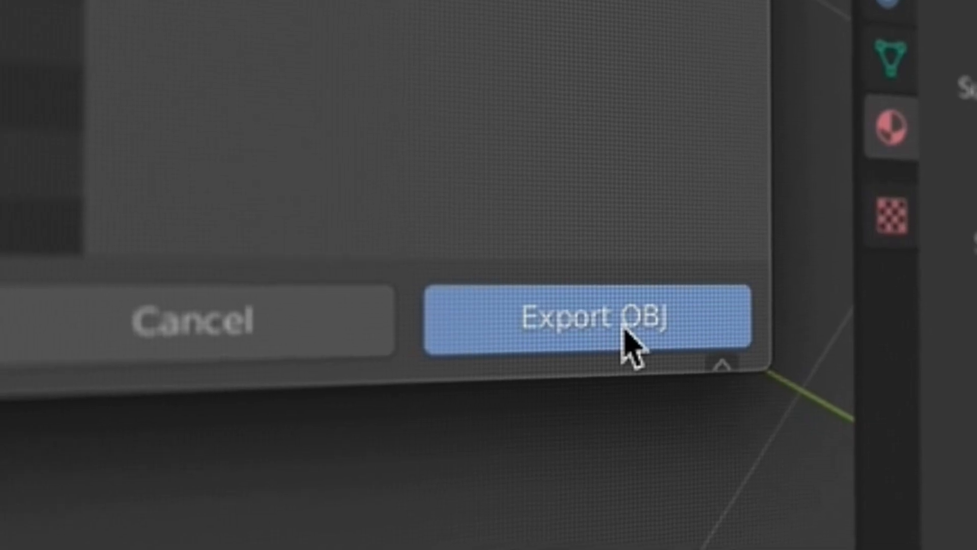
click(779, 464)
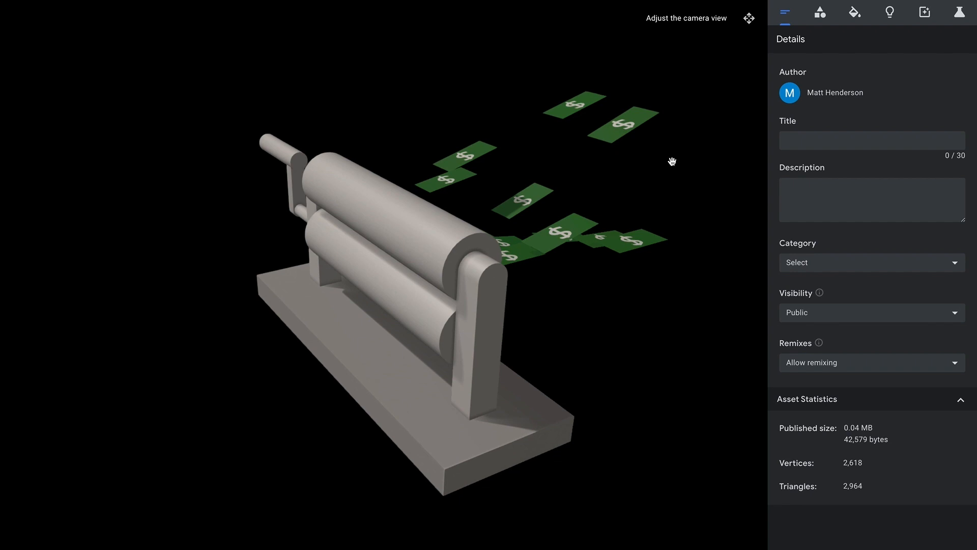
- On the model's upload page, adjust the camera view to show the crank side with the bills flying out in front
drag(658, 168, 534, 193)
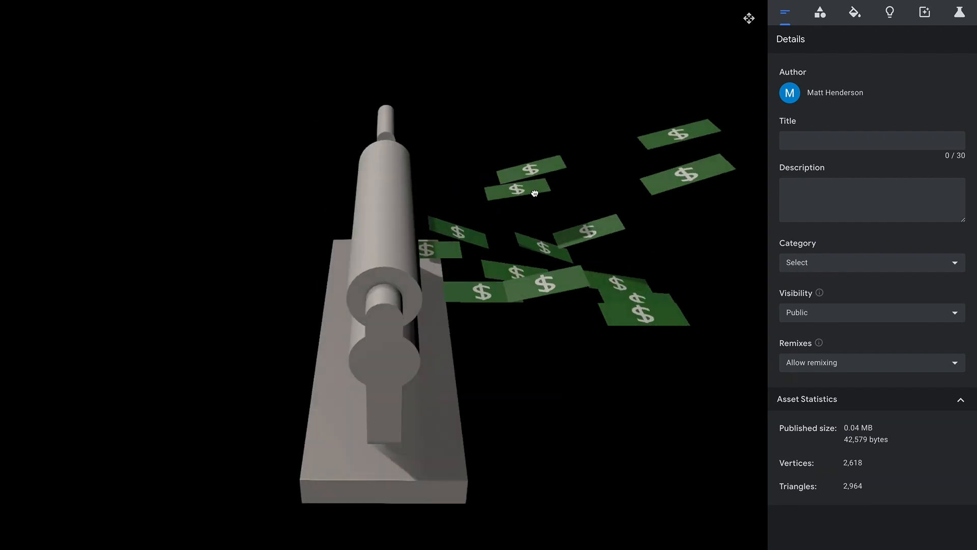
drag(691, 223, 716, 229)
drag(555, 240, 334, 202)
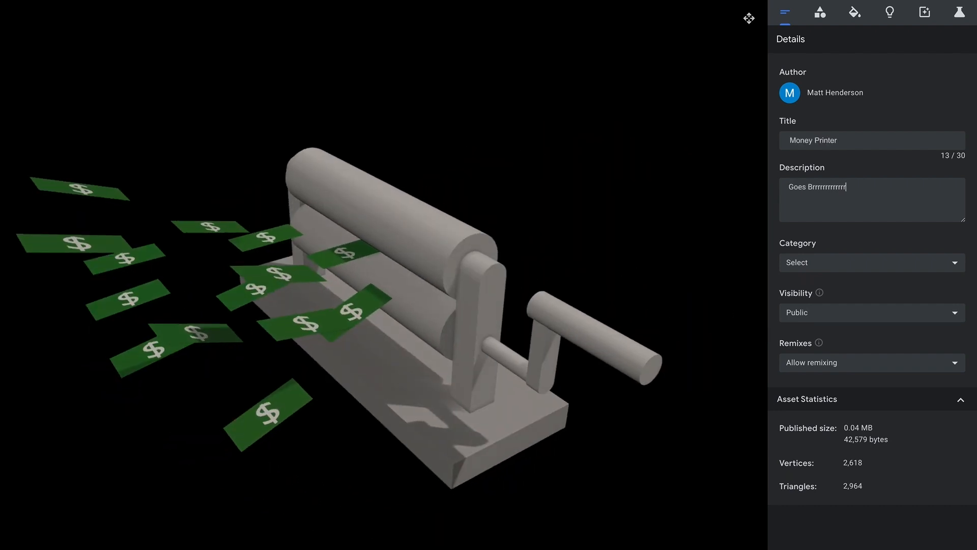
- Complete the asset description as "Goes Brrrrrrrrrrrrr" and set the category to Tools & Technology
text(r)
click(868, 266)
scroll(863, 316, down, 5)
click(859, 290)
- Give the Base material a dark grey albedo of 0.31 and a metallic value of 0.98
click(820, 14)
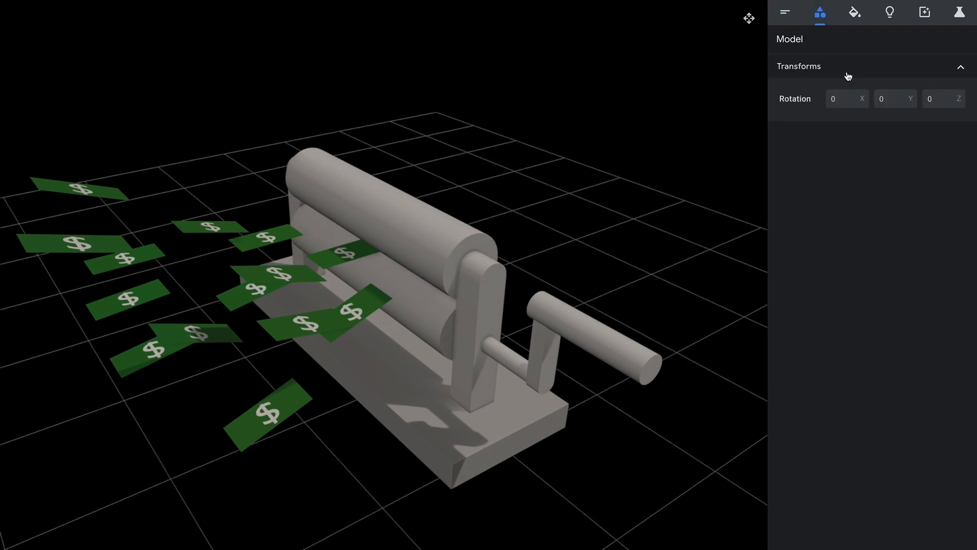
click(855, 14)
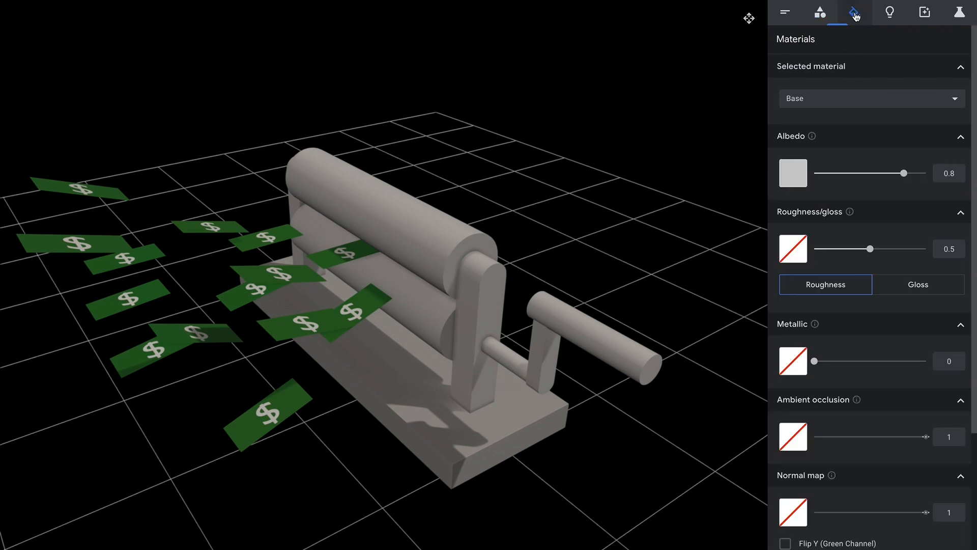
click(823, 100)
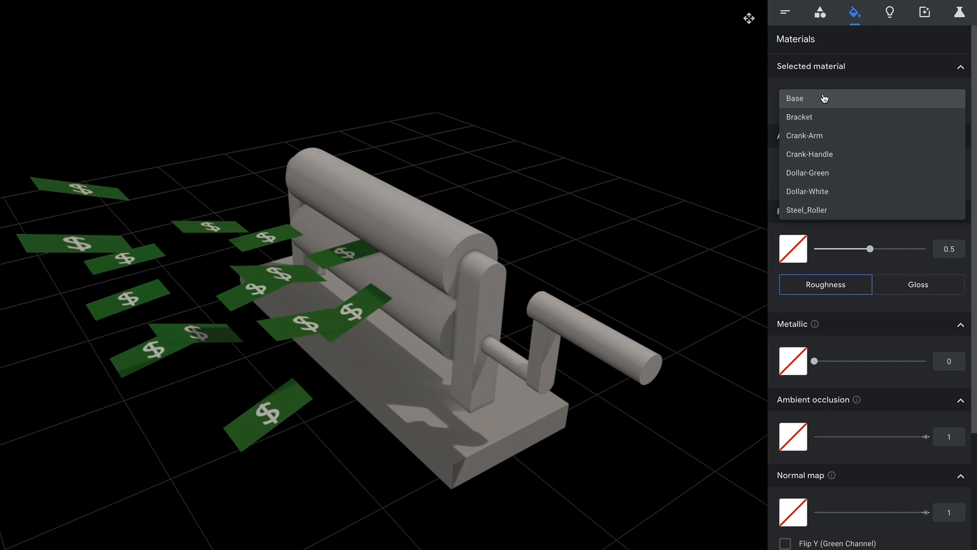
click(824, 98)
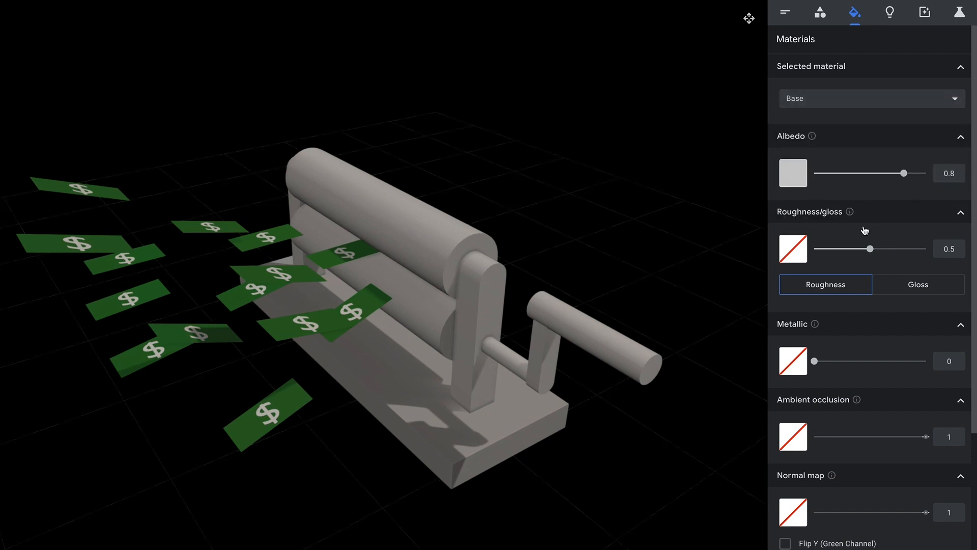
click(801, 170)
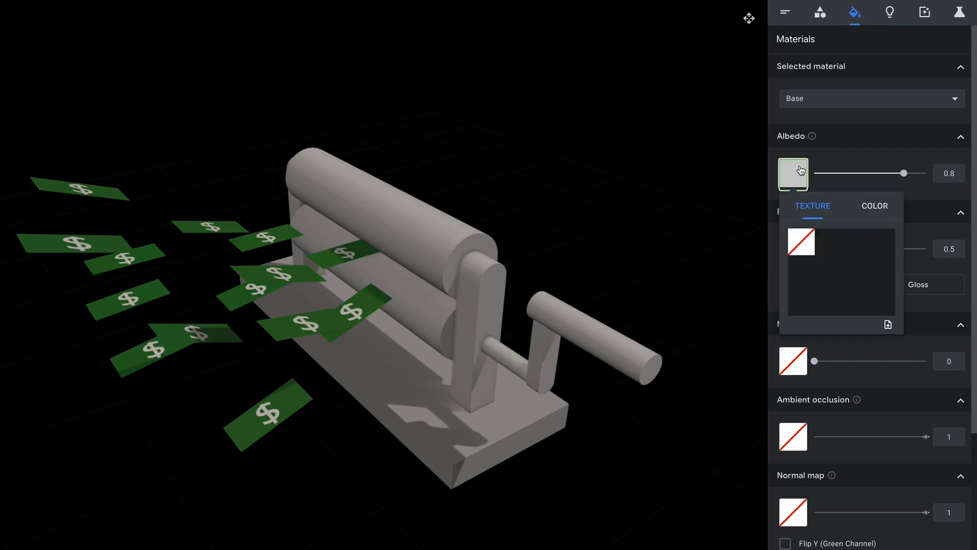
click(866, 209)
drag(795, 274, 787, 271)
click(889, 142)
click(863, 361)
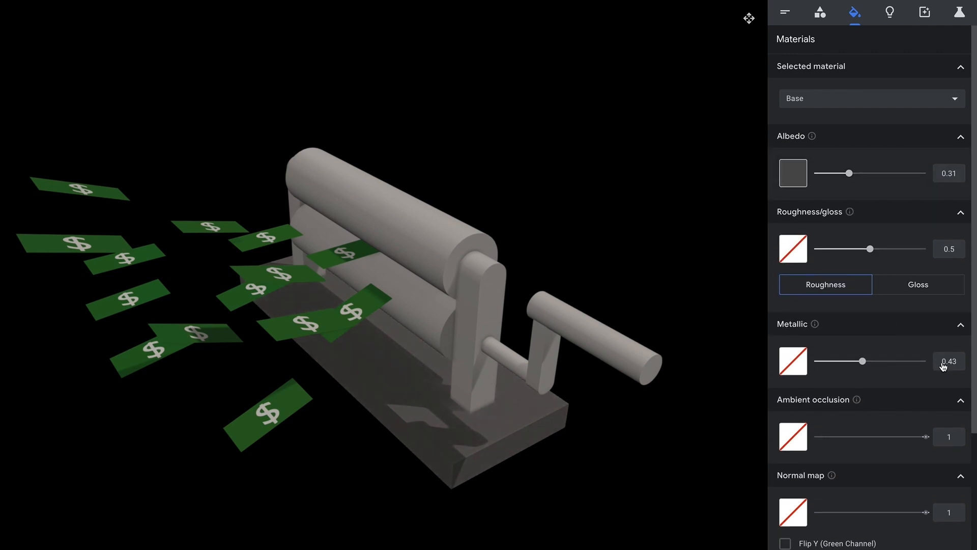
drag(909, 363, 923, 361)
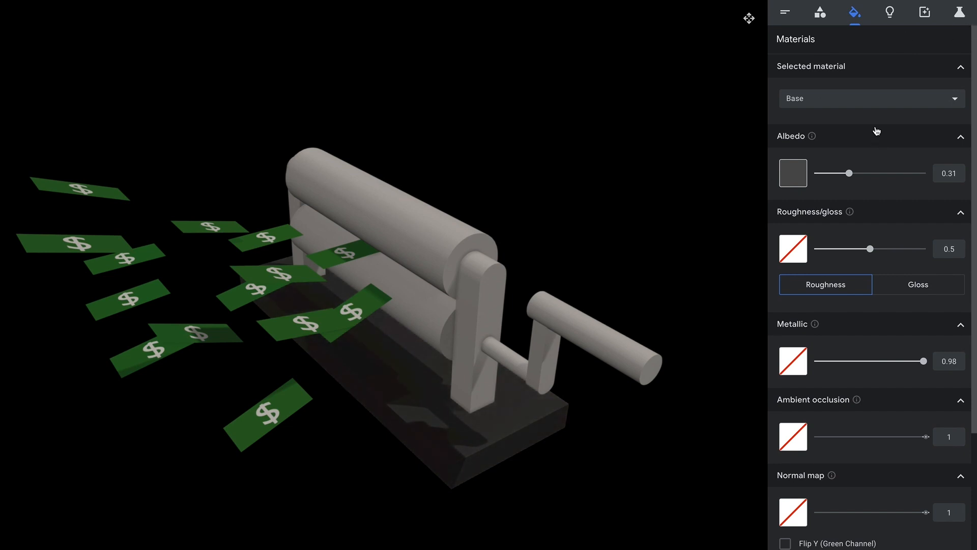
- Give the Bracket material a dark grey albedo of 0.31
click(854, 104)
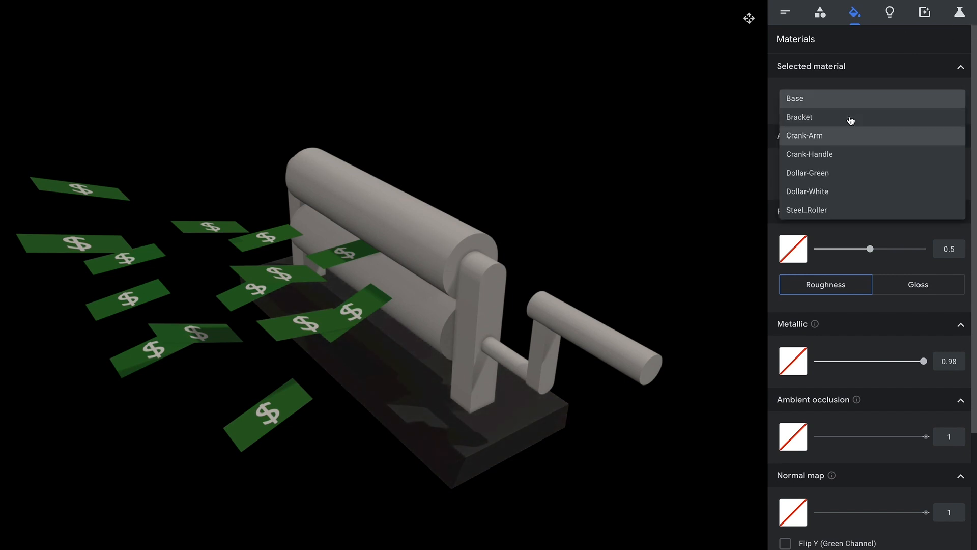
click(850, 118)
click(796, 185)
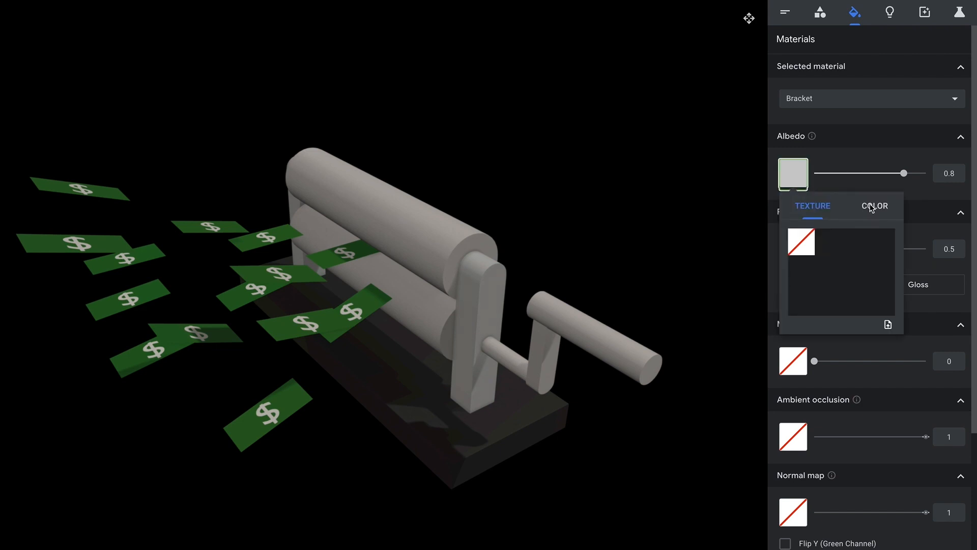
click(873, 206)
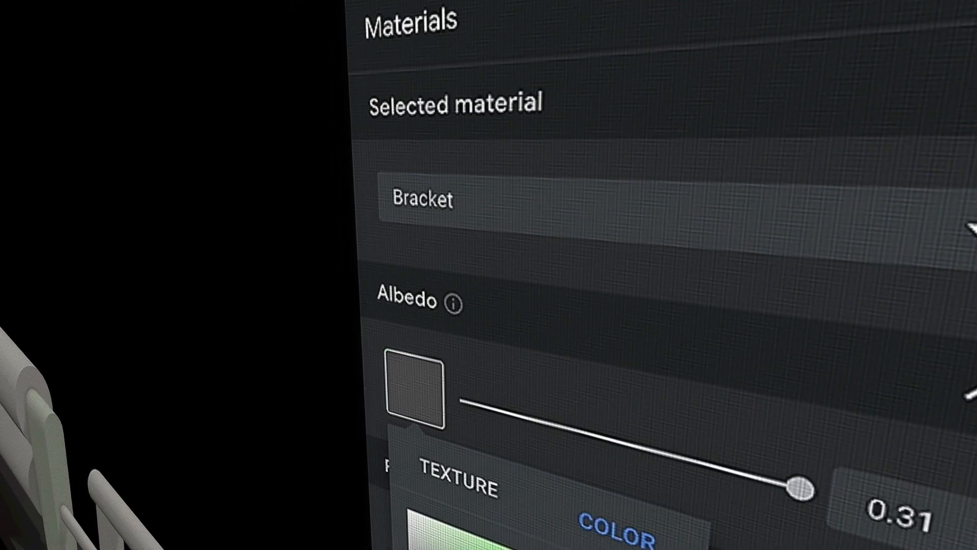
- Try a fully metallic finish on the Crank-Arm material and set its metallic value back to 0
click(840, 102)
click(580, 198)
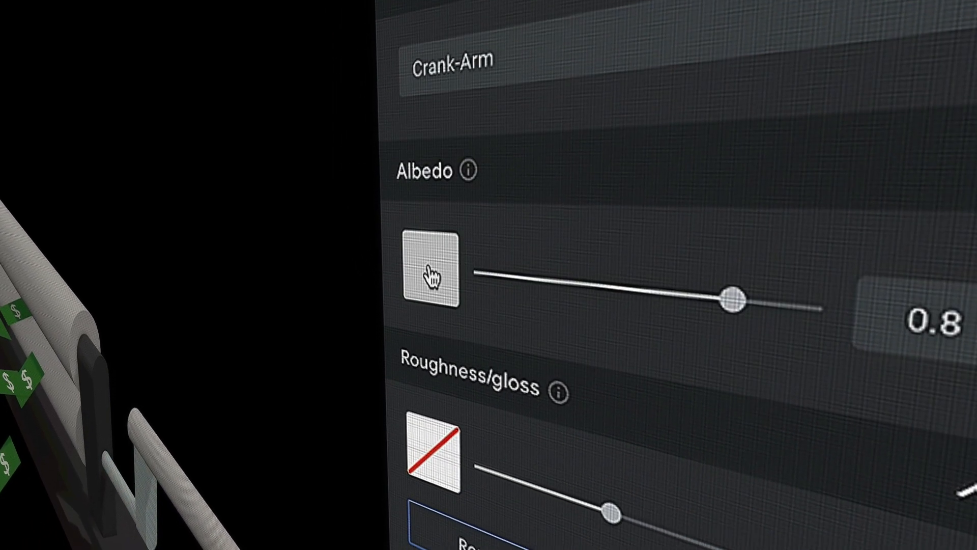
click(426, 276)
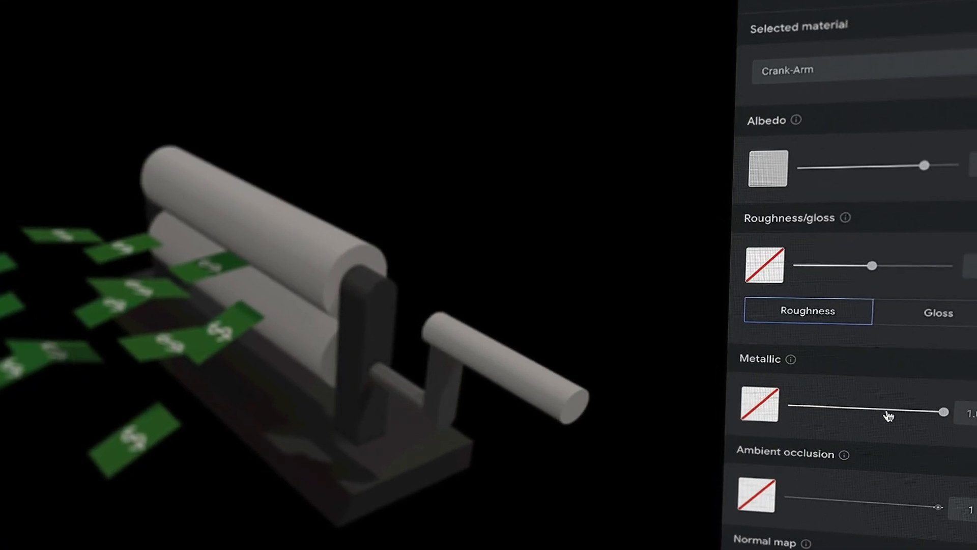
drag(898, 419, 796, 414)
- Color the Crank-Handle material bright red through its albedo
click(922, 72)
click(868, 103)
click(775, 176)
click(854, 197)
drag(843, 236, 880, 222)
click(672, 292)
- Set the Dollar-White material's roughness to 1.00 and raise its emissive strength
click(795, 59)
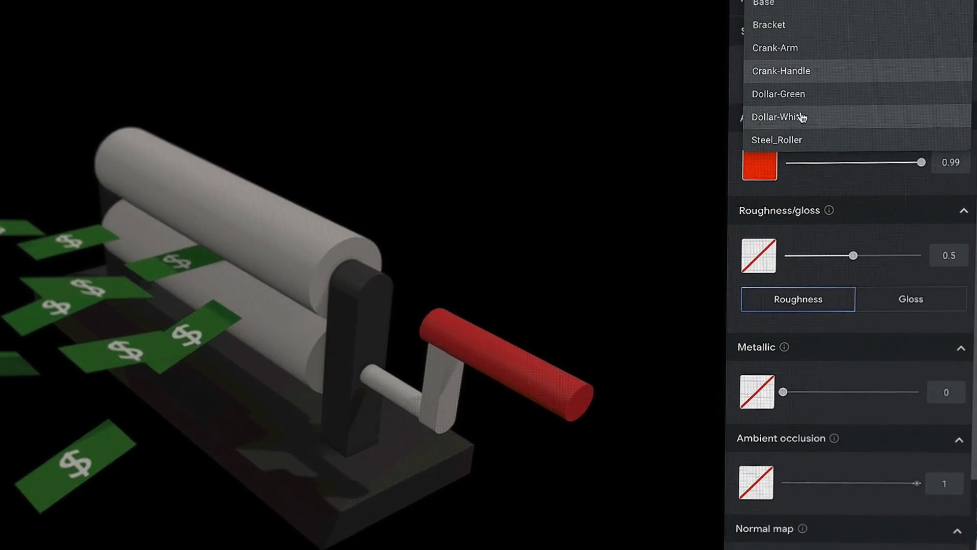
click(777, 125)
drag(854, 263, 922, 264)
click(785, 155)
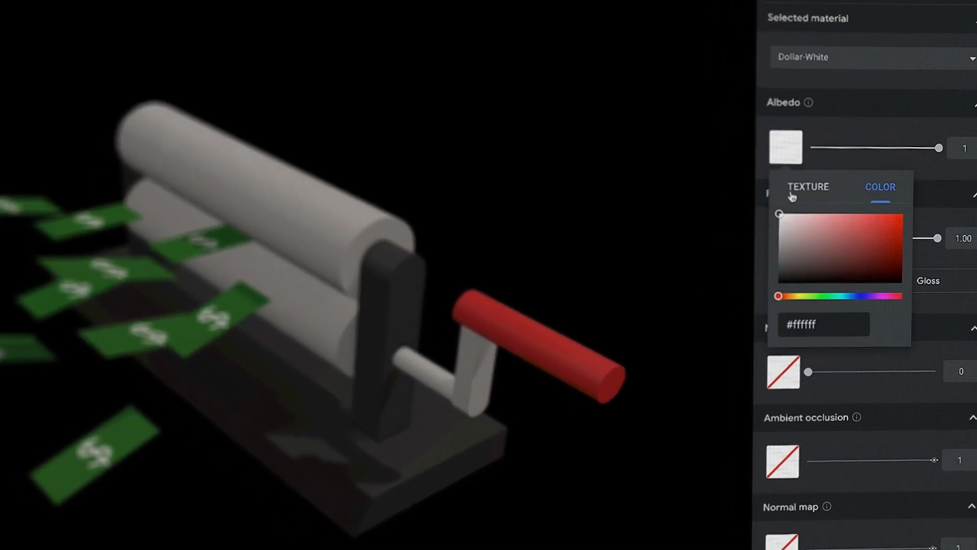
click(874, 354)
scroll(875, 353, down, 5)
drag(797, 508, 937, 503)
scroll(856, 111, up, 5)
- Raise the Dollar-Green material's roughness to the maximum and adjust the brightness of its green albedo
click(865, 69)
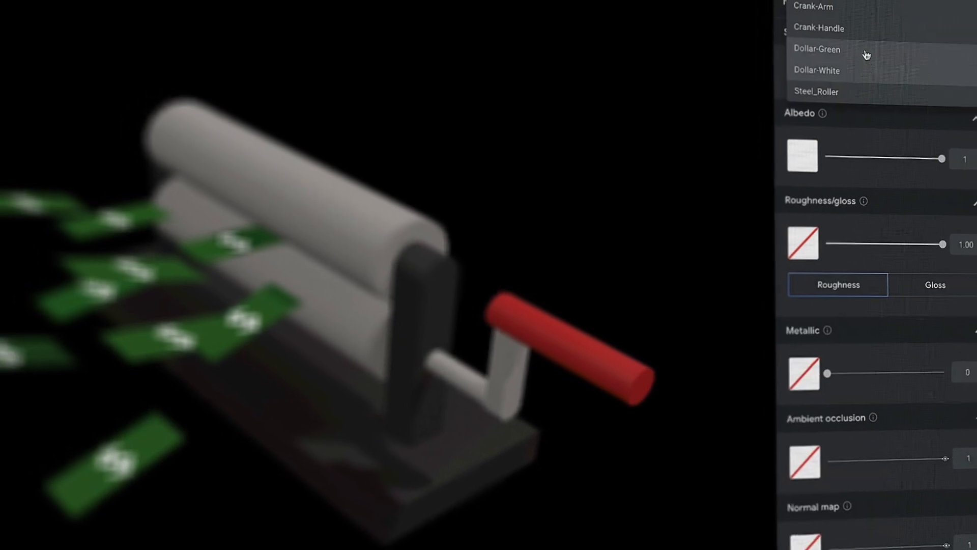
click(866, 52)
drag(900, 250, 967, 251)
click(905, 161)
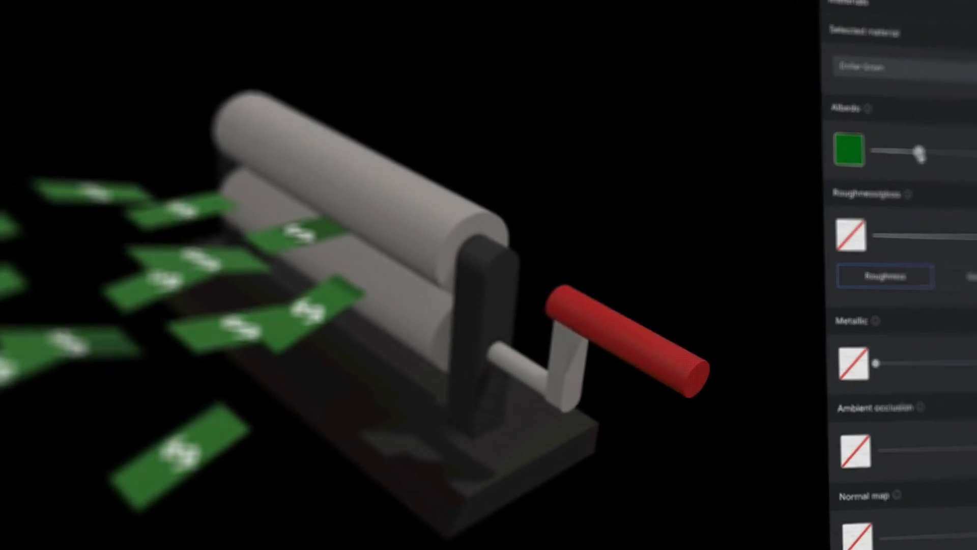
- Give the Steel_Roller material a white albedo of 1.00 and a metallic value of 1.00
click(903, 77)
click(901, 112)
drag(964, 152, 923, 152)
click(862, 149)
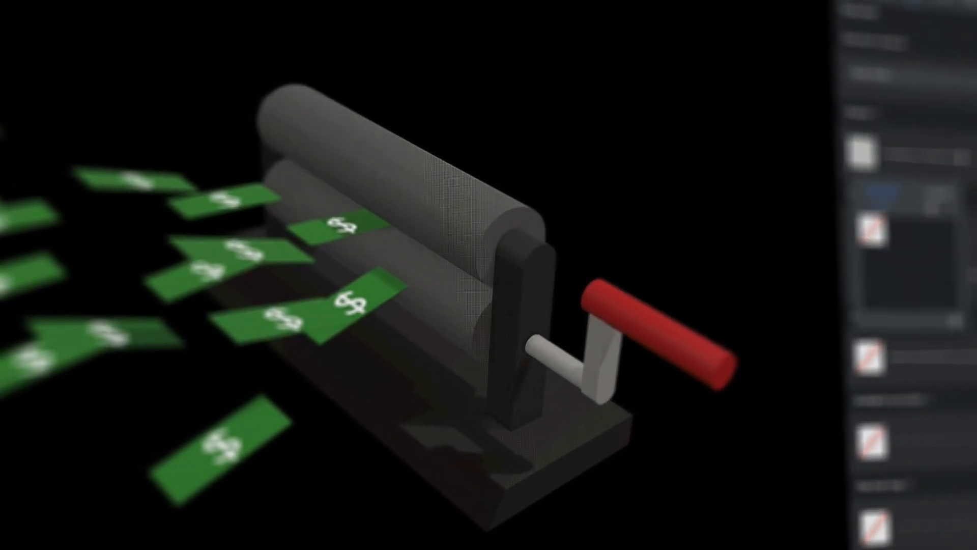
click(831, 166)
scroll(875, 255, down, 5)
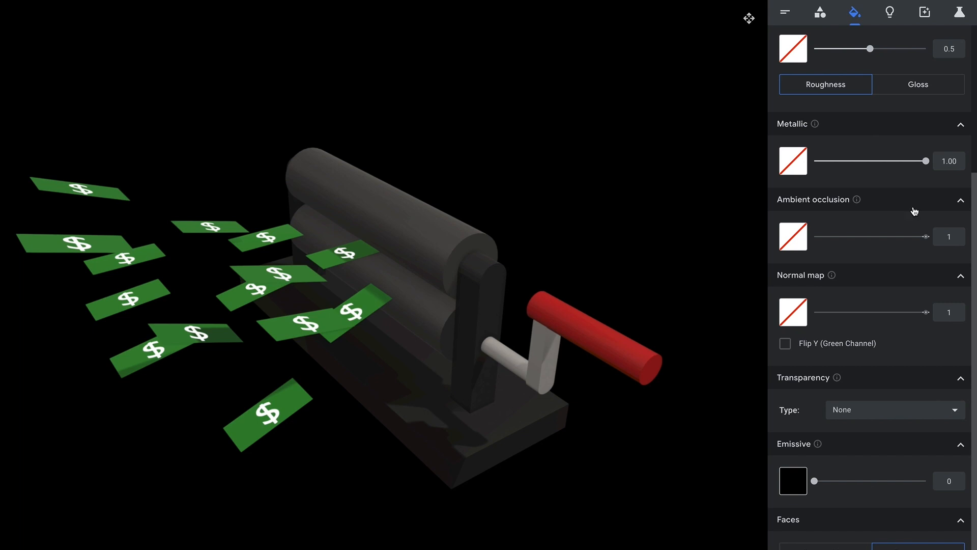
- Change the scene's solid background color to white (#ffffff)
click(891, 12)
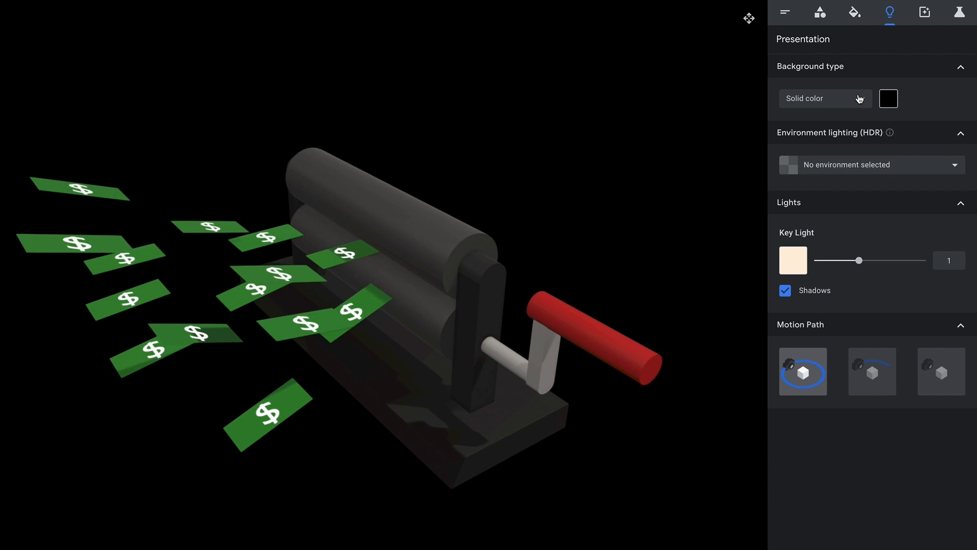
click(887, 104)
drag(819, 130, 804, 122)
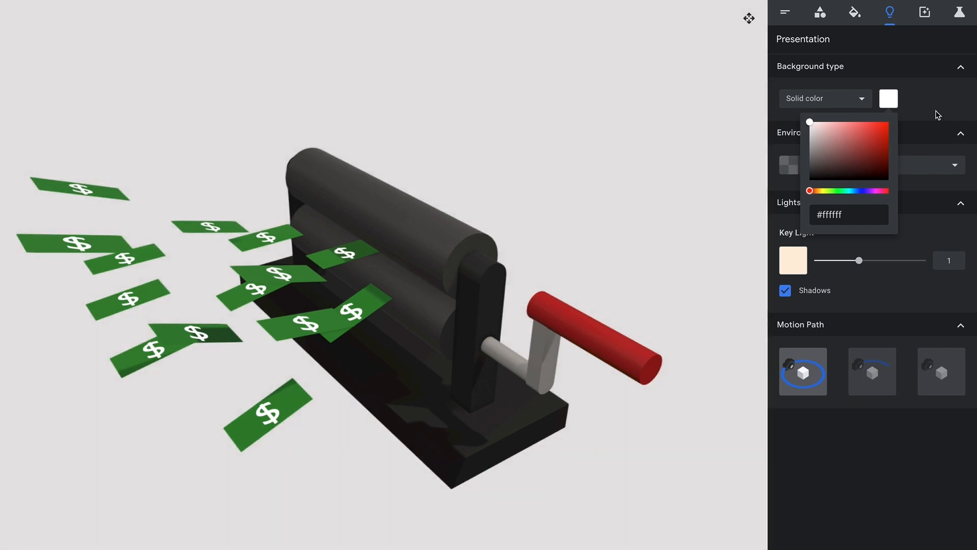
click(940, 111)
- Set the key light's color to white and the environment lighting to Studio
click(793, 257)
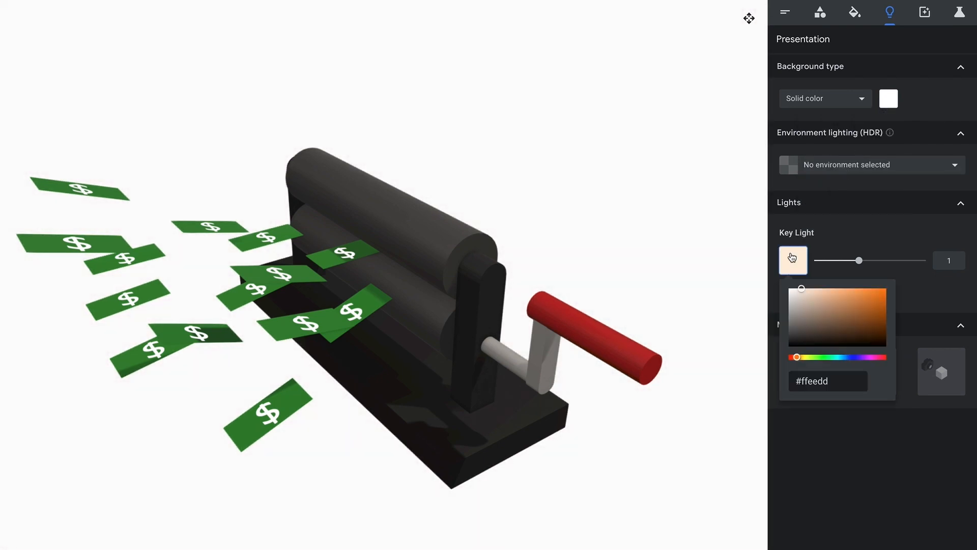
drag(784, 287, 772, 275)
click(863, 170)
scroll(859, 195, down, 2)
click(856, 163)
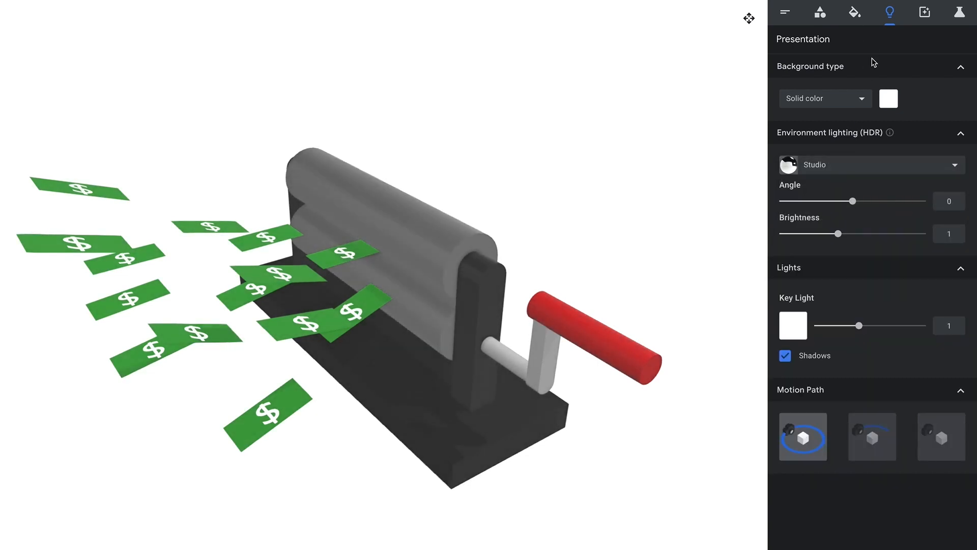
- Make the Crank-Arm material pure white with an albedo of 1.00
drag(312, 445, 178, 495)
click(855, 12)
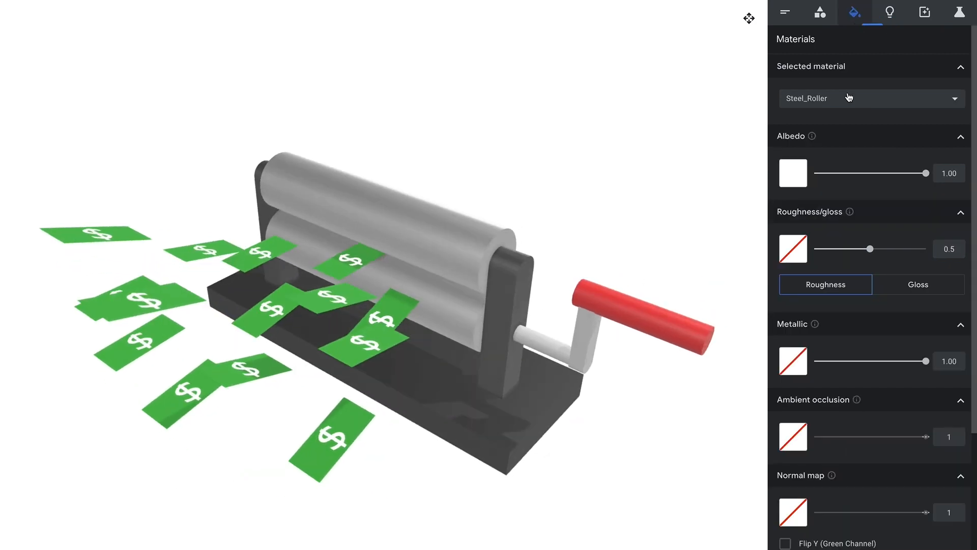
click(848, 98)
click(857, 24)
drag(918, 173, 940, 175)
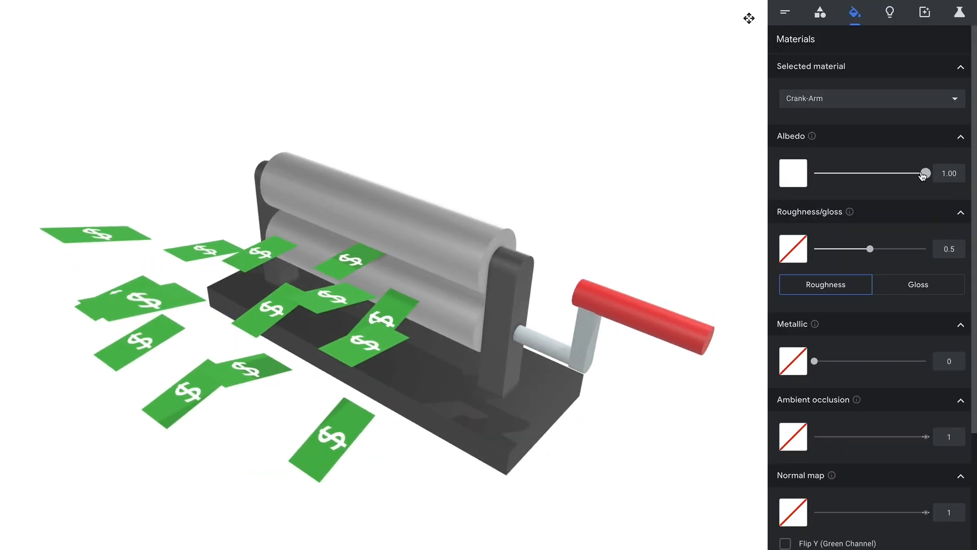
click(795, 170)
click(875, 206)
click(843, 161)
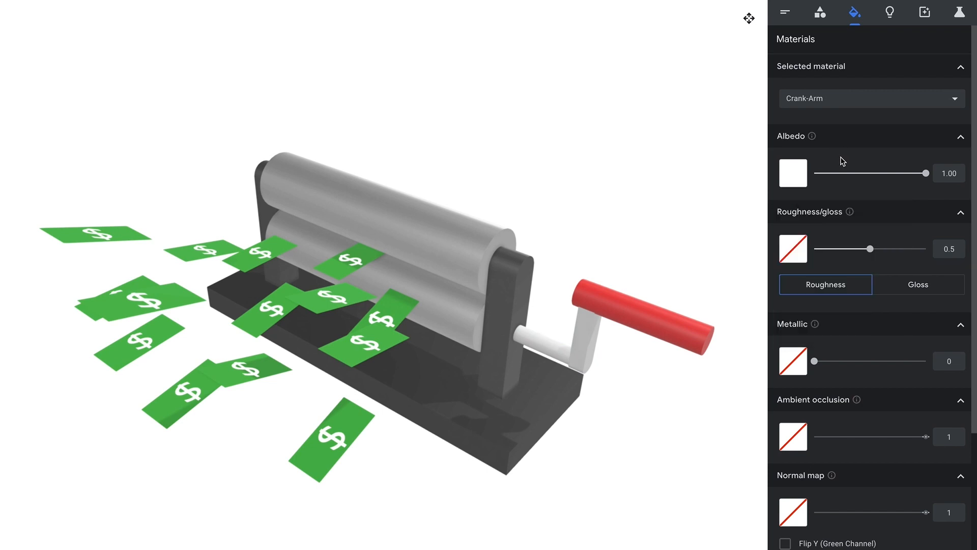
scroll(841, 161, down, 4)
drag(609, 140, 483, 195)
- Enable camera rotation limits for pitch in the experimental settings and enter -45° as the minimum
click(931, 14)
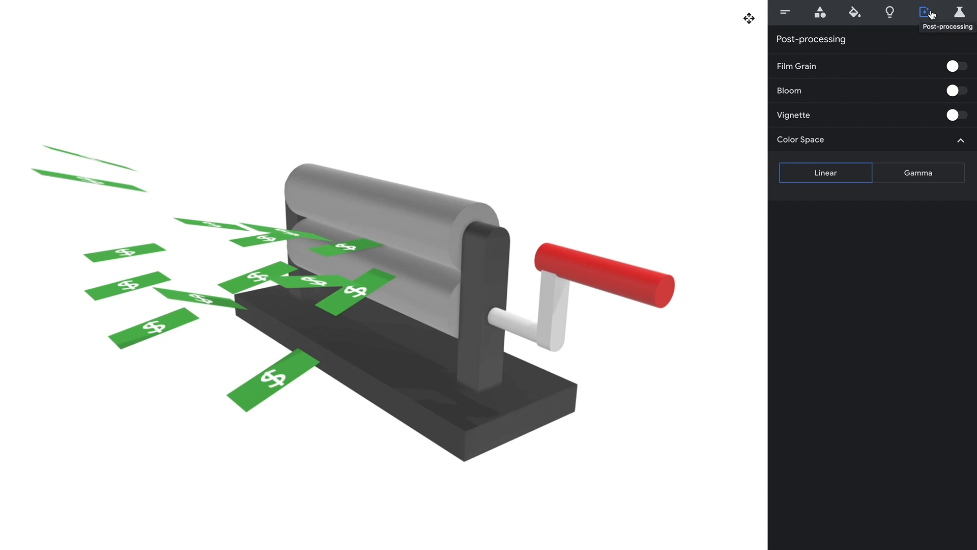
click(960, 12)
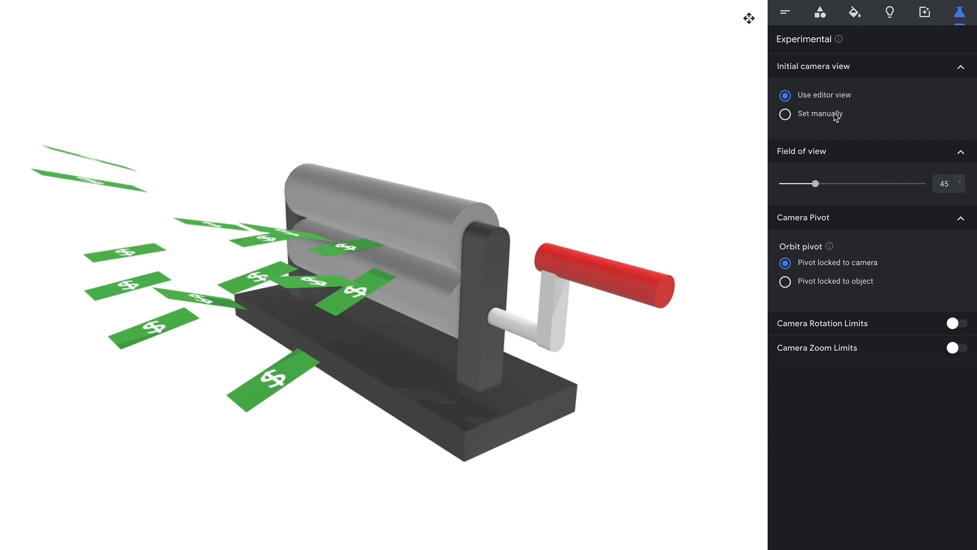
click(957, 323)
click(785, 387)
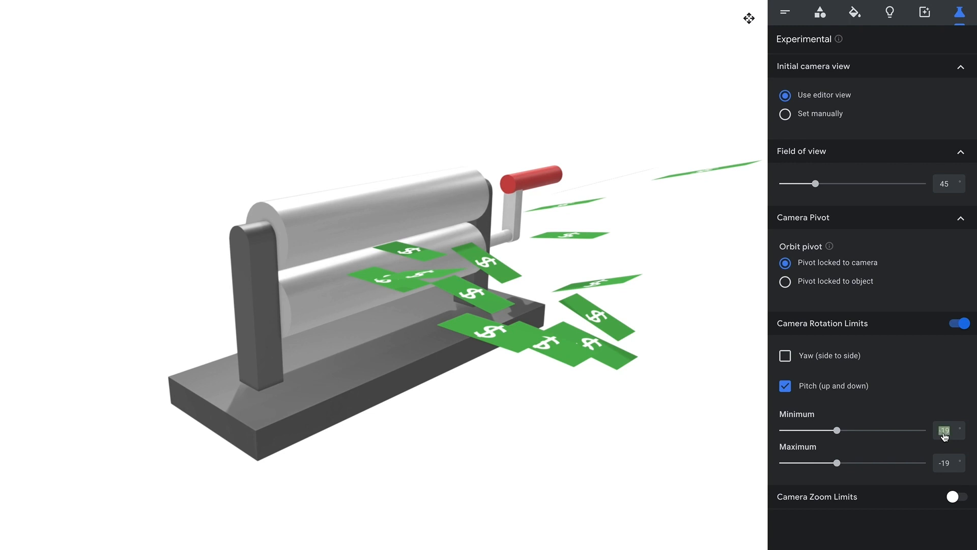
text(-45)
click(944, 468)
key(Return)
- Set the initial camera view manually with a pitch of -30, and limit the pitch to between -30° and 30°
click(820, 114)
double_click(910, 160)
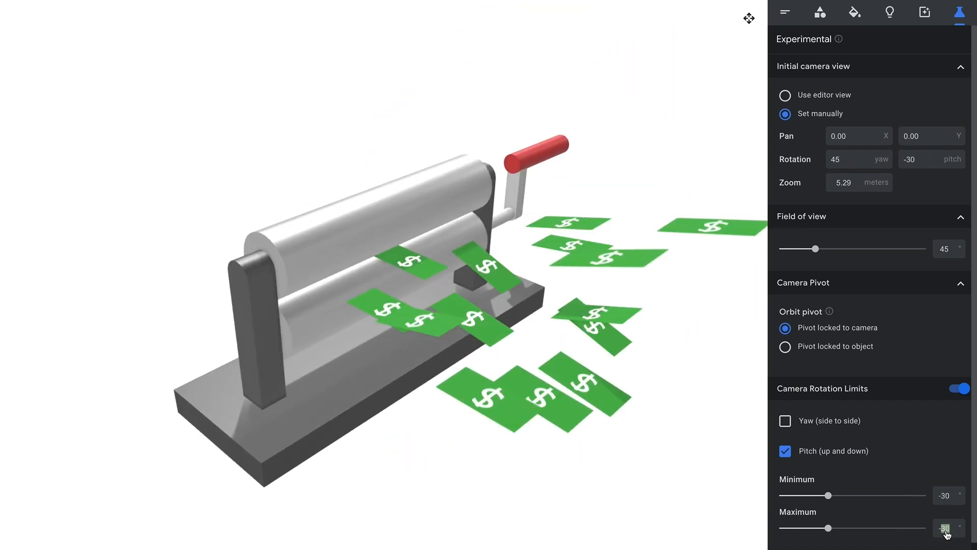
text(30)
- Enable camera zoom limits as Limited camera distance with a 2.00 m minimum, and set the initial zoom to 3.00 meters
scroll(883, 444, down, 1)
click(896, 547)
click(872, 530)
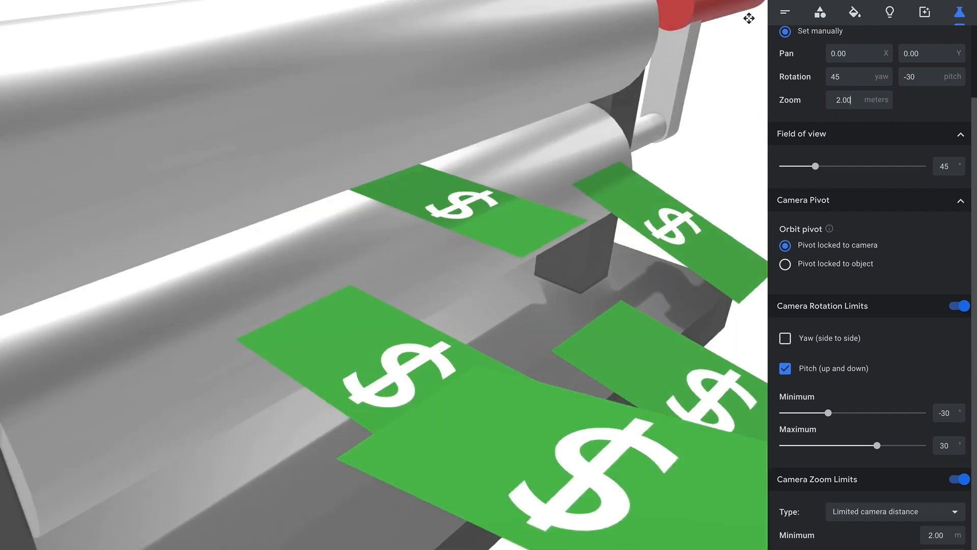
text(3.00)
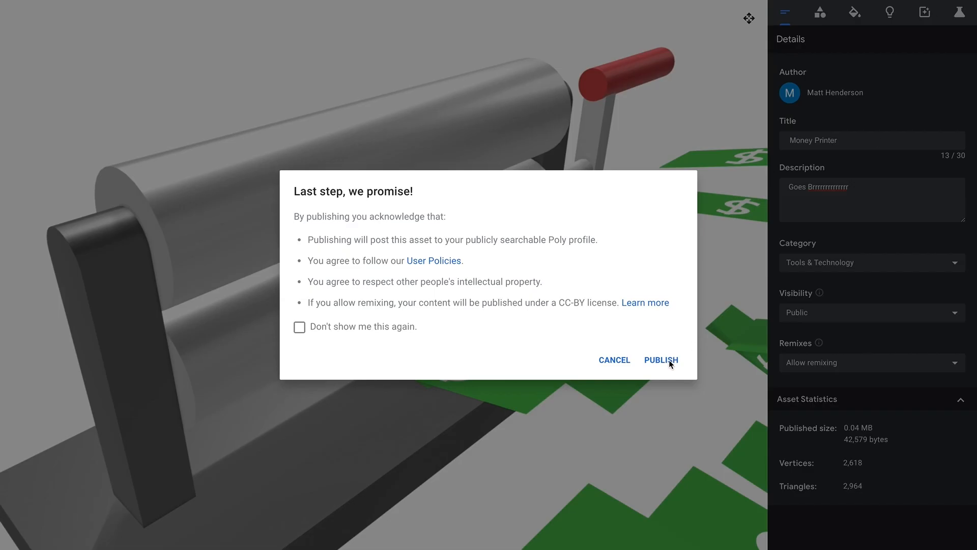
- Publish the Money Printer asset and orbit around the published model to check it
click(661, 359)
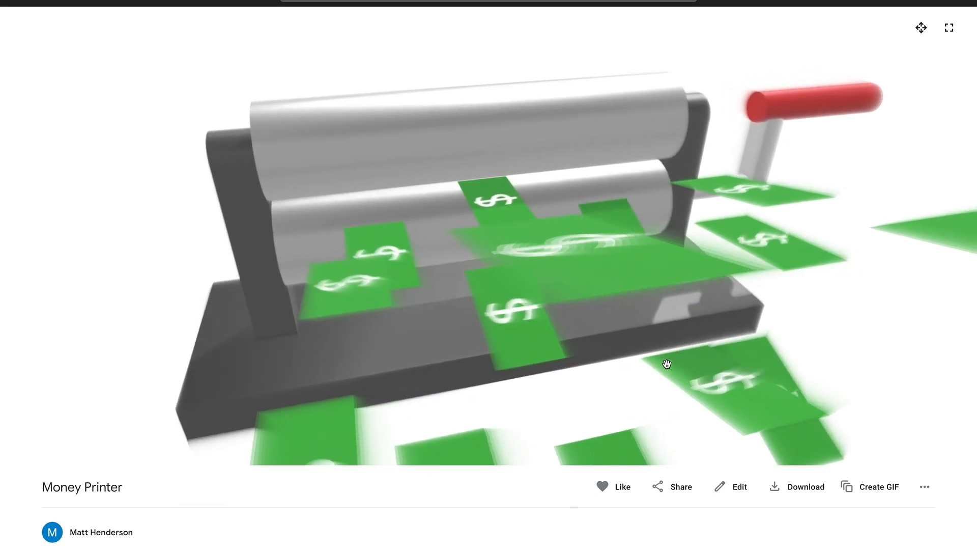
drag(666, 363, 575, 292)
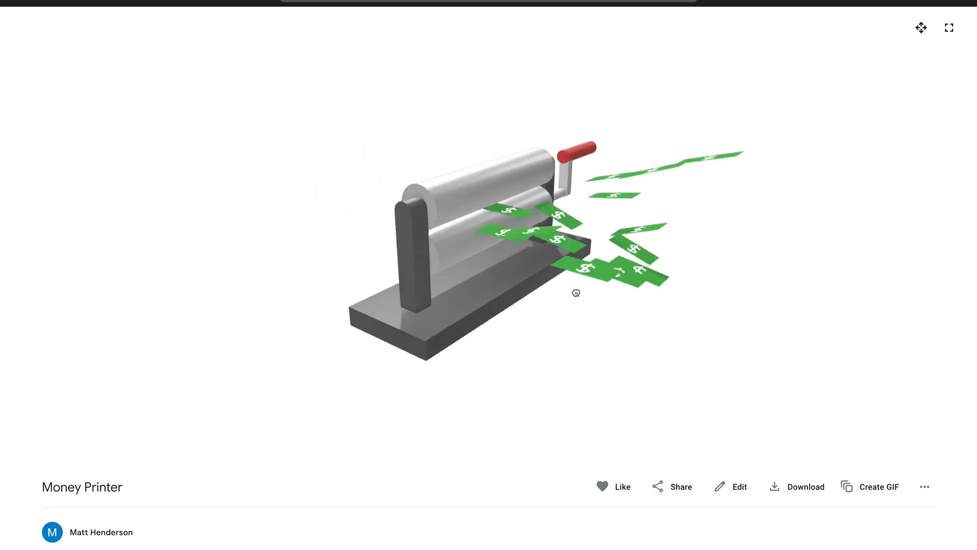
- Reopen the Money Printer asset for editing and set the initial camera zoom to 6.00 meters and the pitch limit maximum to 0°
click(733, 486)
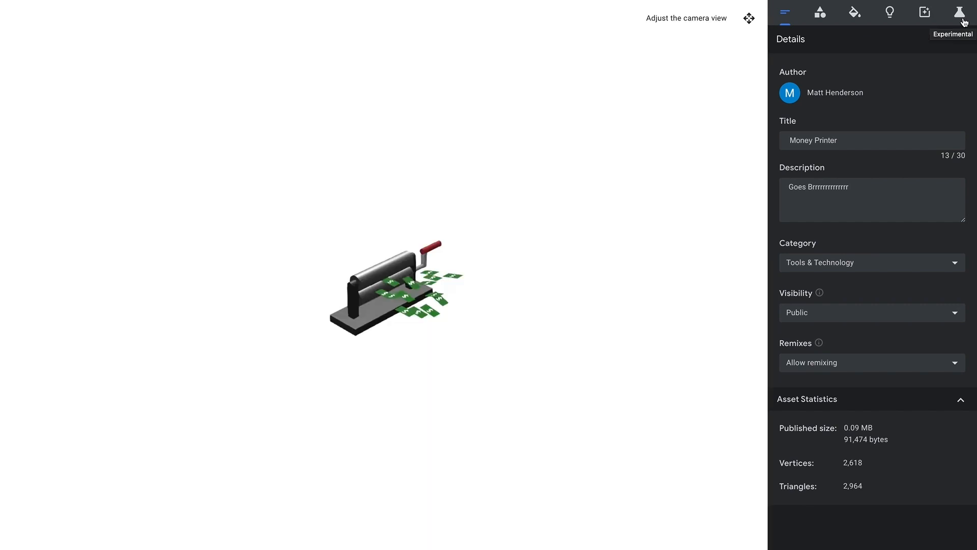
click(962, 19)
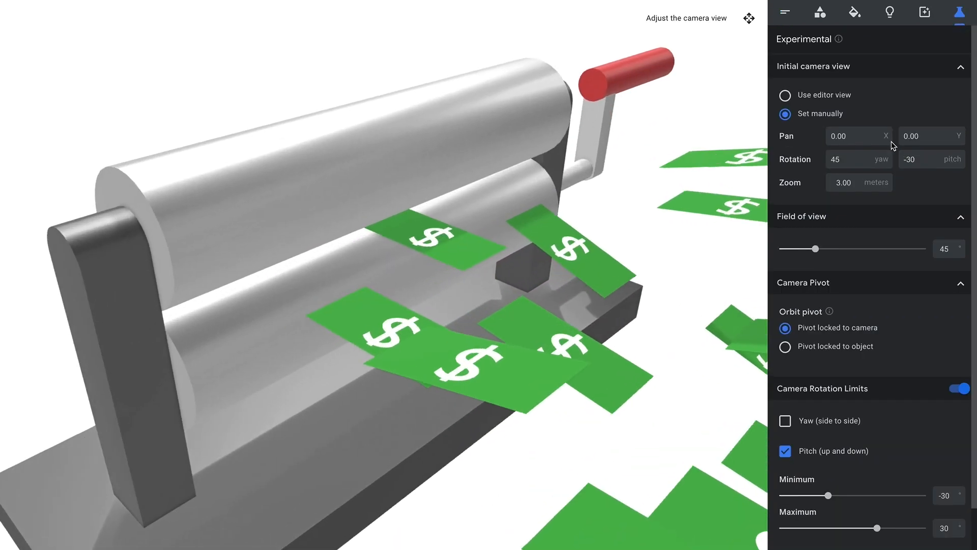
double_click(845, 181)
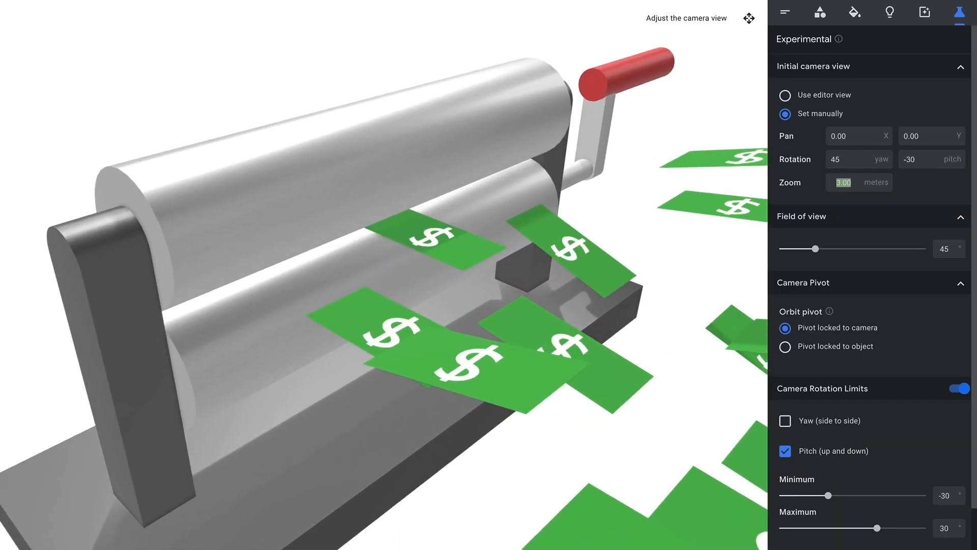
text(6.00)
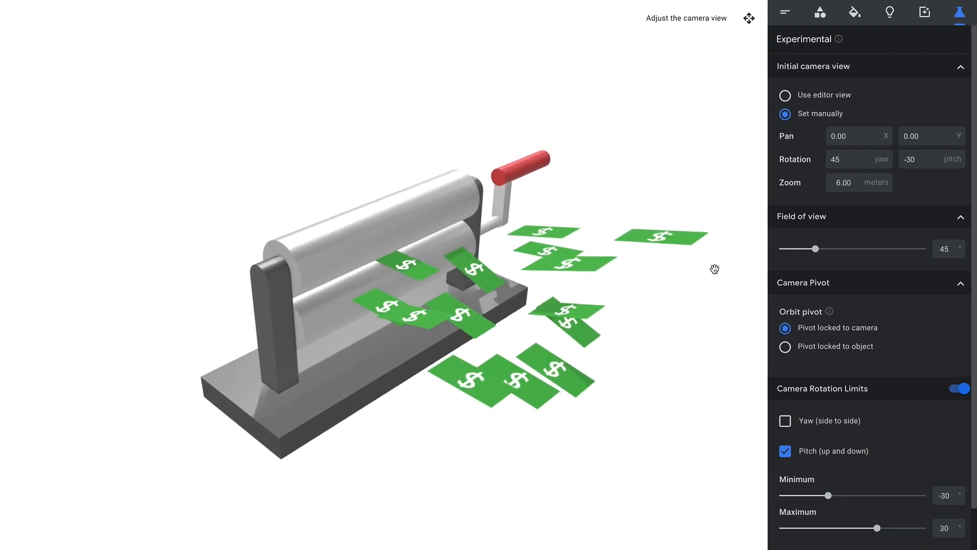
scroll(936, 458, down, 2)
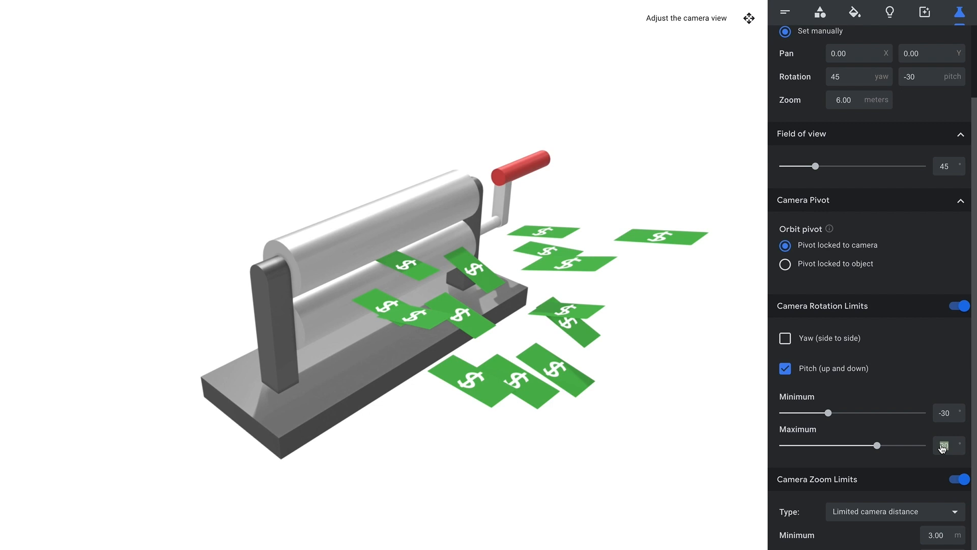
text(0)
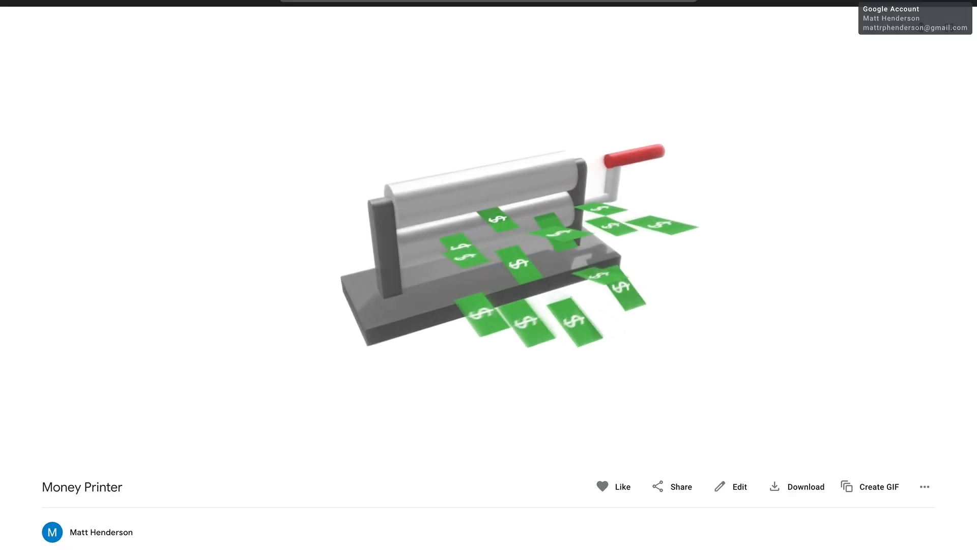
- Check the camera limits on the published Money Printer by orbiting around the model and zooming in on it
drag(674, 221, 618, 203)
scroll(558, 238, up, 5)
drag(449, 213, 588, 204)
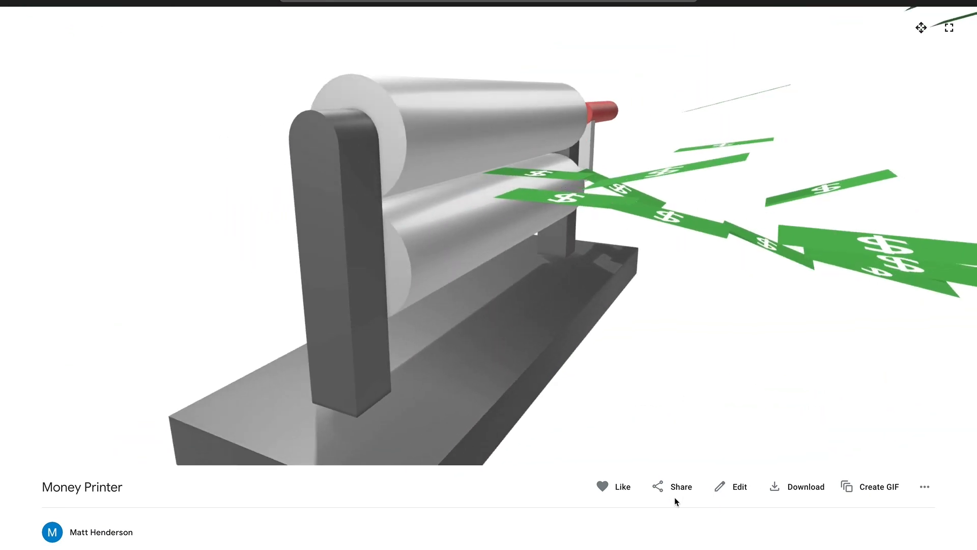
- Create an animated GIF of the model with a 4:3 aspect and 4x speed, and download it
click(927, 489)
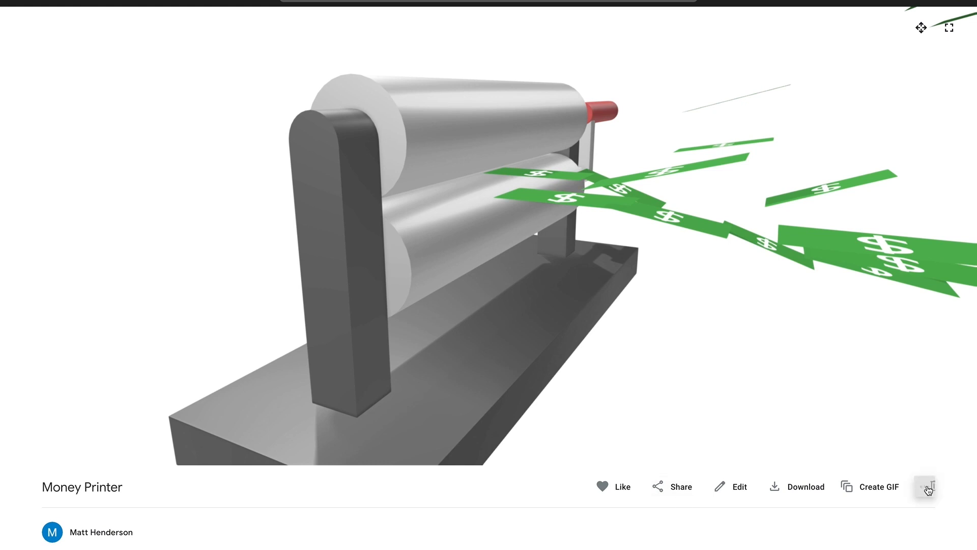
click(879, 491)
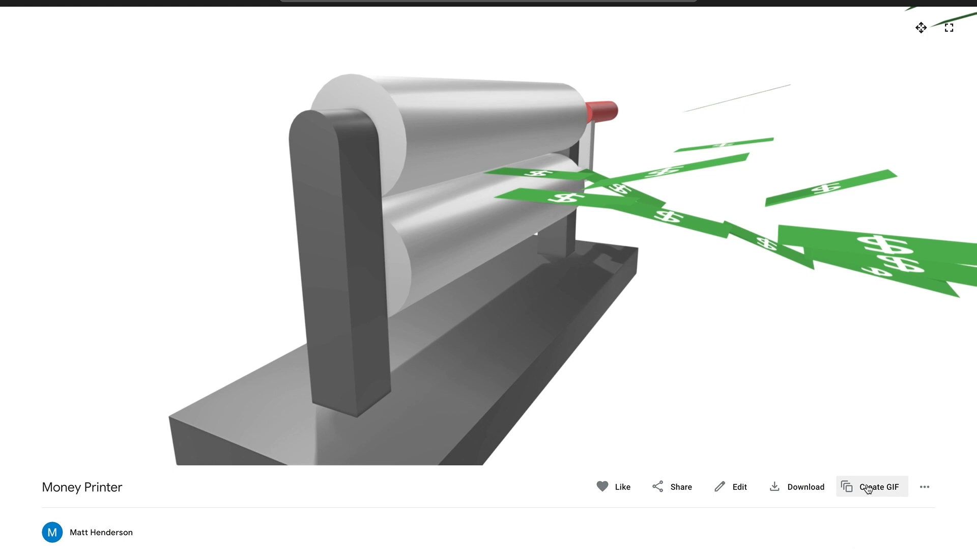
click(867, 488)
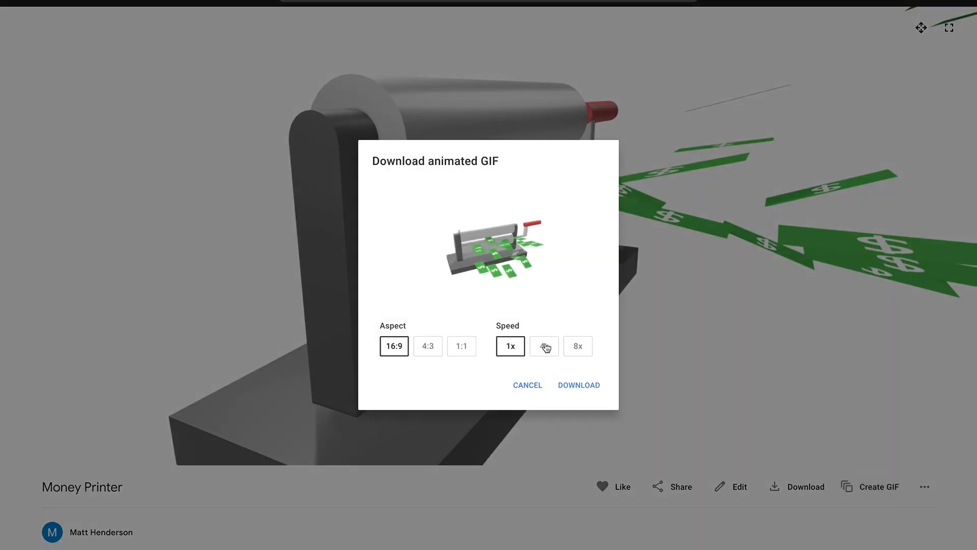
click(545, 346)
click(433, 345)
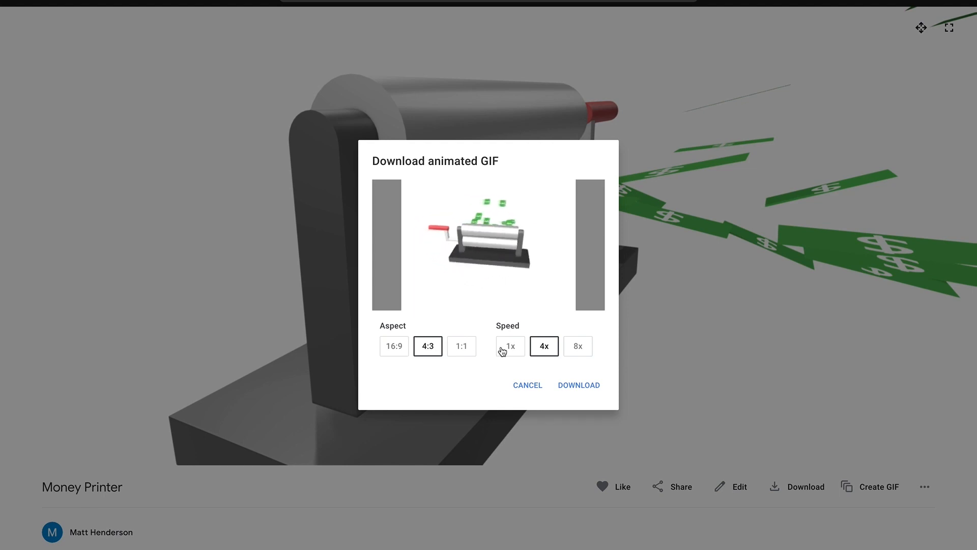
click(575, 385)
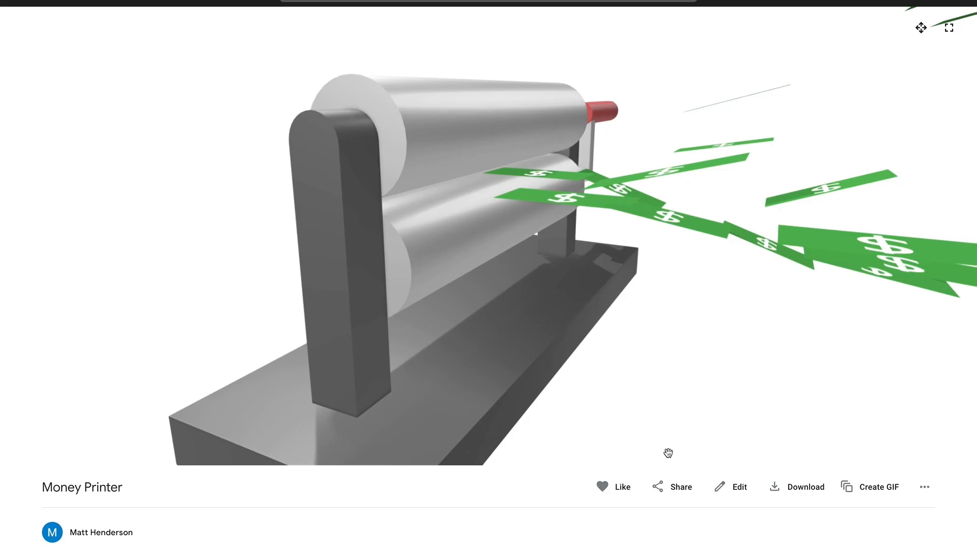
- Review the file formats in which the Money Printer model can be downloaded
click(779, 489)
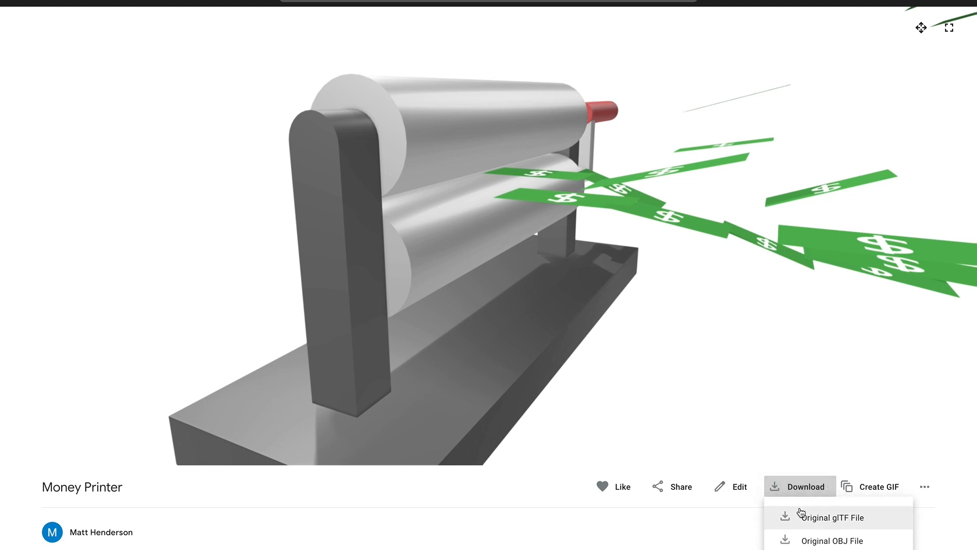
scroll(811, 540, down, 1)
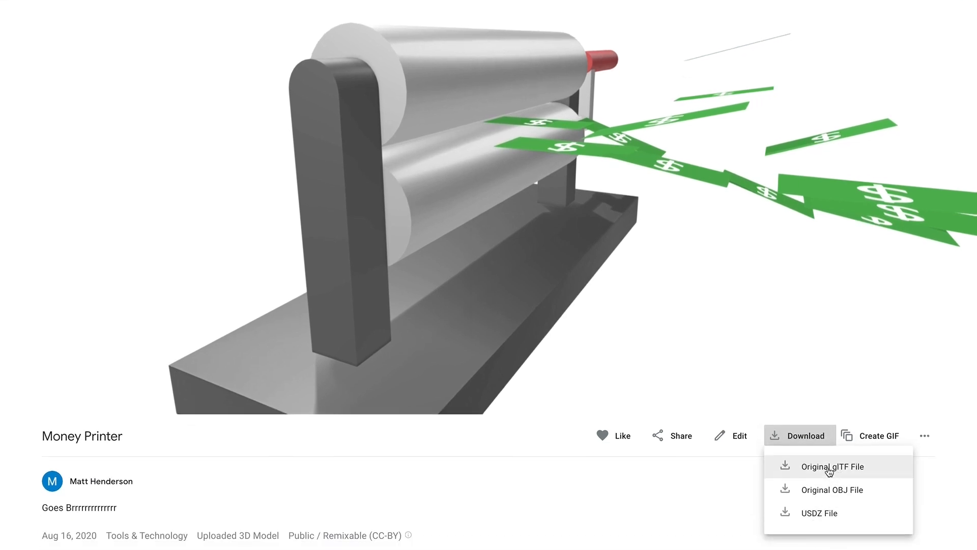
click(738, 457)
scroll(738, 457, up, 1)
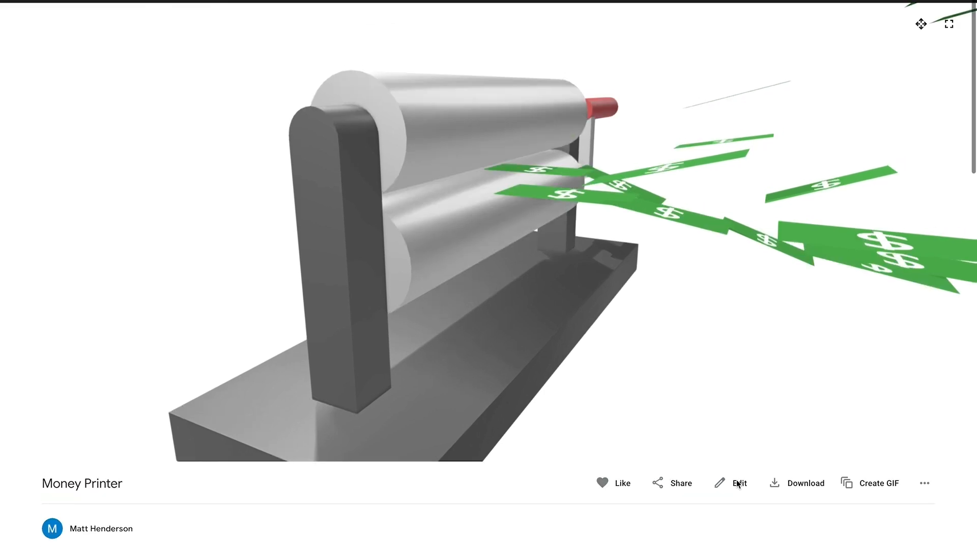
- Copy the share link of the Money Printer model and look at its Poly viewer and Model-viewer embed options
click(681, 488)
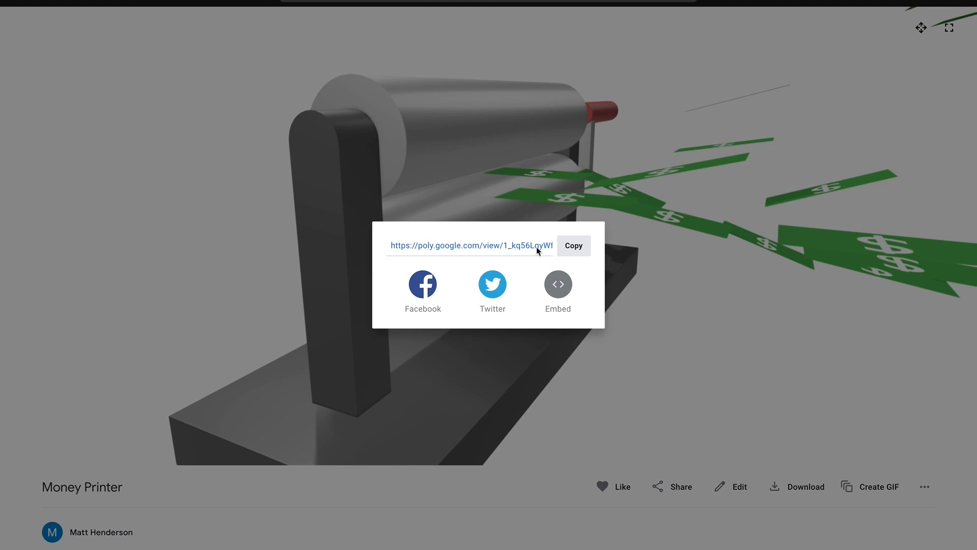
click(573, 246)
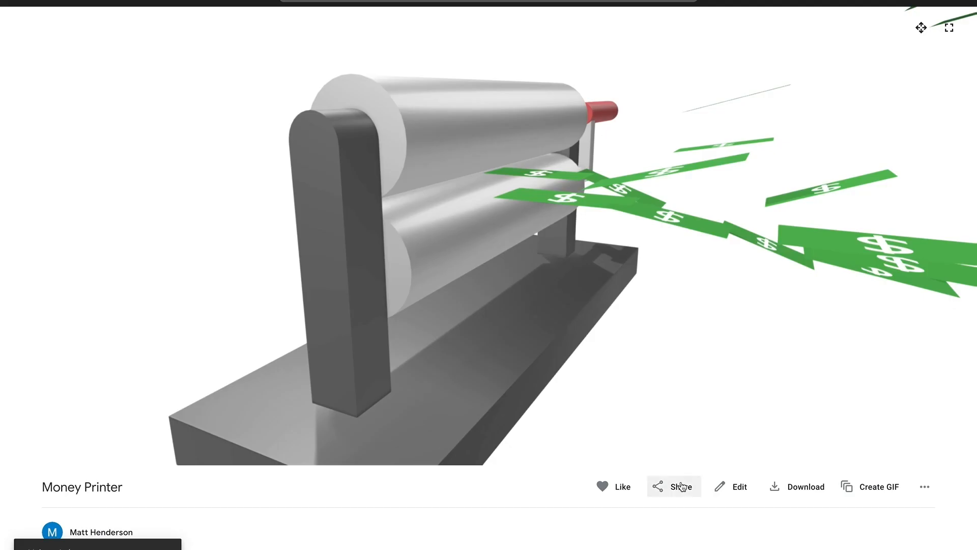
click(682, 486)
click(567, 291)
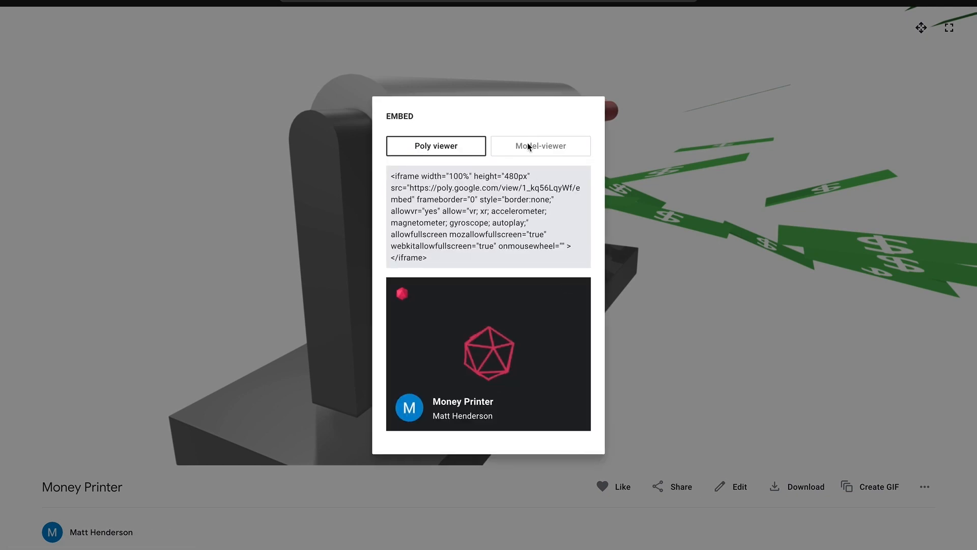
click(520, 149)
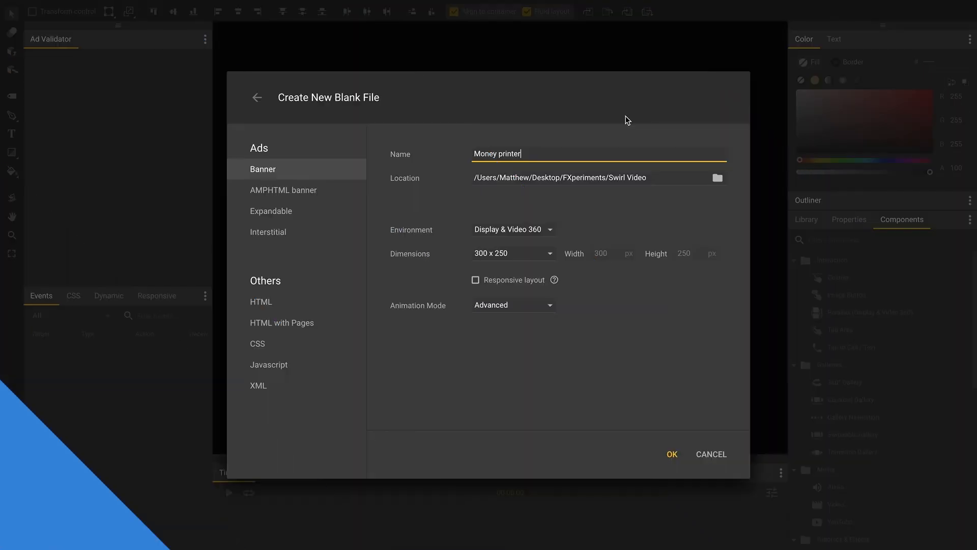
- In Google Web Designer, create the Money printer banner for Display & Video 360 at 300 x 250 with responsive layout enabled
click(548, 235)
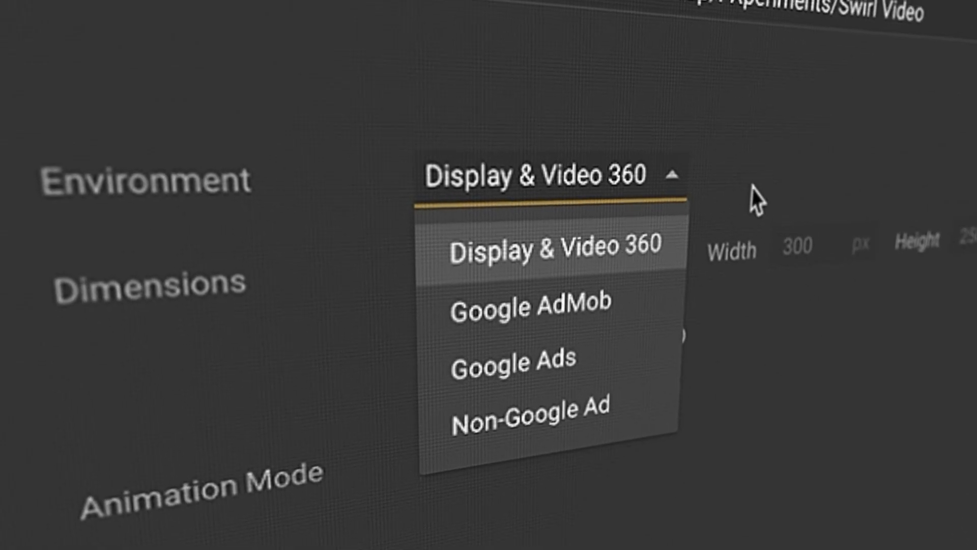
click(751, 201)
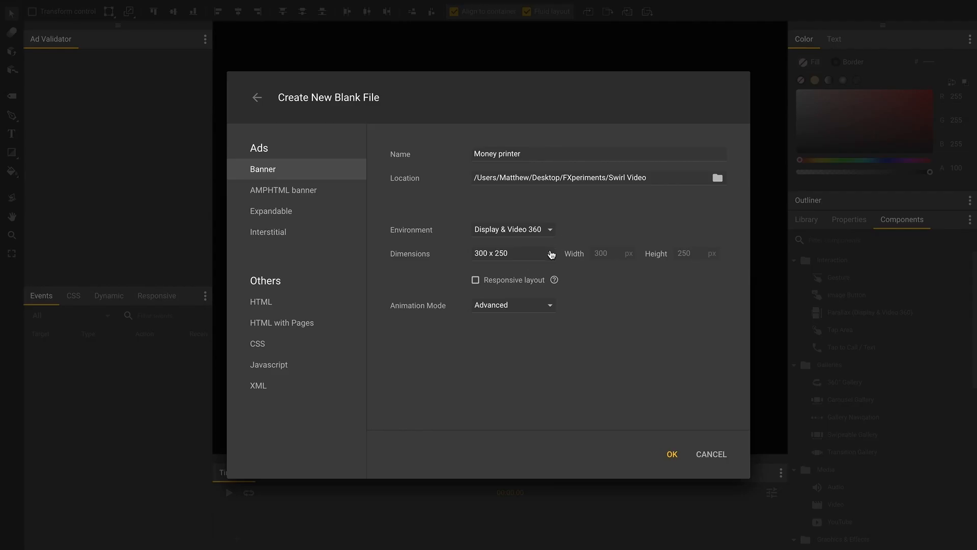
click(551, 254)
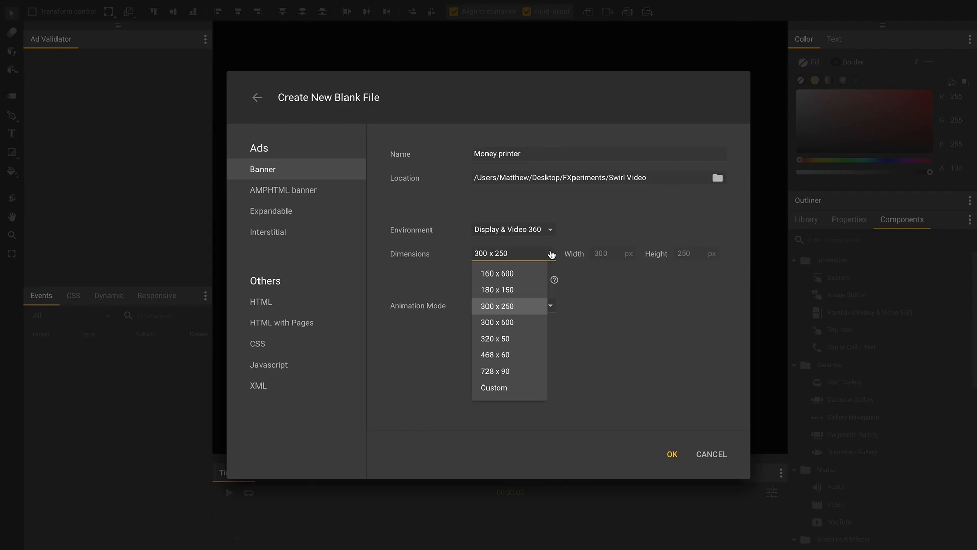
click(585, 320)
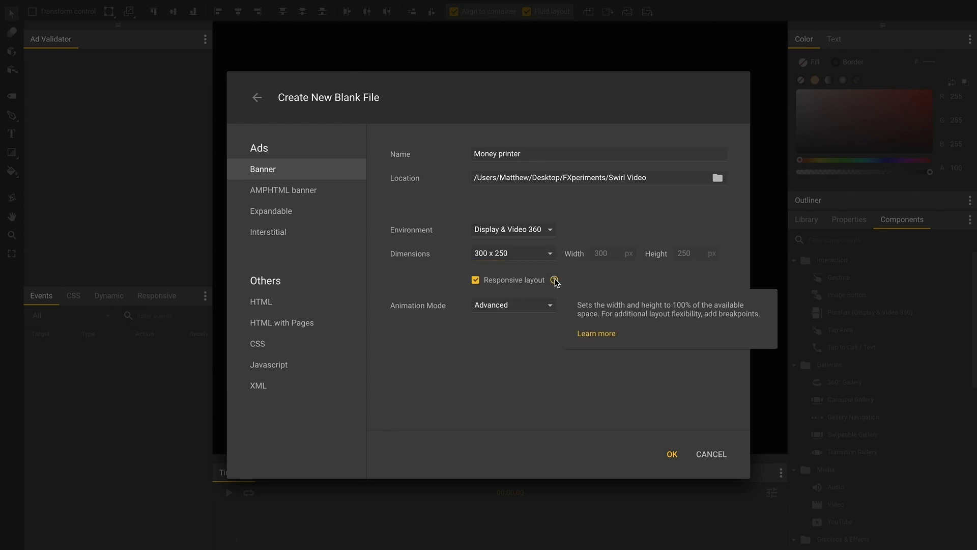
click(671, 455)
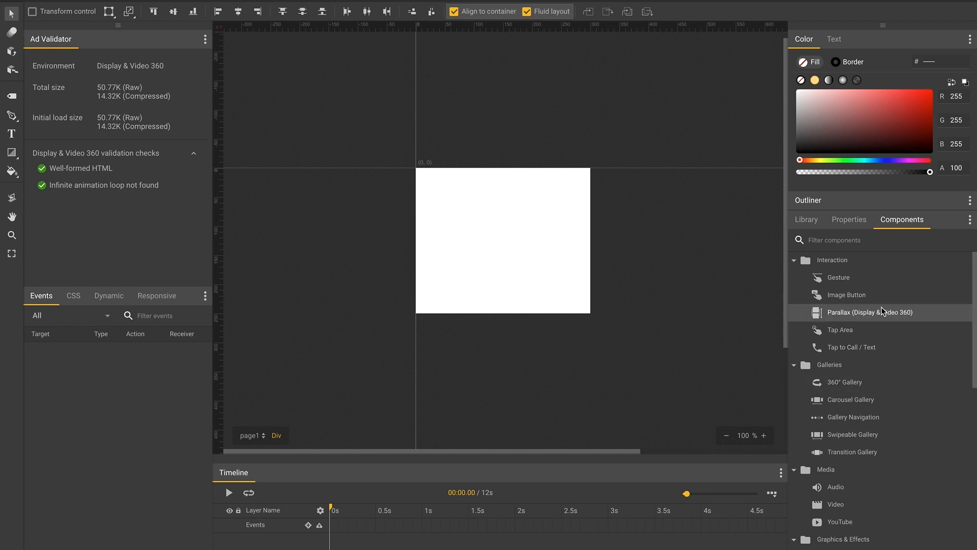
- Add the Swirl (Display & Video 360) component to the blank banner and open it for editing
scroll(878, 328, down, 1)
scroll(879, 328, down, 6)
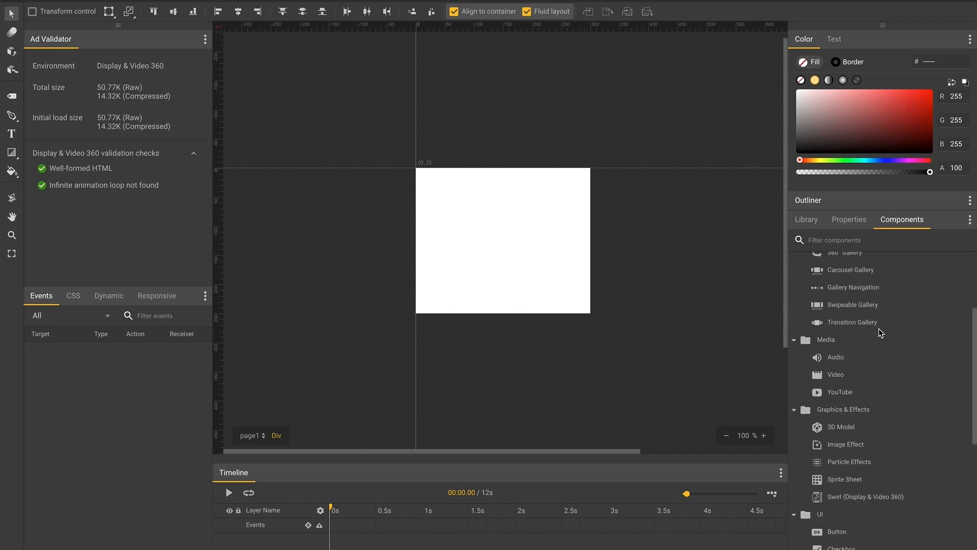
scroll(878, 328, up, 3)
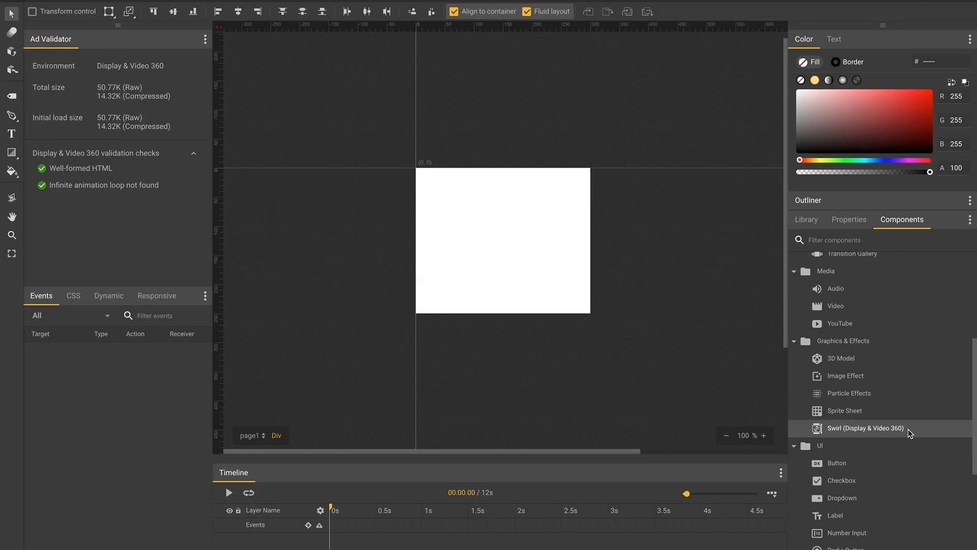
double_click(908, 428)
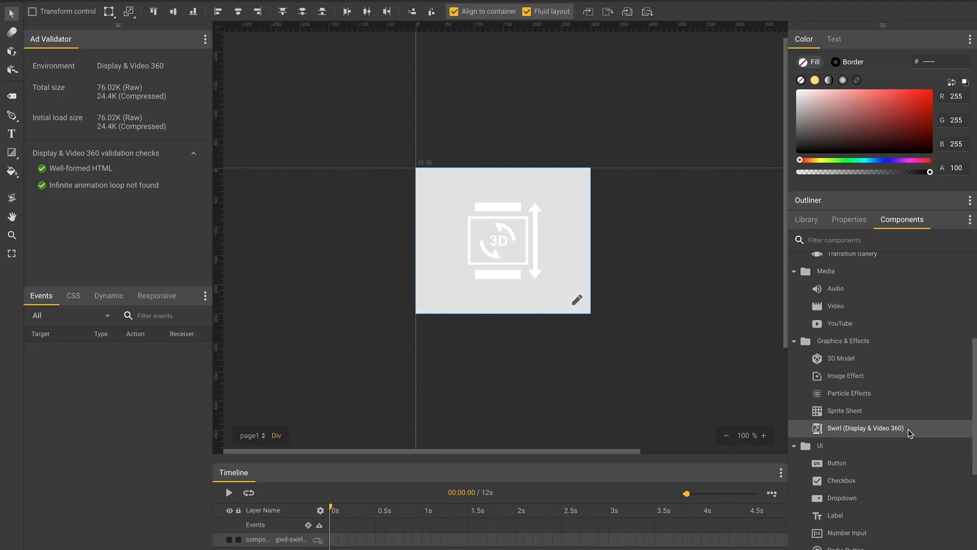
click(577, 298)
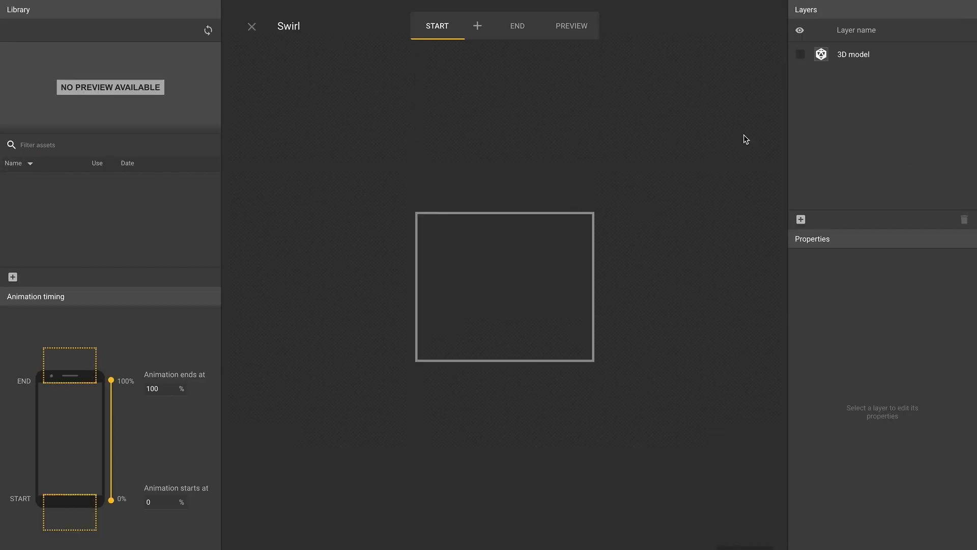
- Load the Money Printer into the Swirl's 3D model layer from its Poly URL and make the model background transparent
click(493, 281)
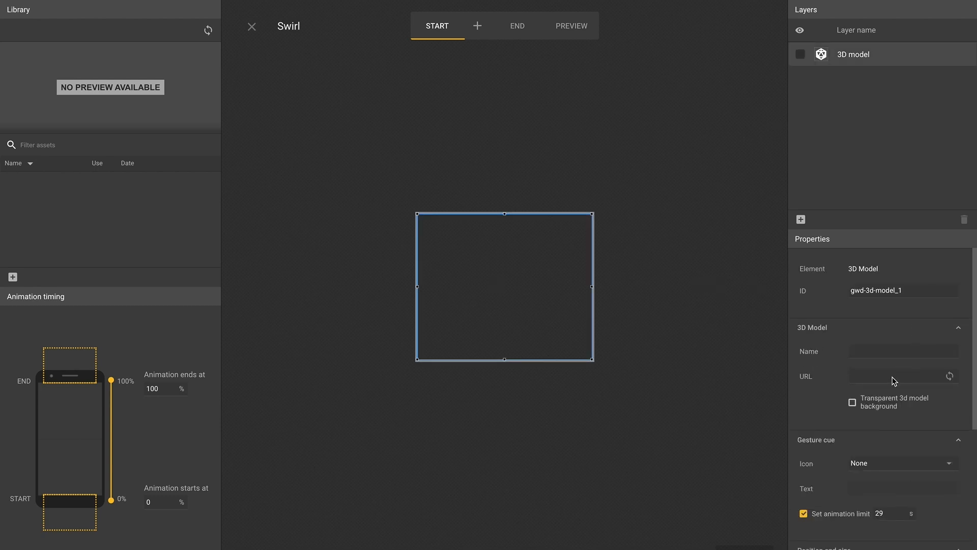
click(950, 376)
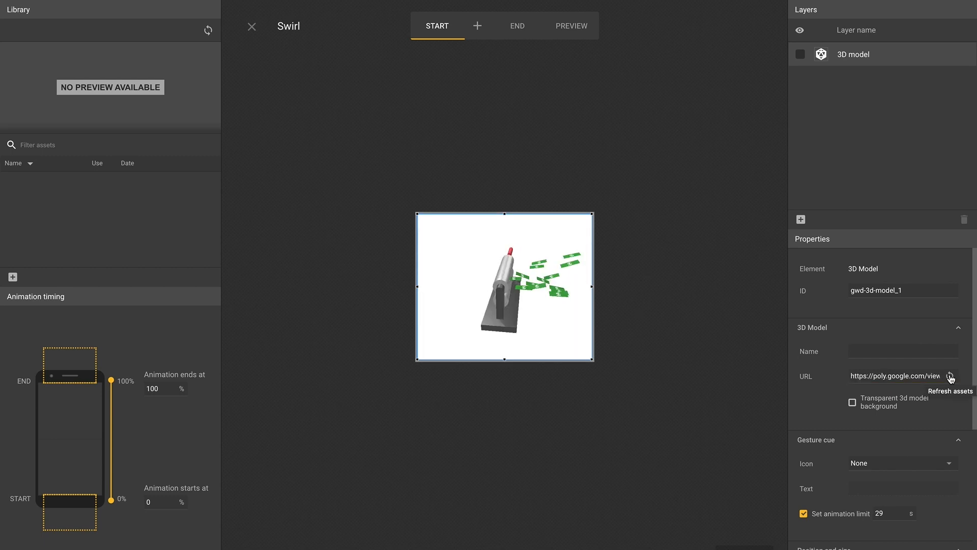
click(857, 404)
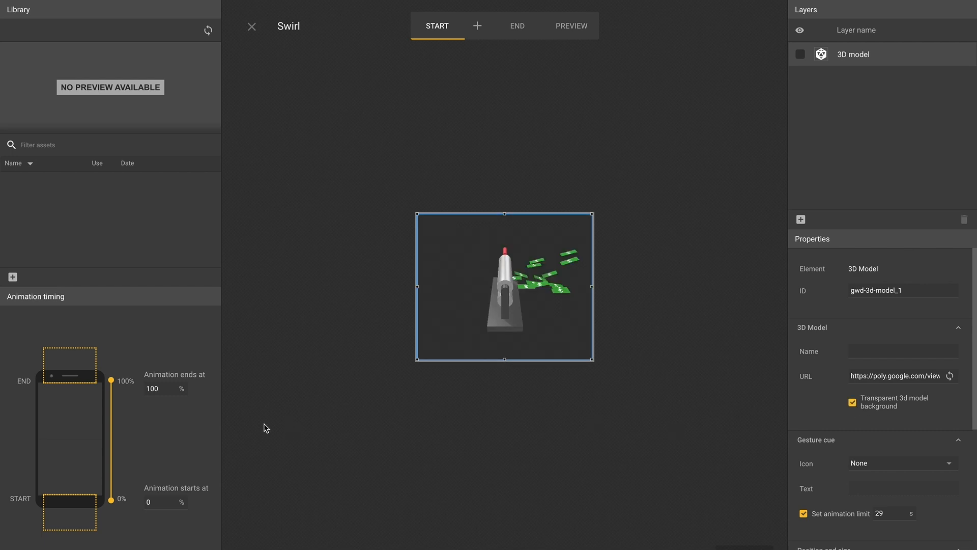
- Preview the Swirl ad and scroll the mock page in both directions to check how the money printer rotates
click(552, 28)
scroll(596, 207, down, 5)
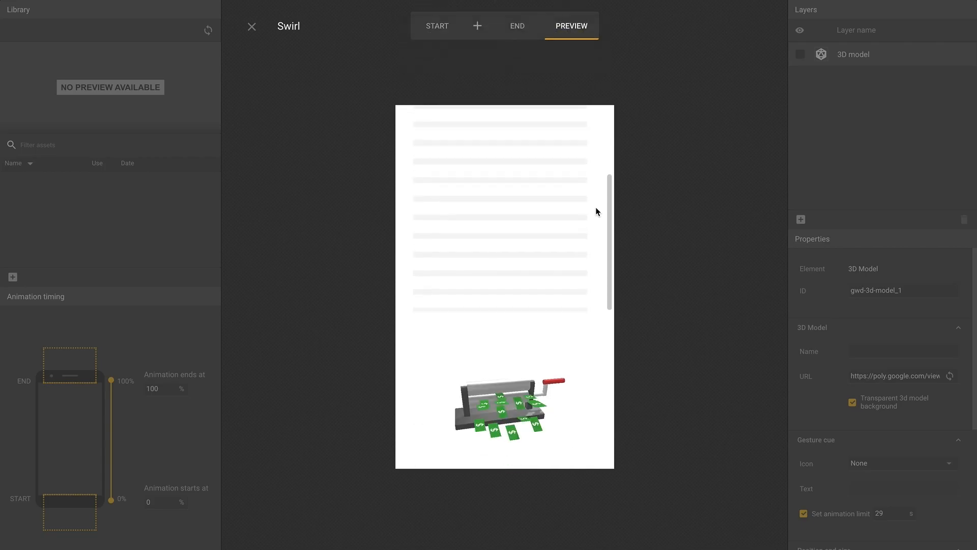
scroll(595, 208, down, 5)
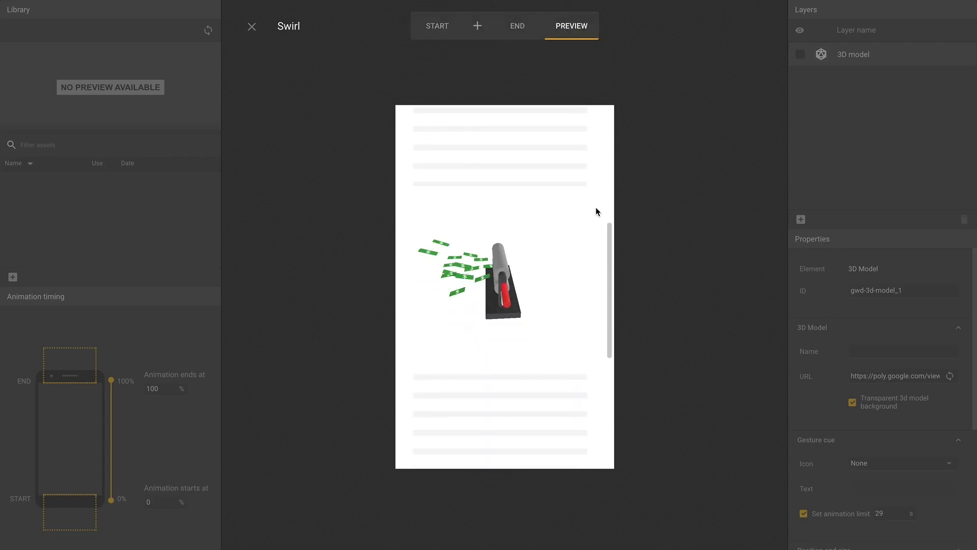
scroll(596, 210, down, 5)
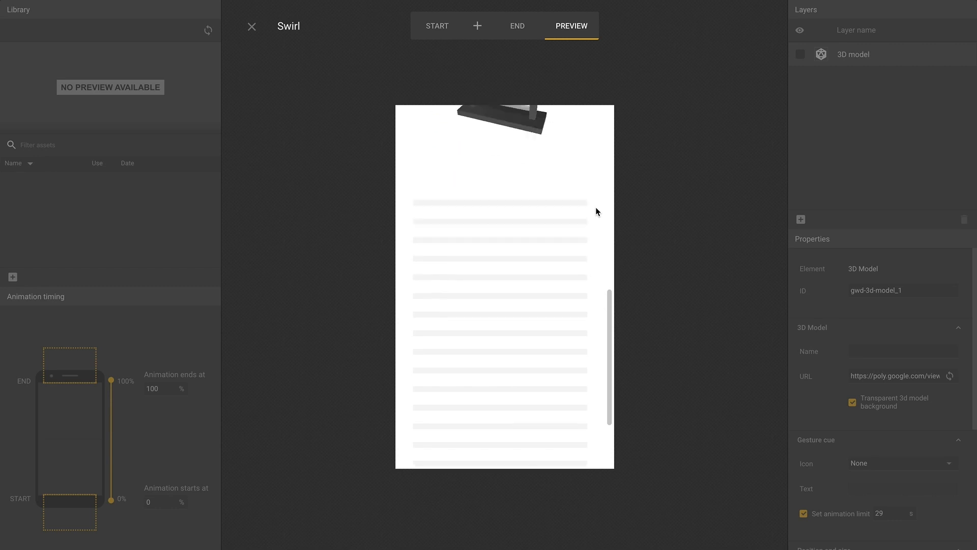
scroll(596, 211, up, 2)
scroll(595, 207, up, 5)
scroll(511, 260, down, 2)
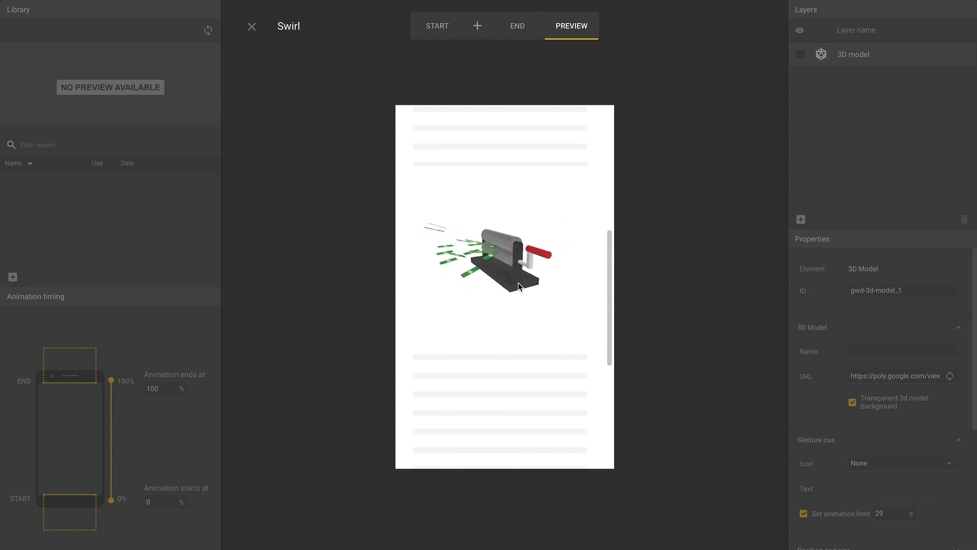
- Set the Swirl's animation timing to start at 30% and end at 66%
click(440, 34)
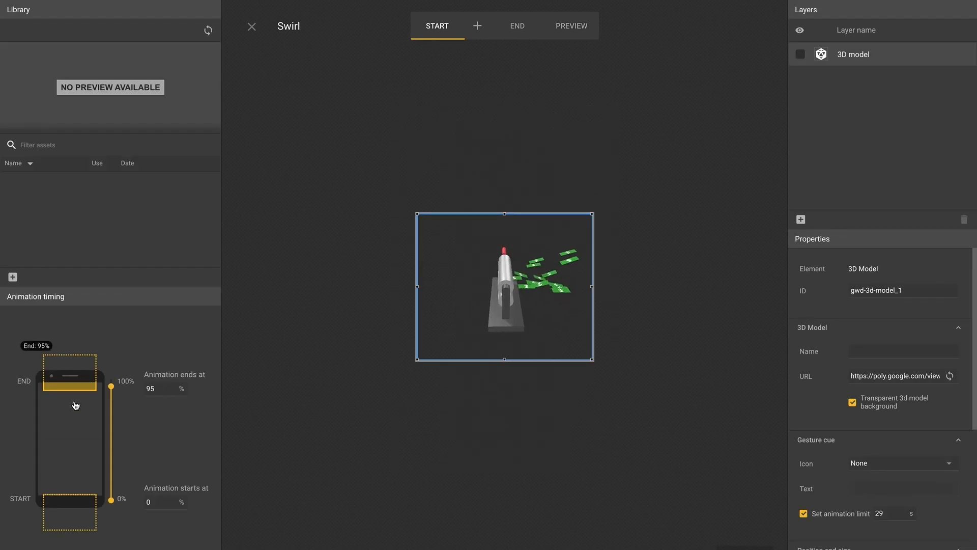
drag(76, 405, 76, 418)
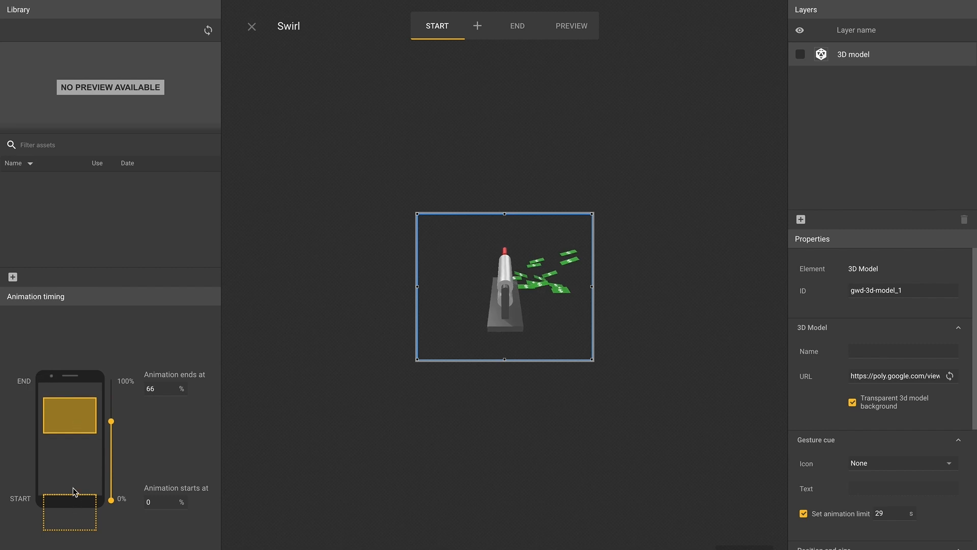
drag(80, 469, 81, 462)
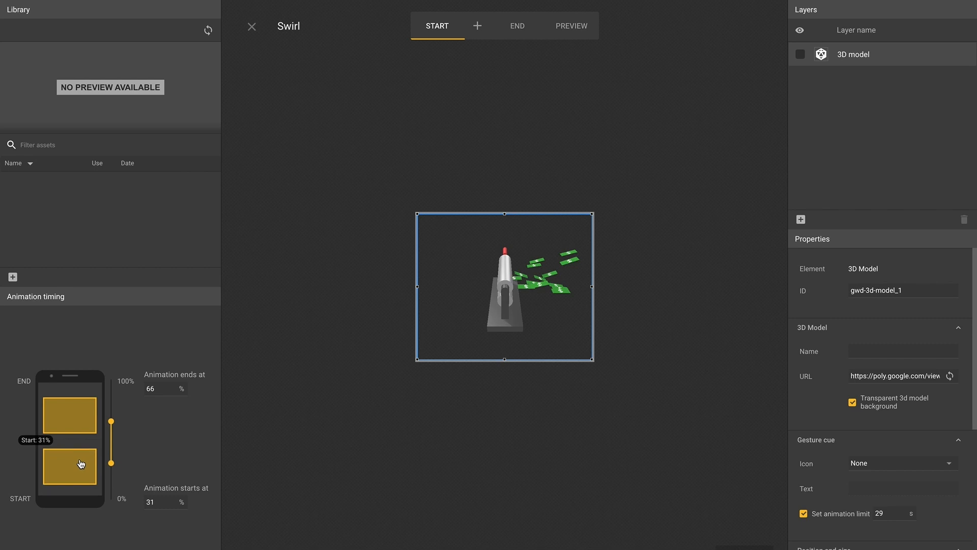
- Preview the Swirl ad and scroll the mock page to check how the money printer rotates with the shortened animation range
click(571, 26)
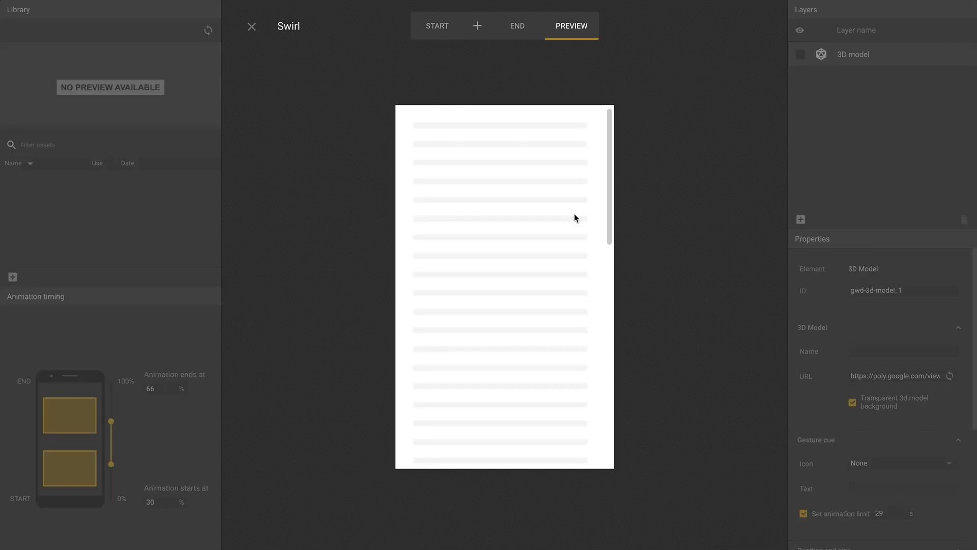
scroll(574, 213, down, 3)
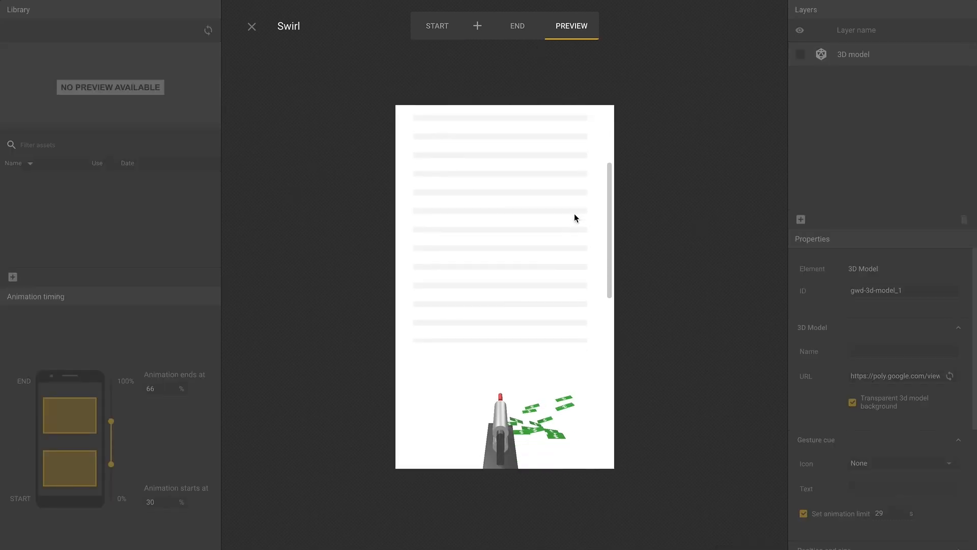
scroll(575, 214, down, 3)
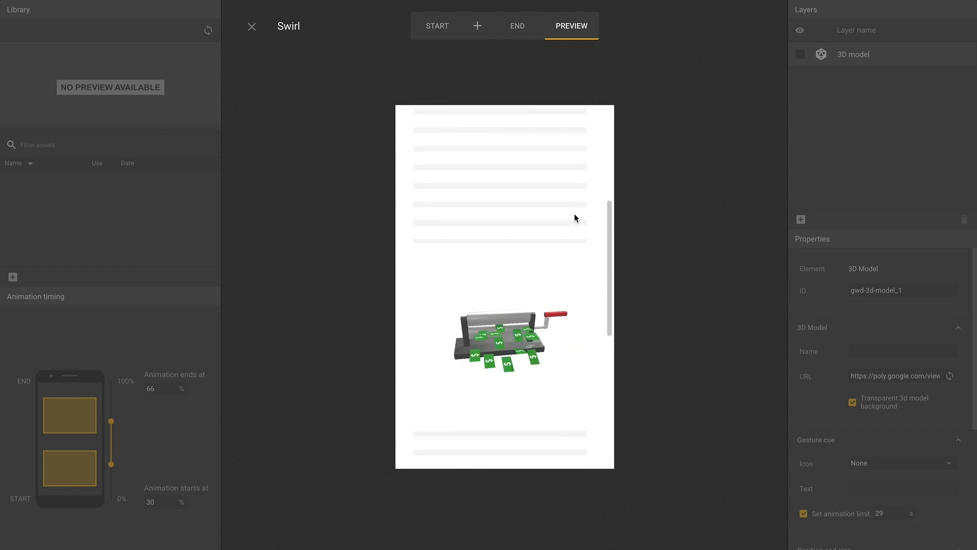
scroll(574, 218, down, 2)
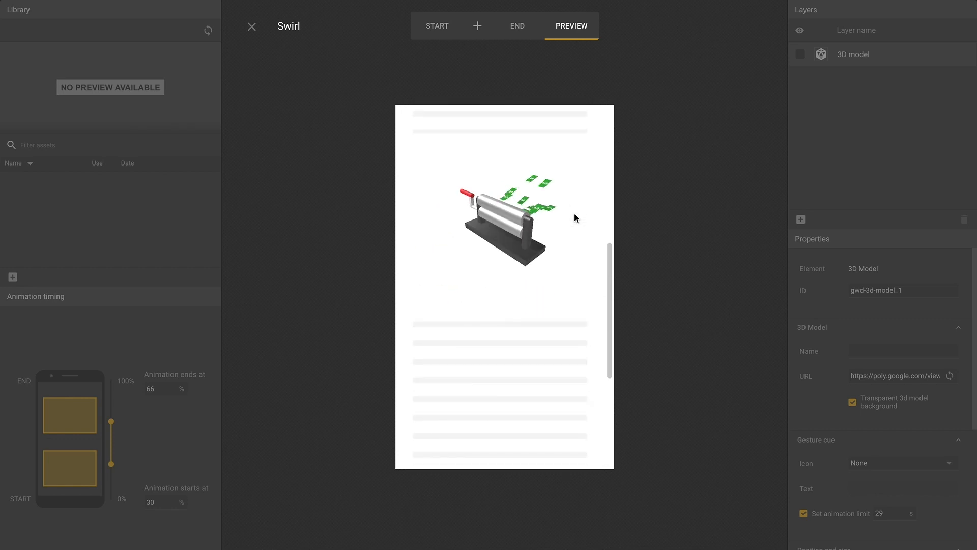
scroll(575, 306, down, 3)
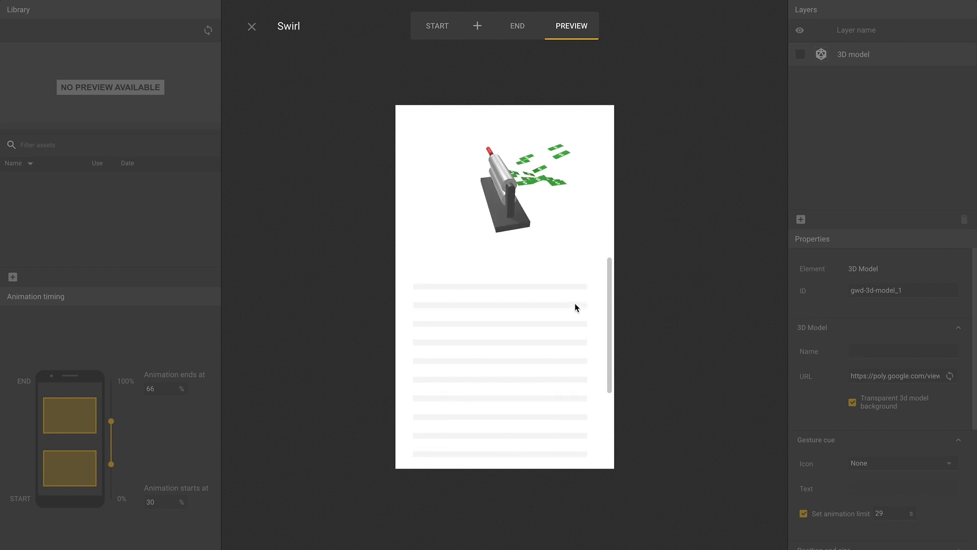
scroll(575, 303, up, 3)
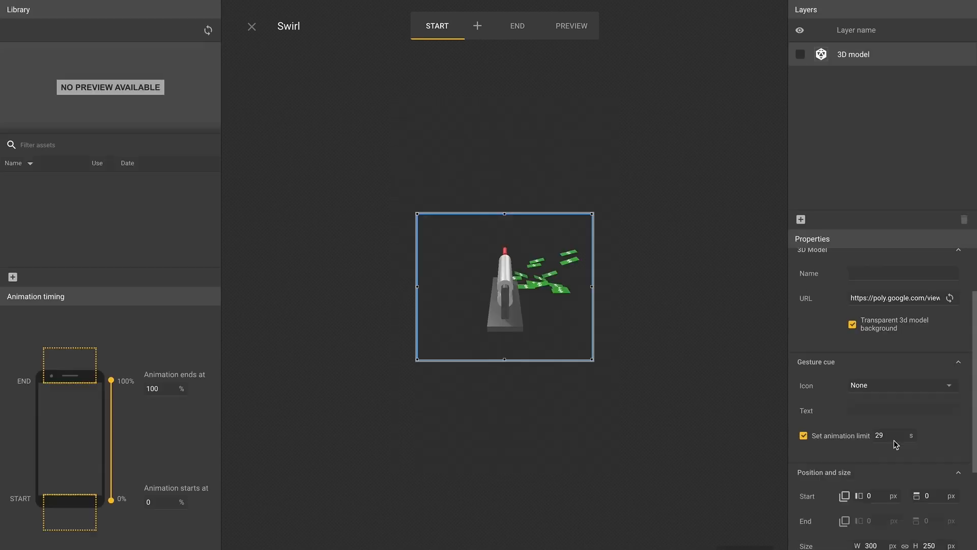
- Use touch_app-white-24dp.svg as the 3D model's gesture cue icon and save the Swirl
click(914, 391)
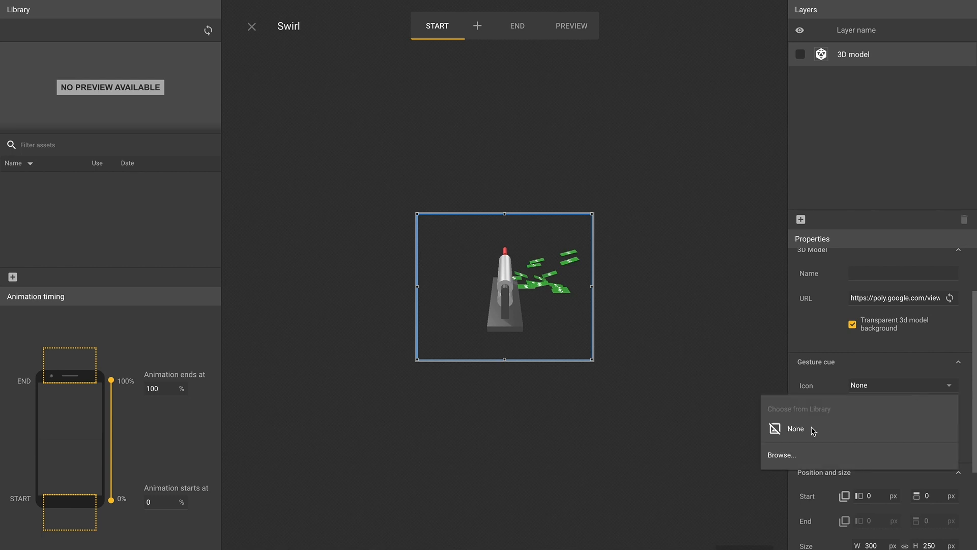
click(780, 454)
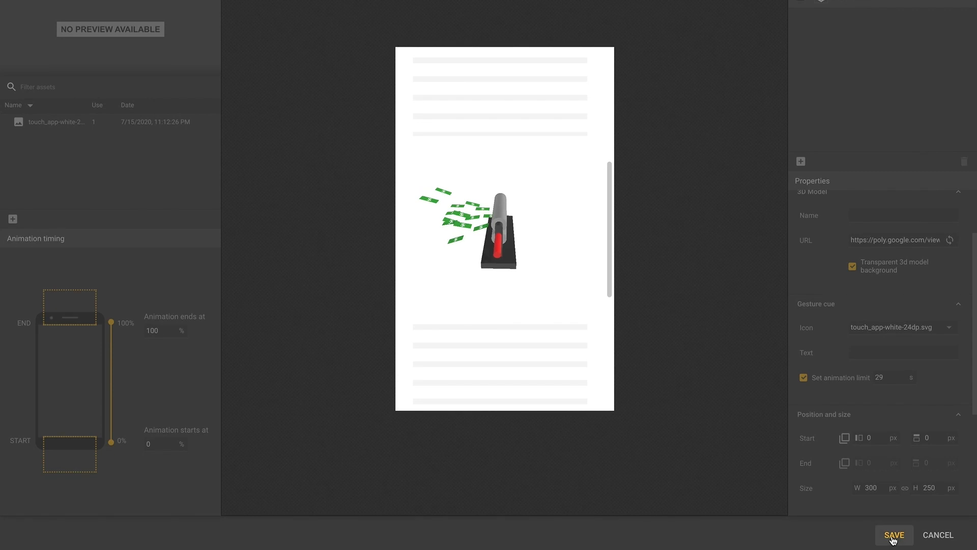
click(892, 535)
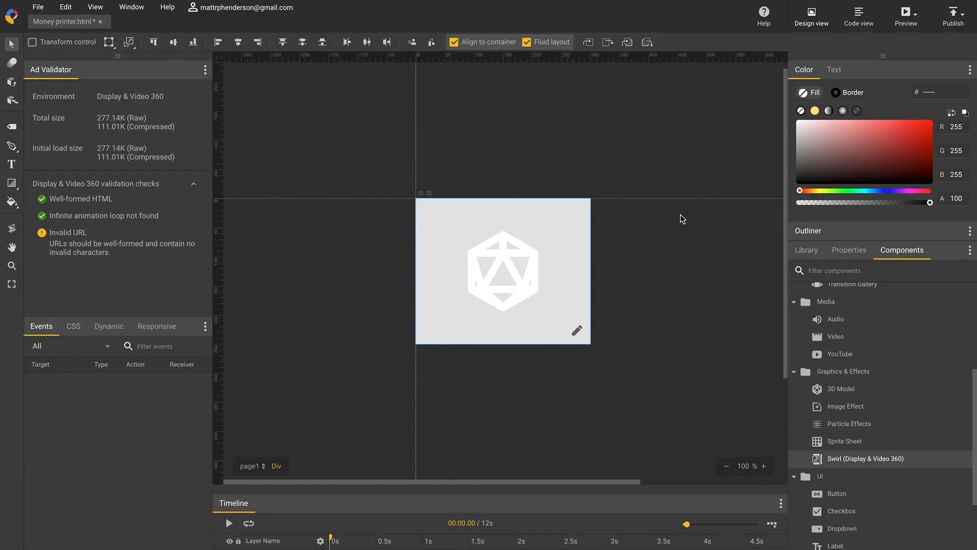
- Preview the Money printer banner in Chrome and scroll through the parallax page to look for the ad
click(917, 19)
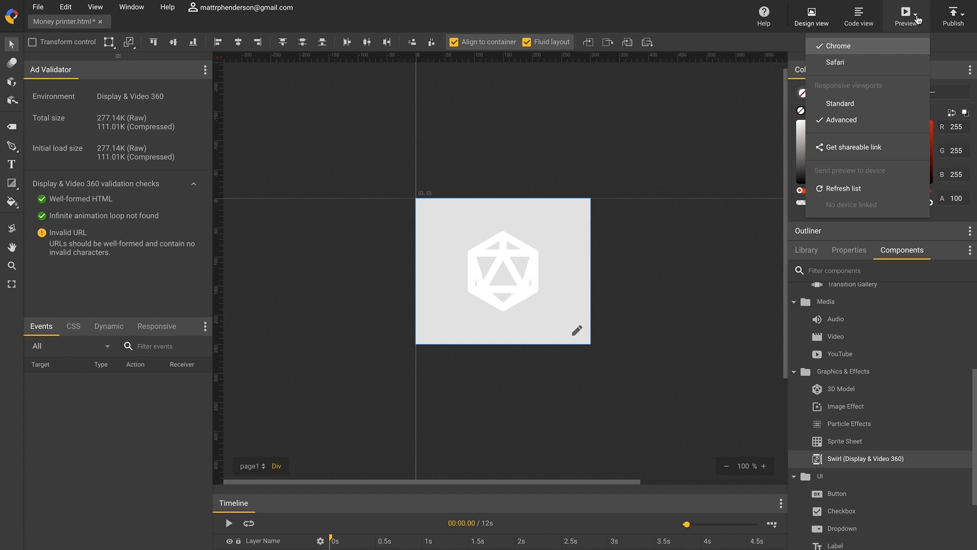
click(889, 48)
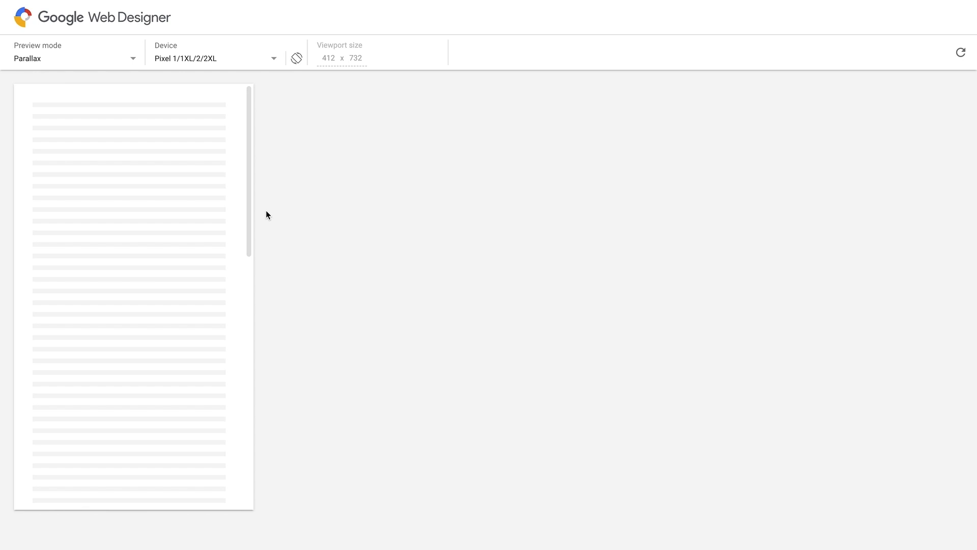
scroll(244, 224, down, 4)
scroll(243, 224, down, 5)
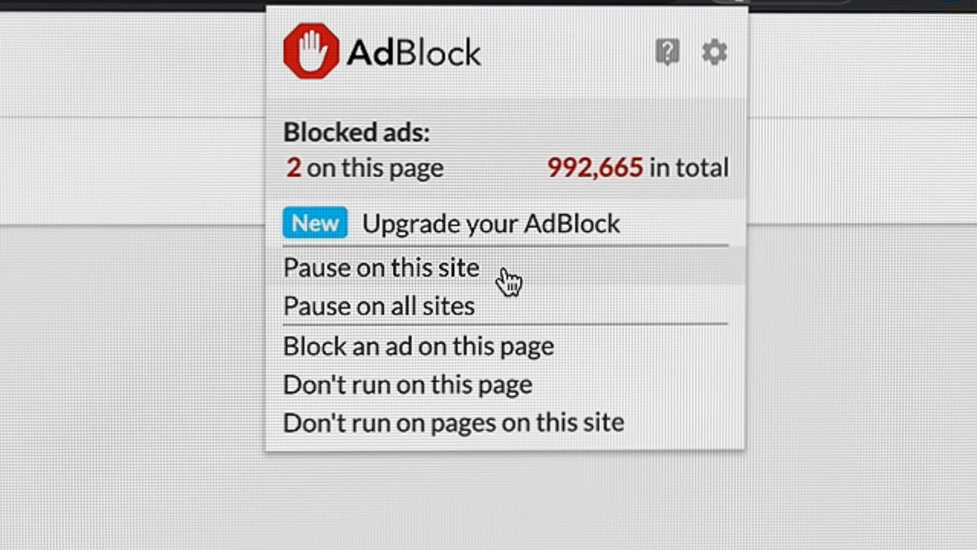
- Pause AdBlock on the preview site and scroll the parallax page to check the ad
click(509, 281)
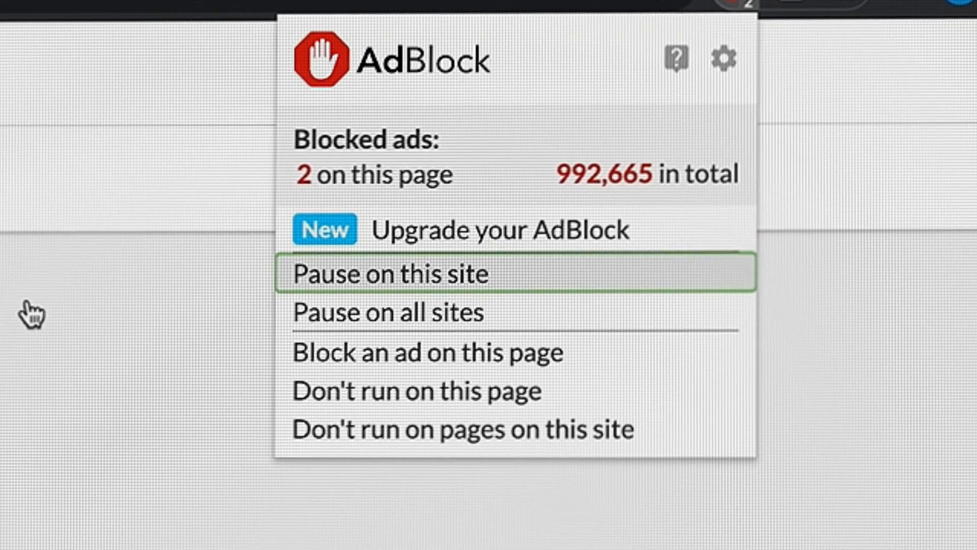
click(30, 311)
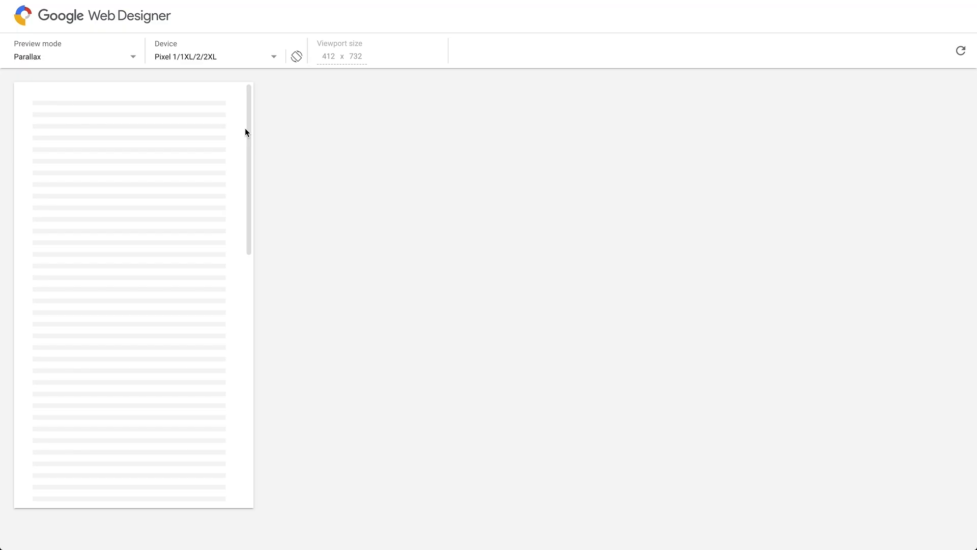
scroll(245, 132, down, 5)
scroll(245, 132, down, 5)
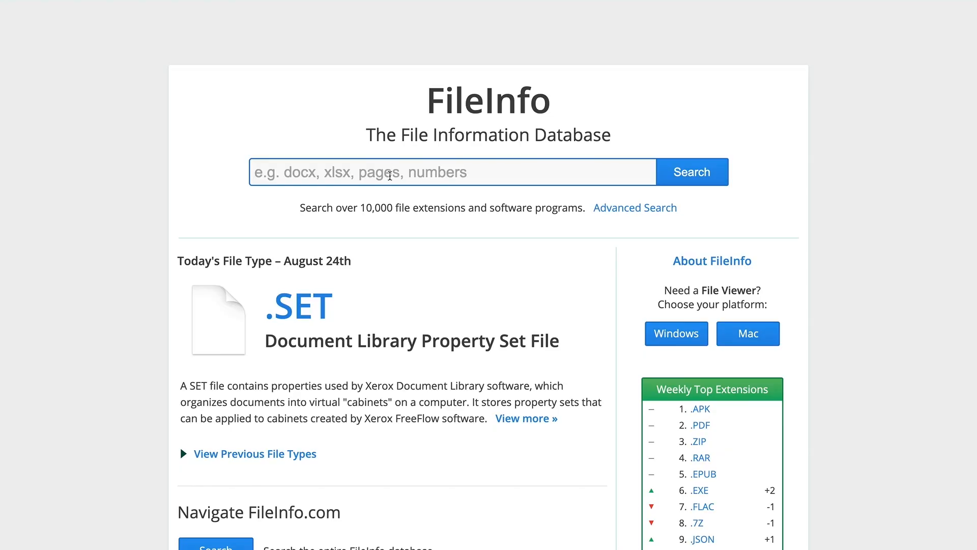
- On the FileInfo website, look up the OBJ file type and examine the OBJ and FBX format descriptions
text(obj)
click(275, 194)
scroll(276, 194, down, 5)
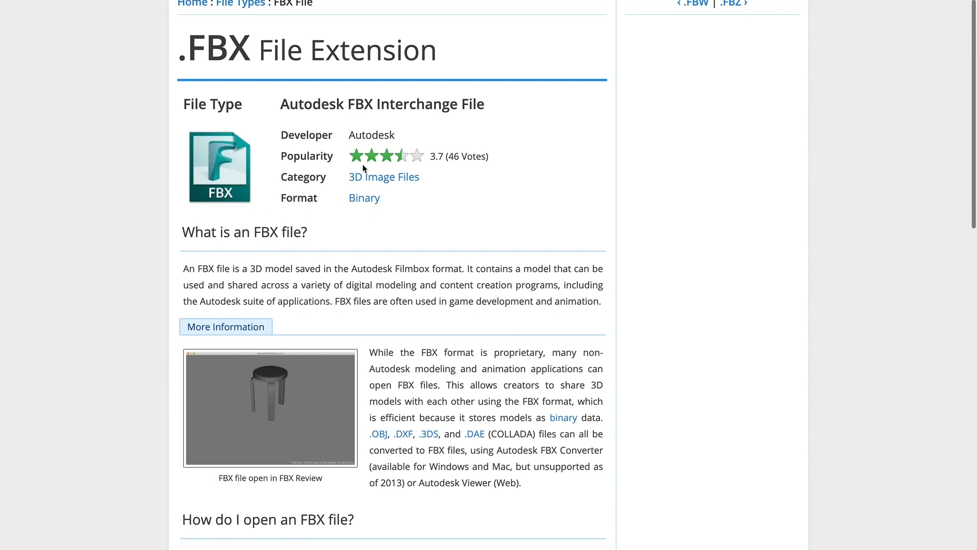
scroll(363, 168, down, 1)
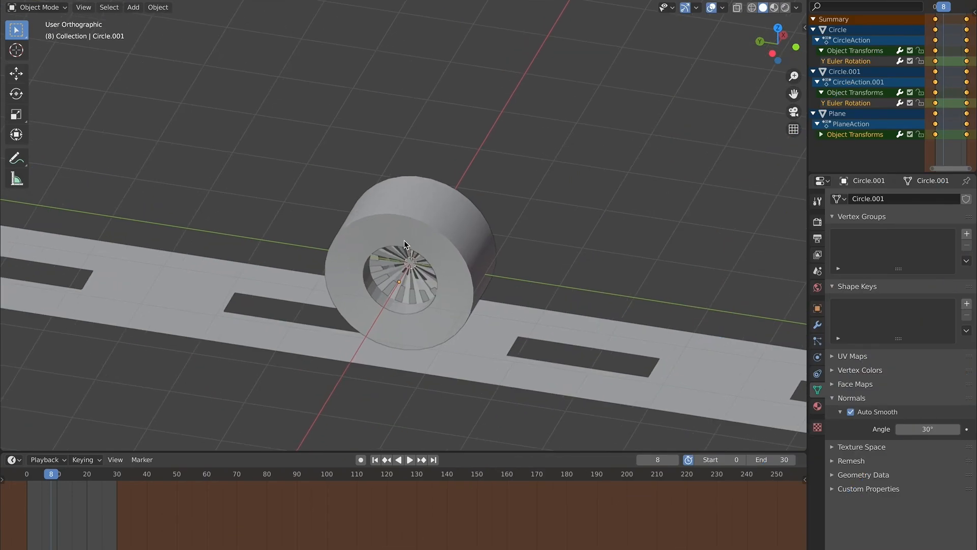
- In Blender, play the rolling wheel animation and apply Shade Flat to the wheel
key(space)
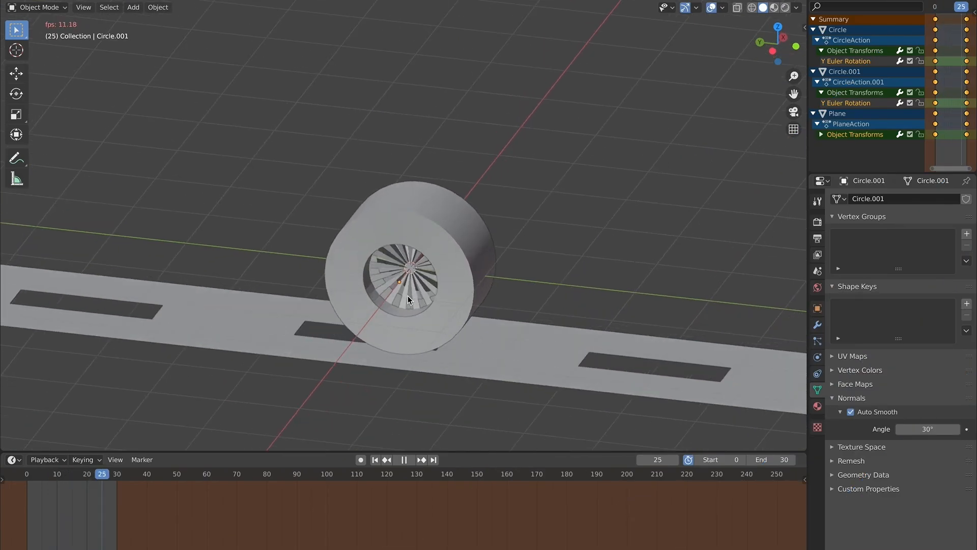
click(460, 254)
right_click(460, 255)
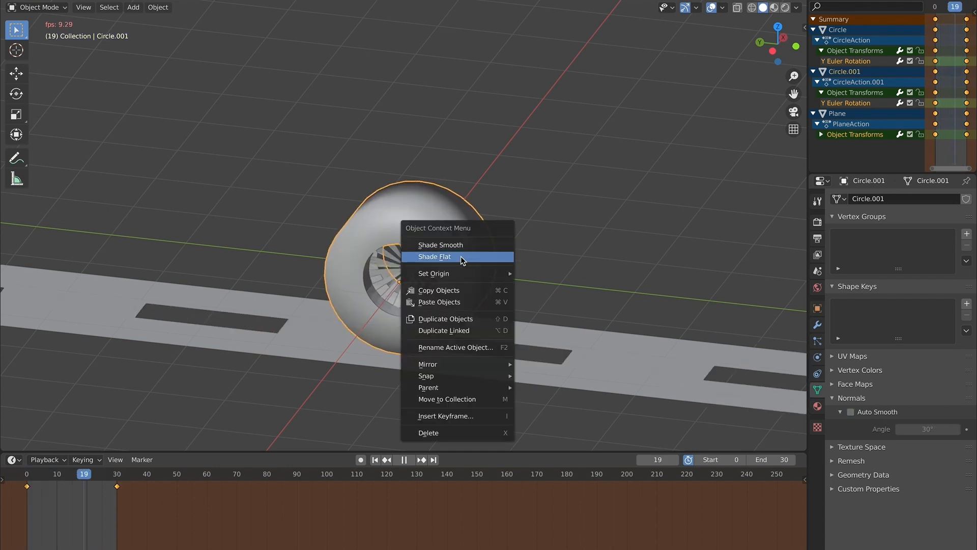
click(460, 255)
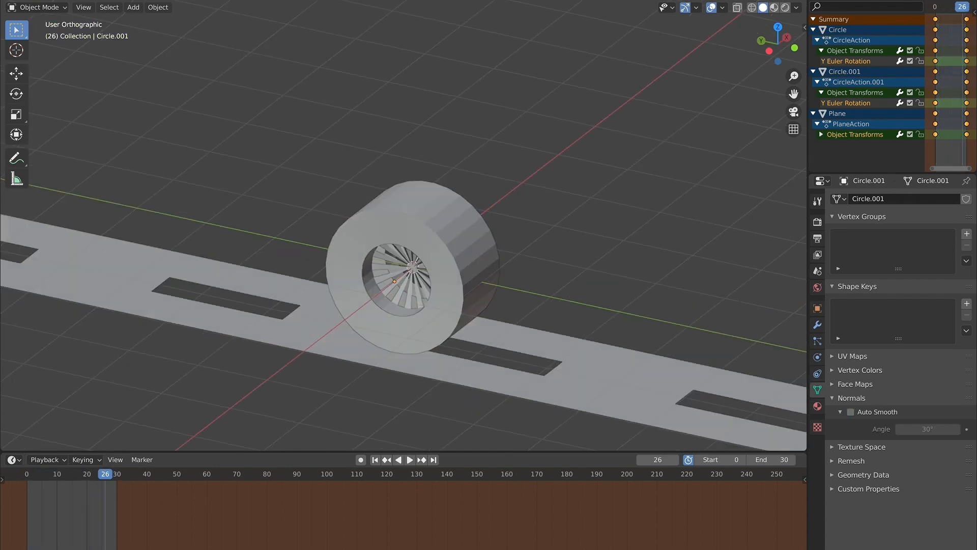
click(26, 0)
mouse_move(67, 146)
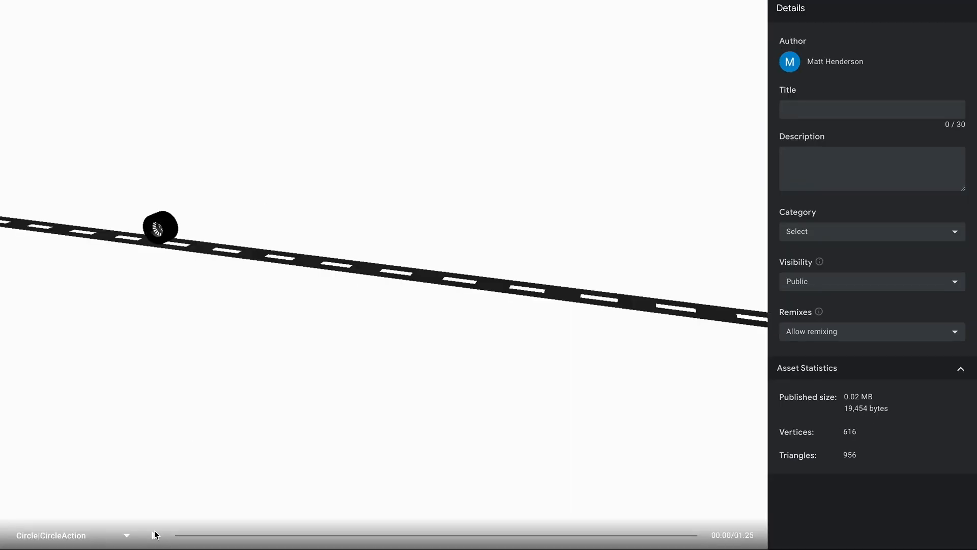
- In Poly, examine the wheel's Circle|CircleAction animation up close and play the Circle|PlaneAction animation
scroll(241, 181, up, 5)
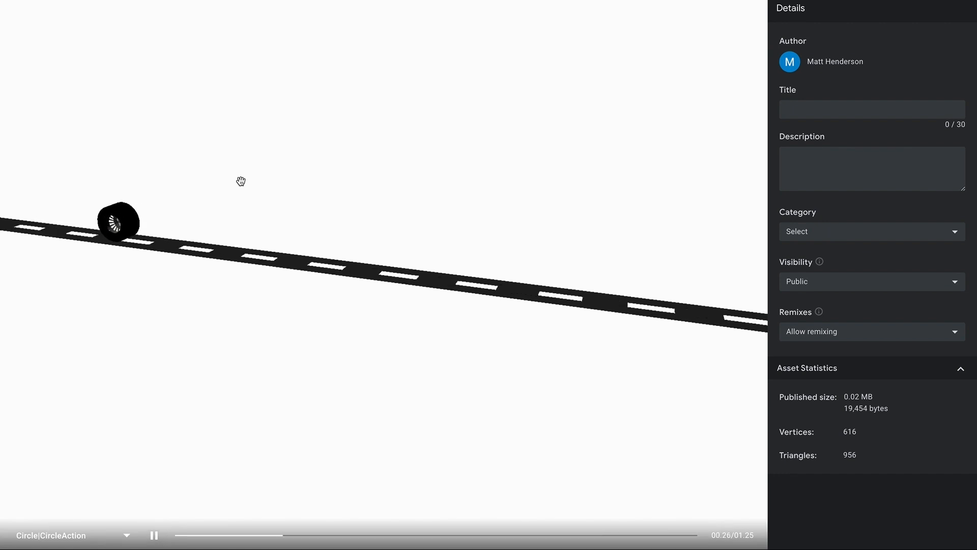
scroll(238, 200, up, 3)
drag(241, 228, 351, 173)
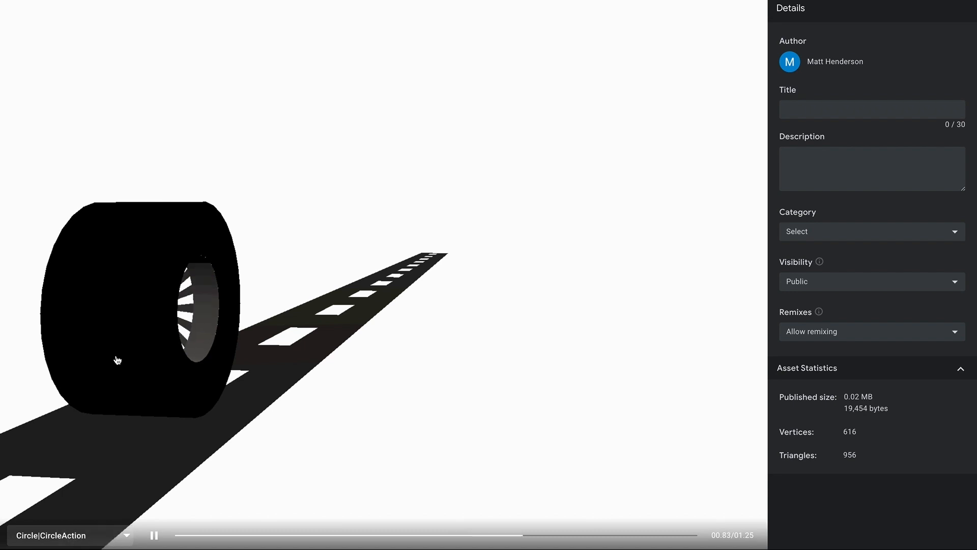
click(126, 535)
click(96, 430)
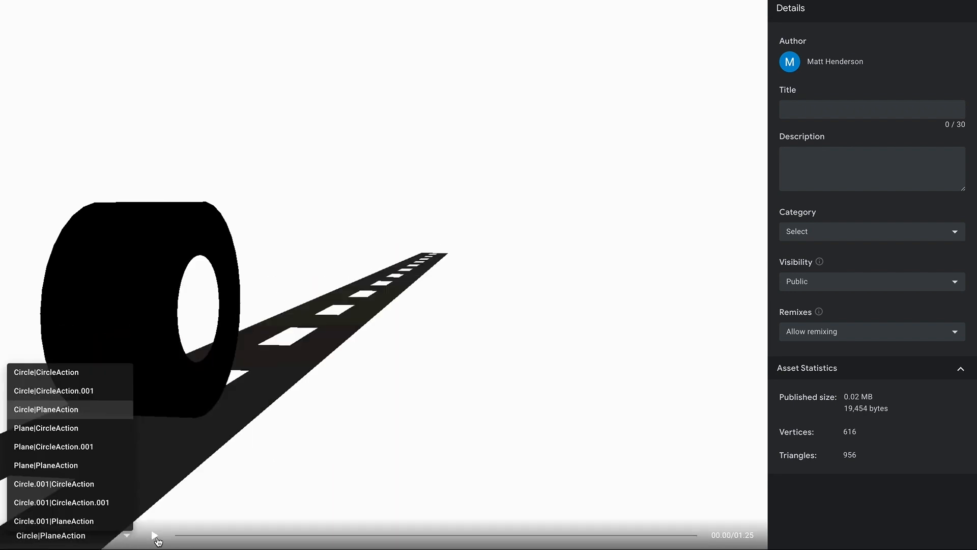
click(157, 541)
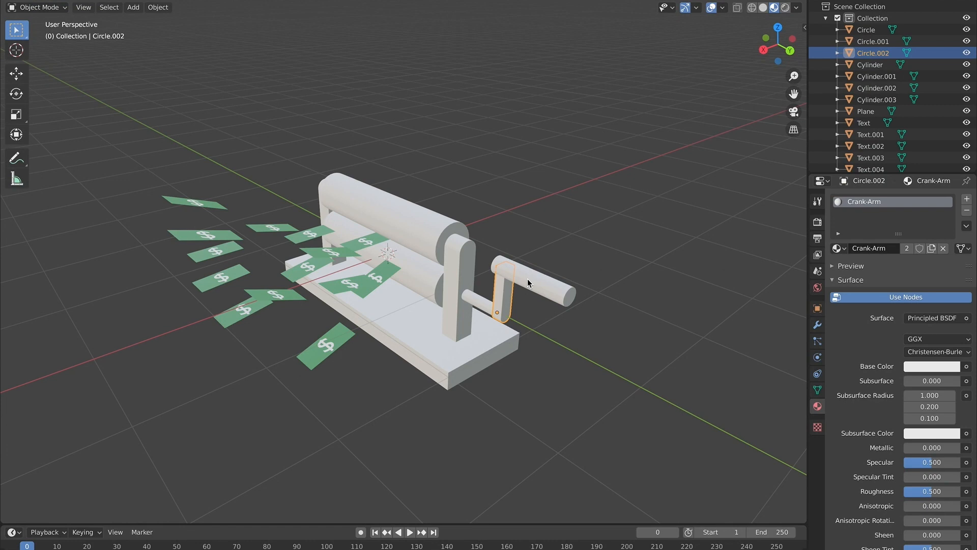
- In Blender, join the money printer's crank handle, crank arm and crank shaft into one object
click(527, 281)
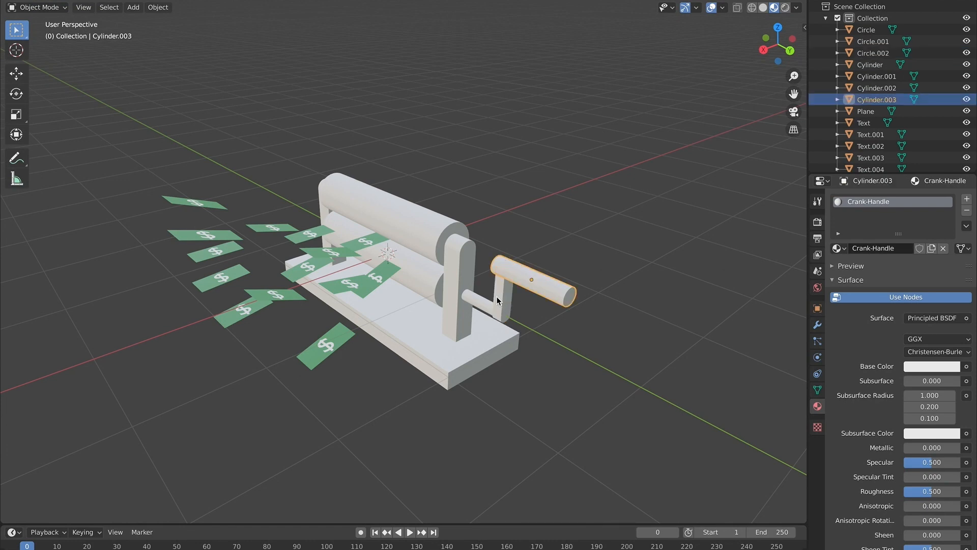
shift+click(478, 308)
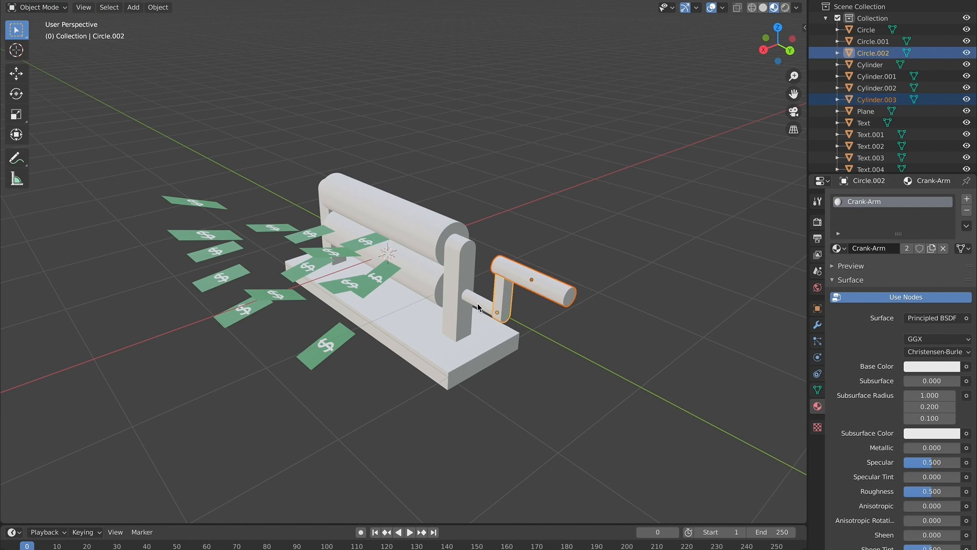
shift+click(478, 307)
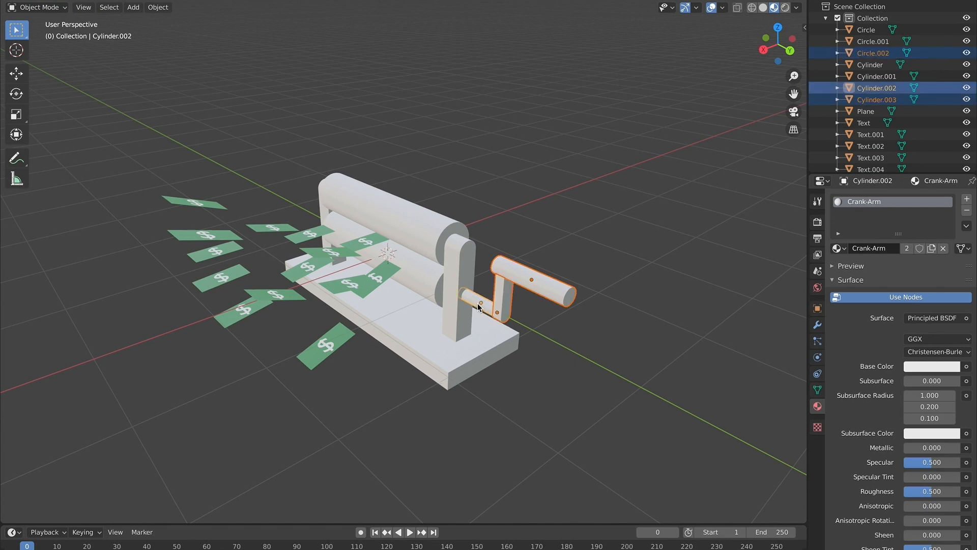
right_click(478, 306)
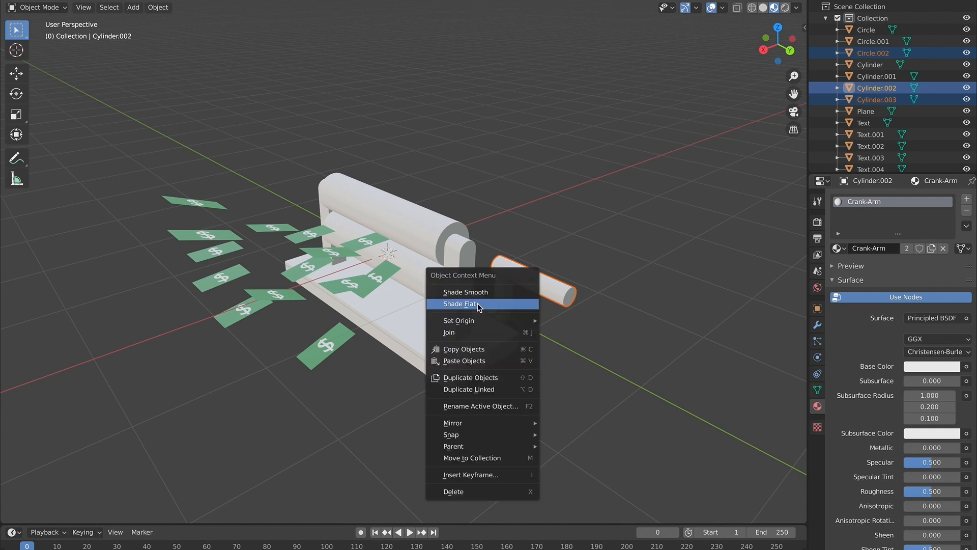
click(478, 334)
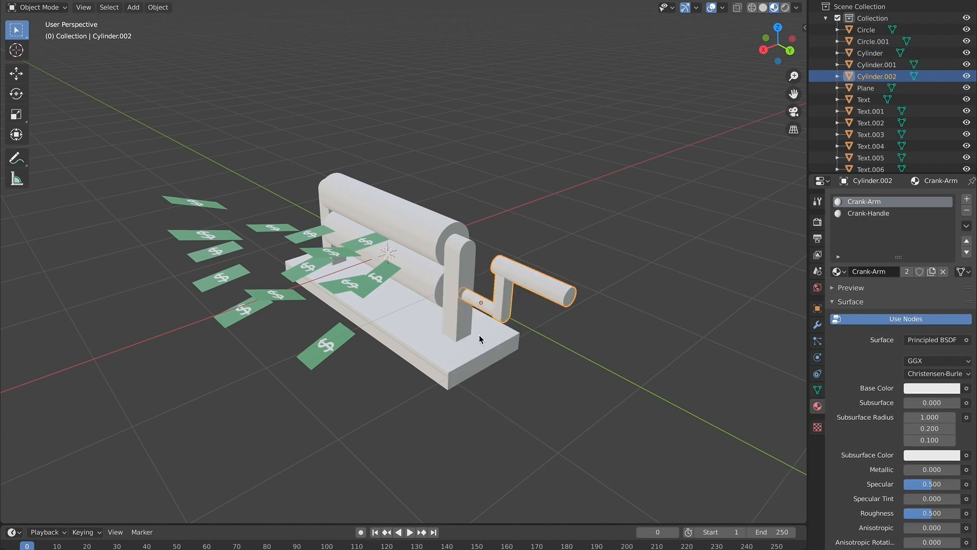
- Try rotating the joined crank about the global Y axis
middle_drag(479, 301, 533, 300)
key(r)
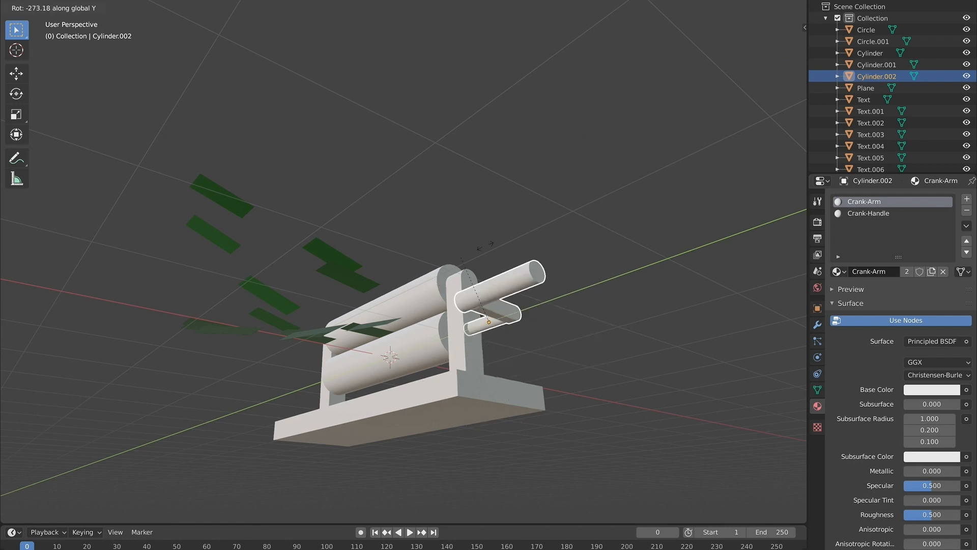
click(530, 240)
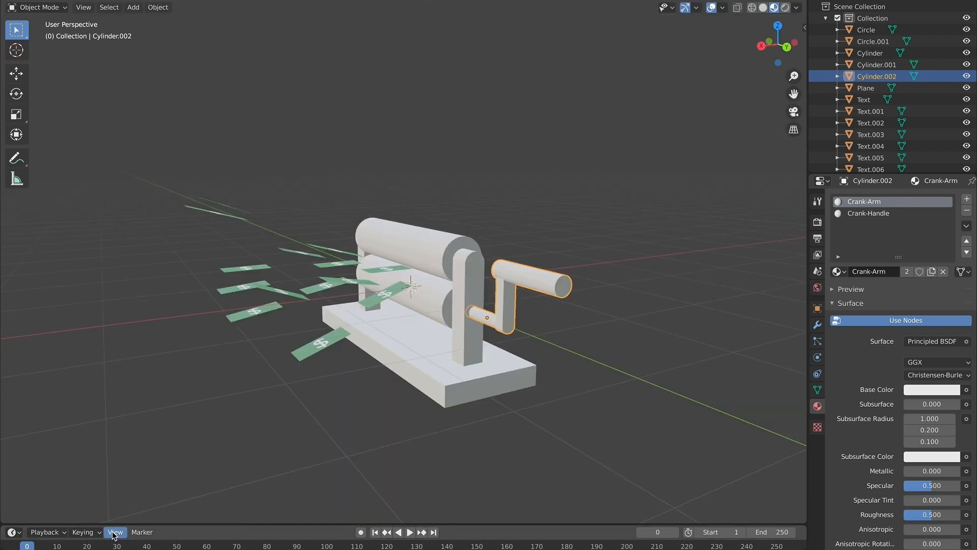
- Enlarge the timeline, set the animation range to frames 0 to 30, and turn on auto keying
drag(293, 401, 285, 433)
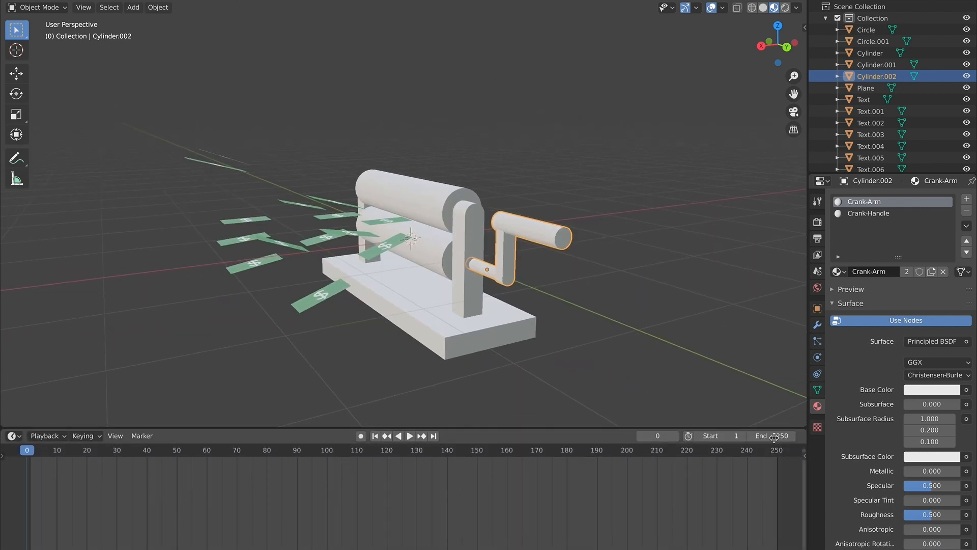
key(Return)
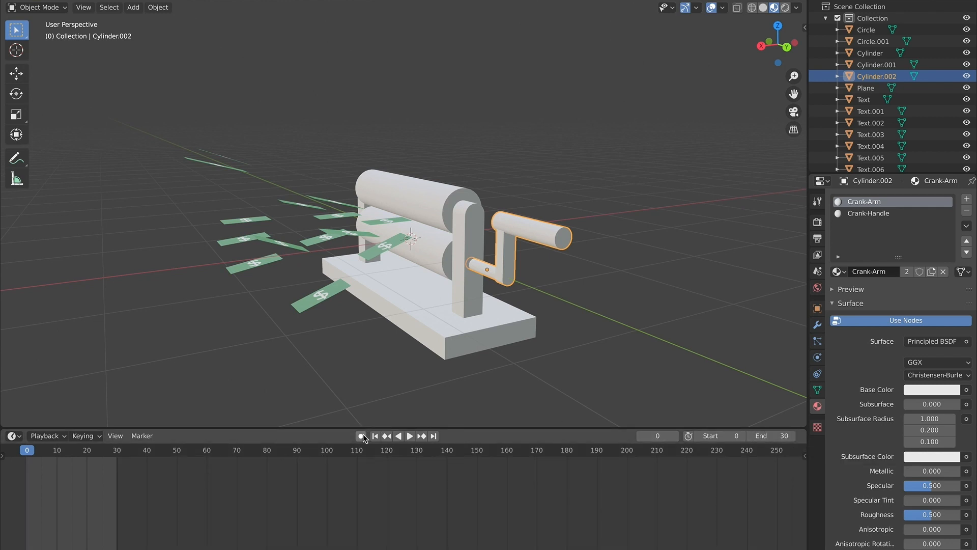
click(361, 436)
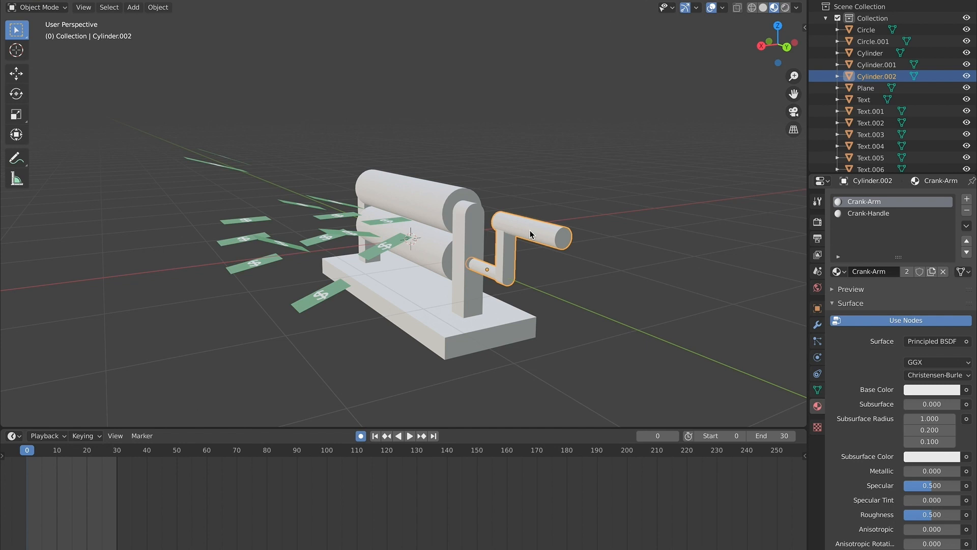
- Keyframe the crank at frames 0, 15 and 30 to turn about the global Y axis, and play the animation
key(r)
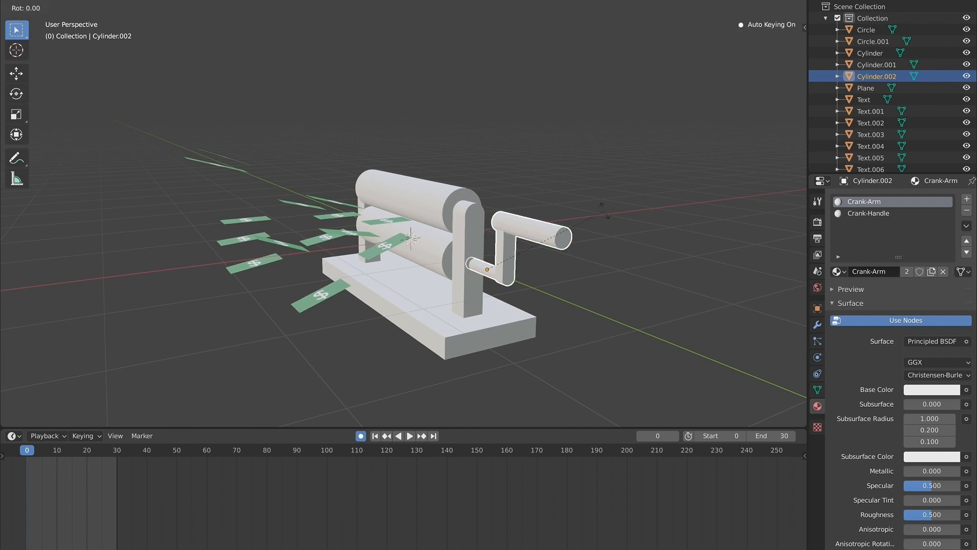
click(606, 209)
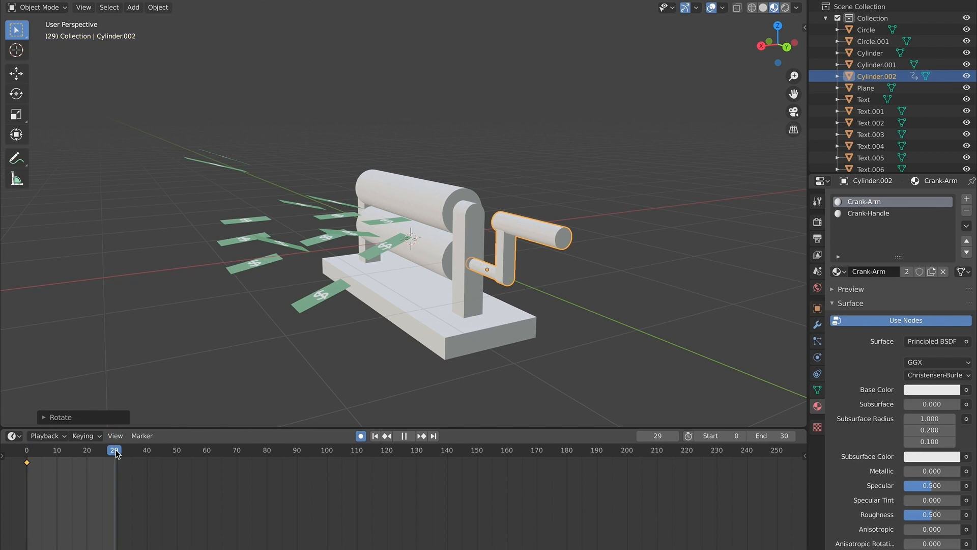
key(space)
key(r)
key(y)
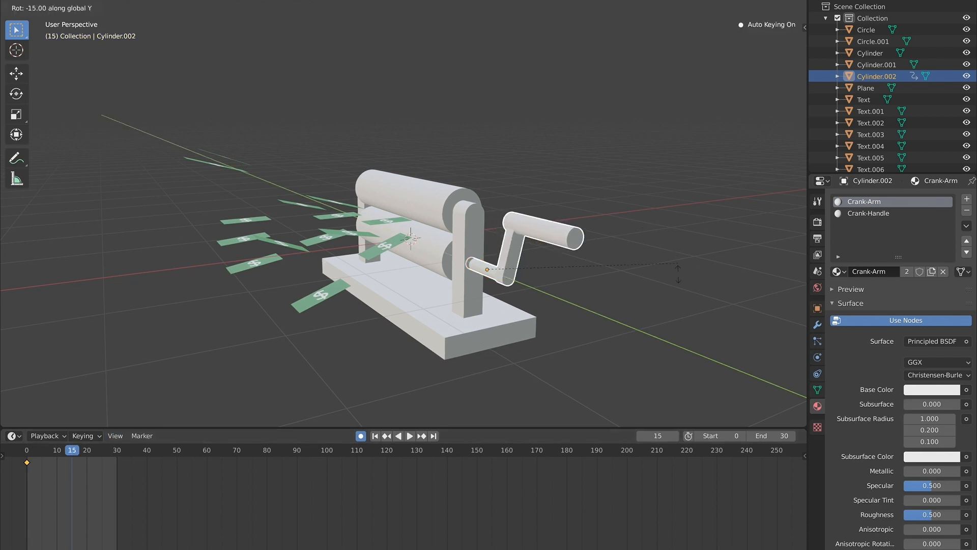
click(621, 229)
key(shift+Left)
click(409, 436)
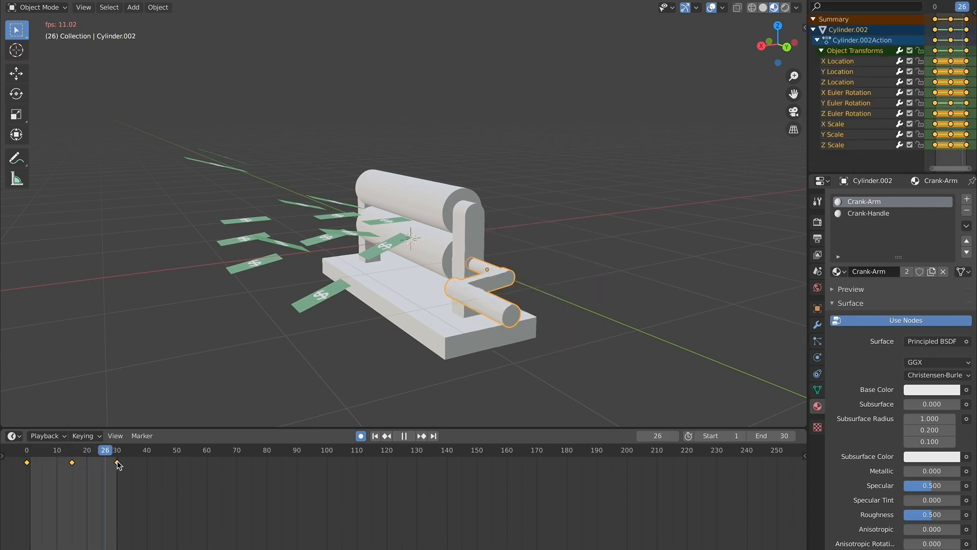
- Change the interpolation mode of the crank's rotation keyframes
right_click(117, 460)
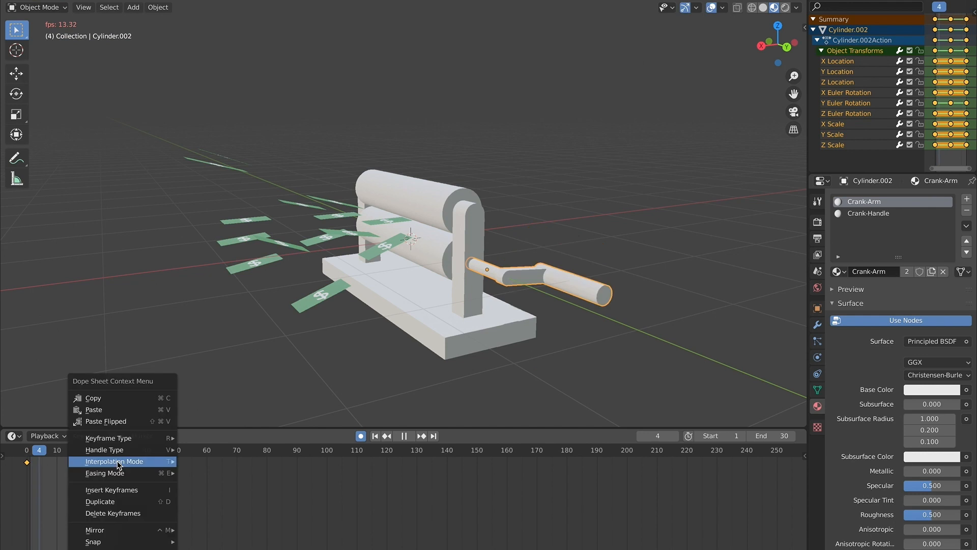
mouse_move(122, 461)
click(204, 487)
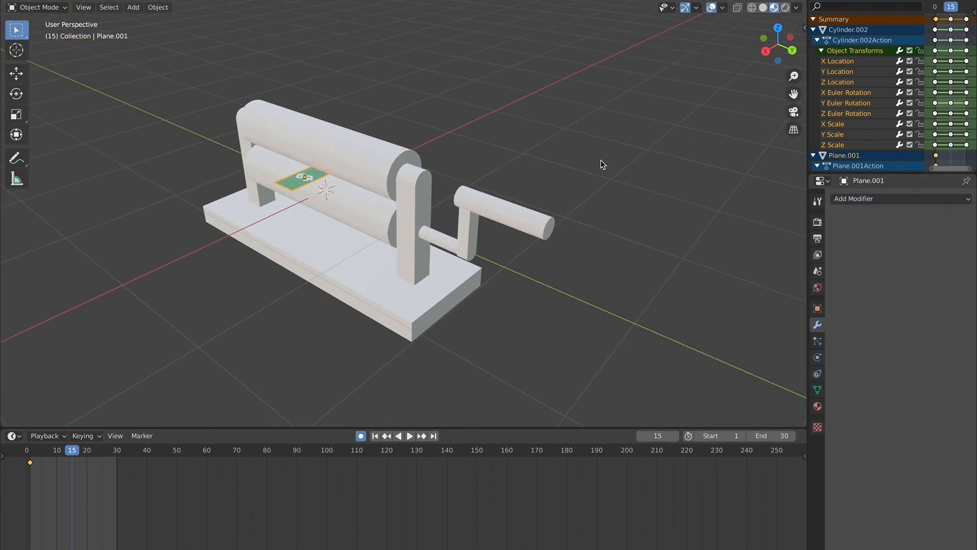
- Keyframe the dollar bill at frame 6, moved out of the rollers along the global X axis, and play it
click(43, 452)
drag(45, 454, 46, 454)
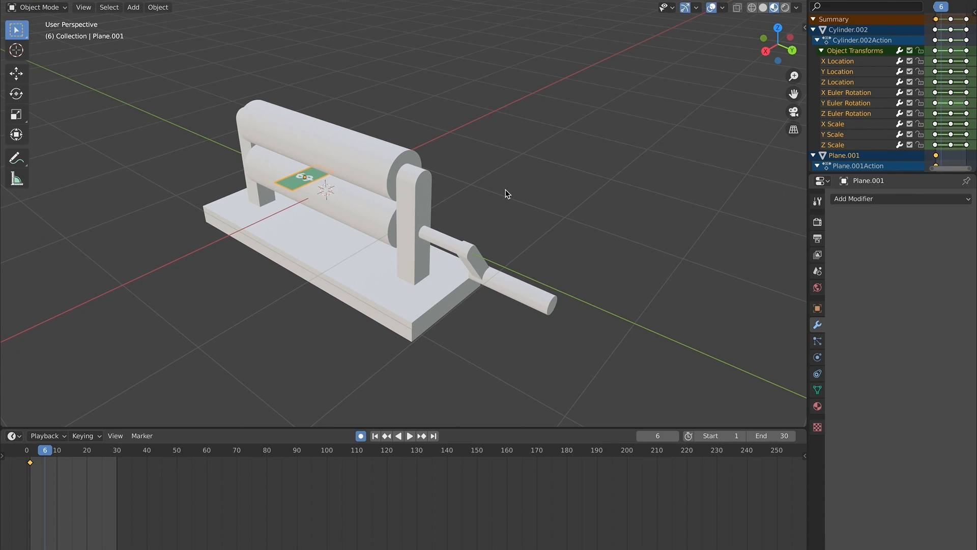
key(g)
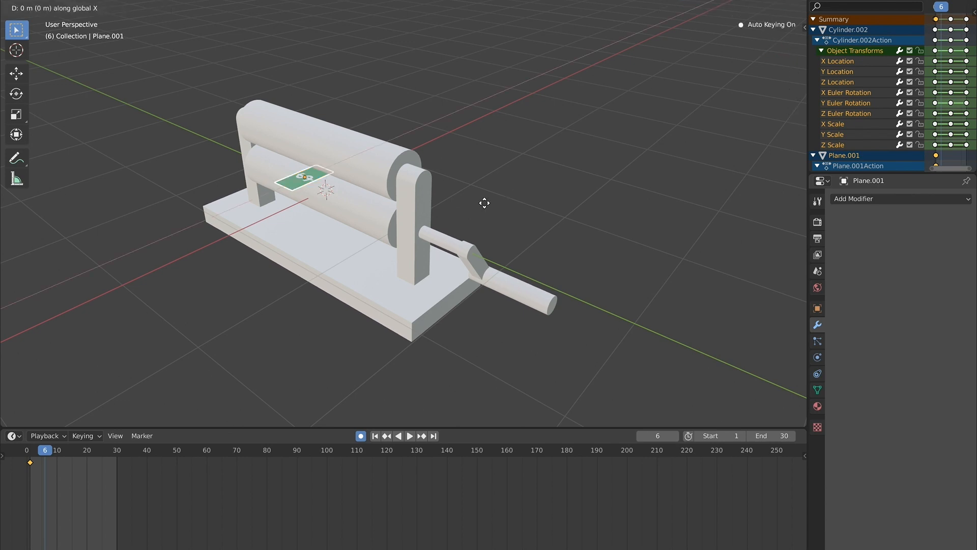
click(319, 280)
key(space)
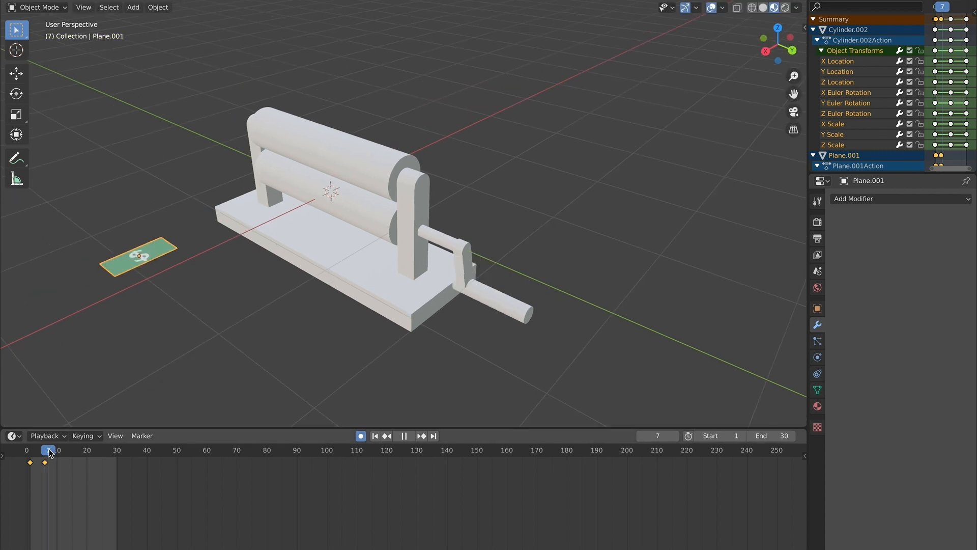
- Retime the bill's slide to frames 1 to 3 and paste a copy of its keyframes at frames 4 and 6
right_click(48, 467)
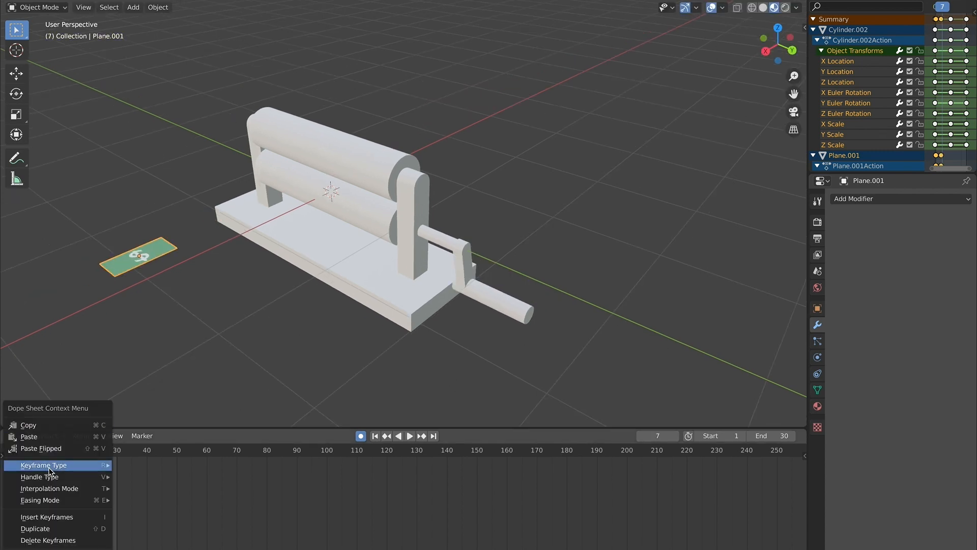
click(59, 439)
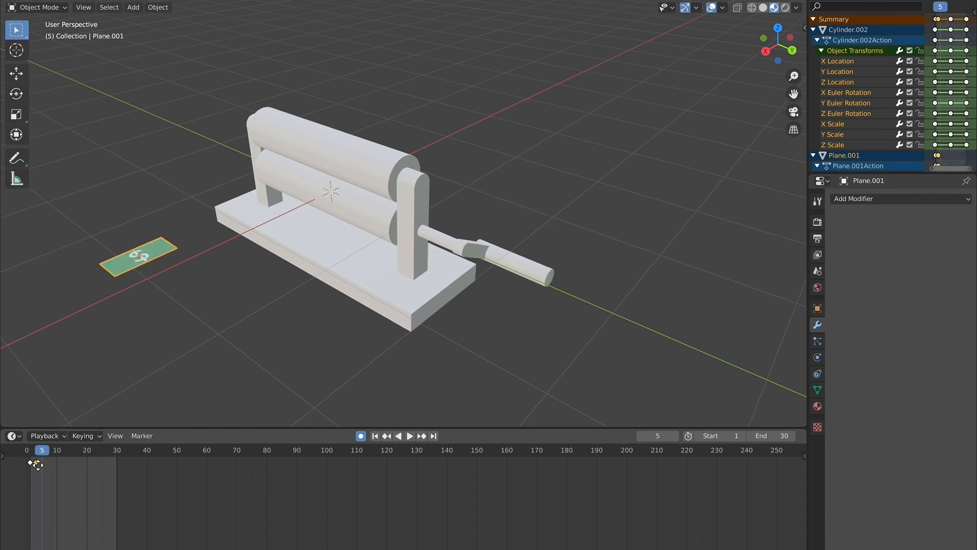
right_click(36, 462)
click(41, 465)
key(space)
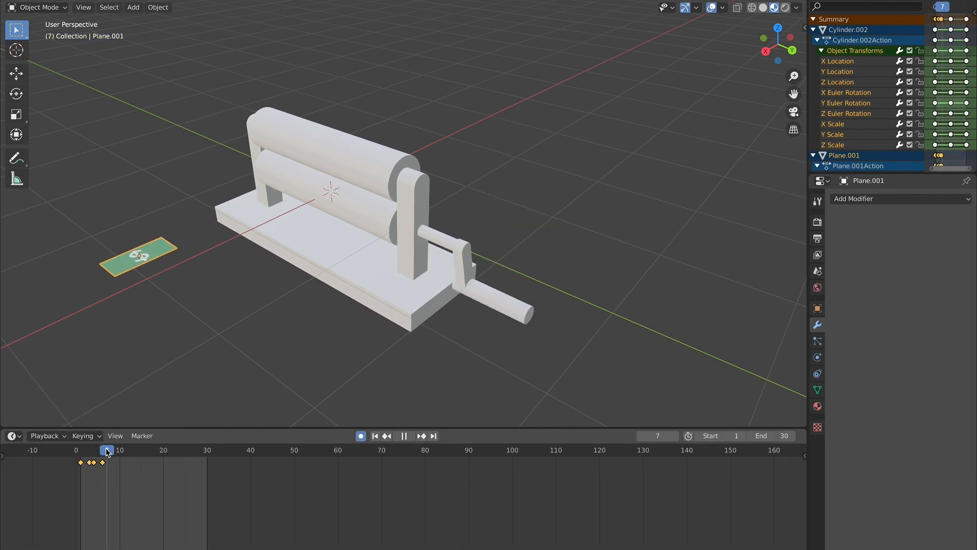
- Paste the bill's slide keyframes repeatedly up to frame 30, play the loop, and return to frame 1
key(ctrl+v)
click(133, 451)
key(ctrl+v)
click(159, 451)
key(ctrl+v)
click(185, 451)
key(ctrl+v)
click(404, 436)
key(space)
click(821, 50)
click(80, 450)
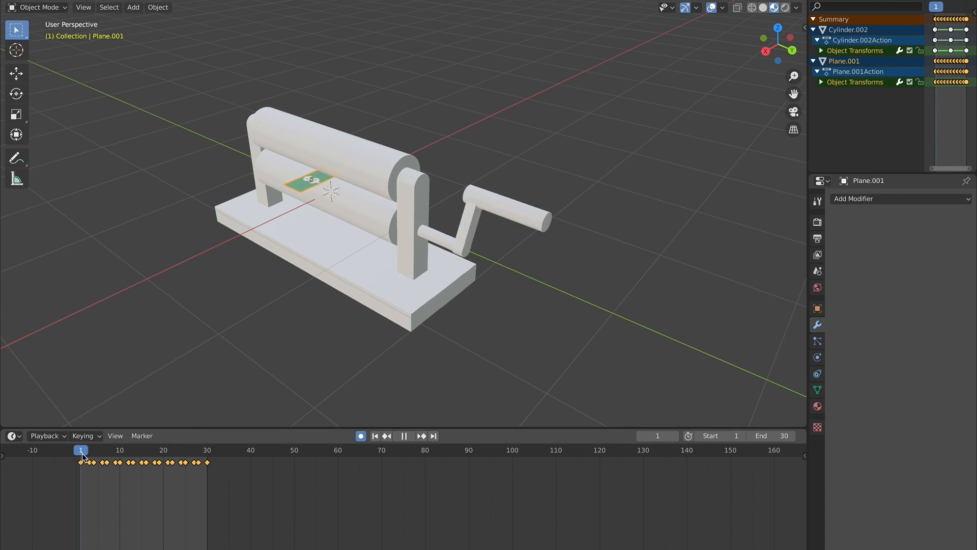
- Duplicate the bill along Y toward the crank and re-keyframe its slide over frames 1 to 3 with a rotation about global Y
key(shift+d)
key(y)
key(Delete)
click(90, 450)
key(g)
key(x)
click(84, 412)
click(81, 450)
key(r)
key(y)
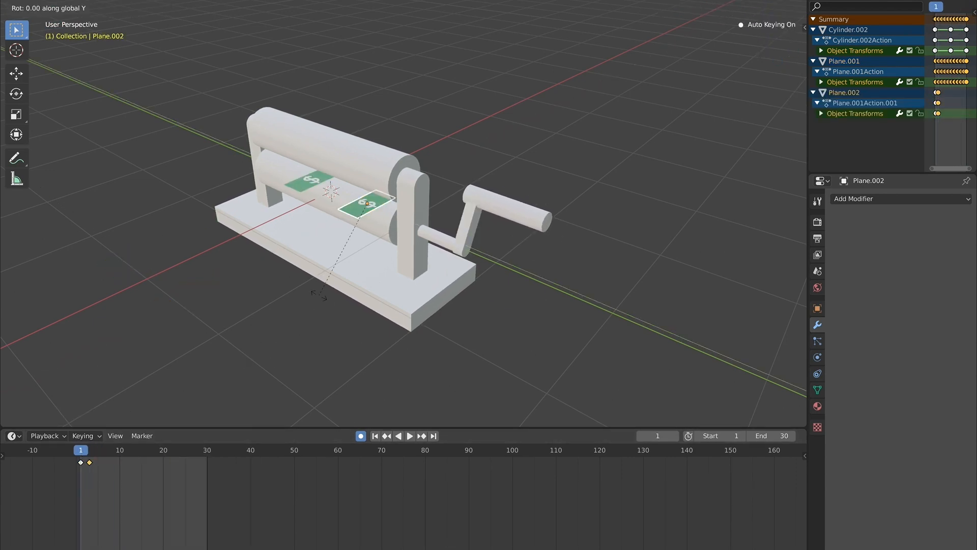
- Copy the second bill's slide keyframes and paste them repeatedly up to frame 30
click(98, 450)
right_click(105, 462)
click(104, 440)
click(133, 451)
key(ctrl+v)
click(185, 451)
key(ctrl+v)
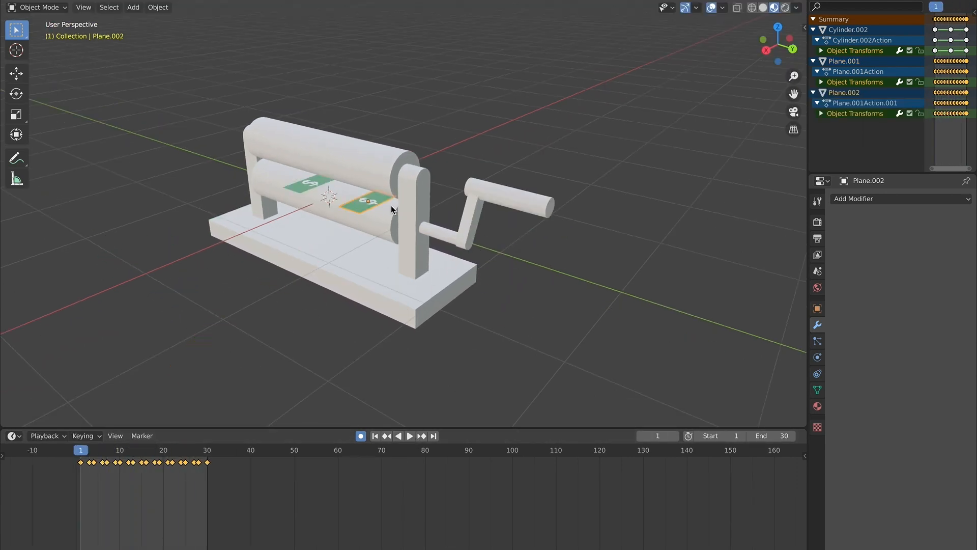
- Duplicate a third bill along the rollers, clear its copied keyframes, and paste new slide keyframes onto it
key(shift+d)
click(820, 144)
scroll(865, 127, down, 3)
key(Delete)
middle_drag(458, 305, 412, 306)
key(space)
key(ctrl+v)
key(space)
middle_drag(285, 305, 298, 282)
- Duplicate another bill between the rollers and paste the slide keyframes onto it along the timeline
key(shift+d)
click(98, 450)
key(ctrl+v)
click(115, 449)
key(ctrl+v)
- Duplicate a bill to the end of the rollers opposite the crank and paste slide keyframes onto it
key(shift+d)
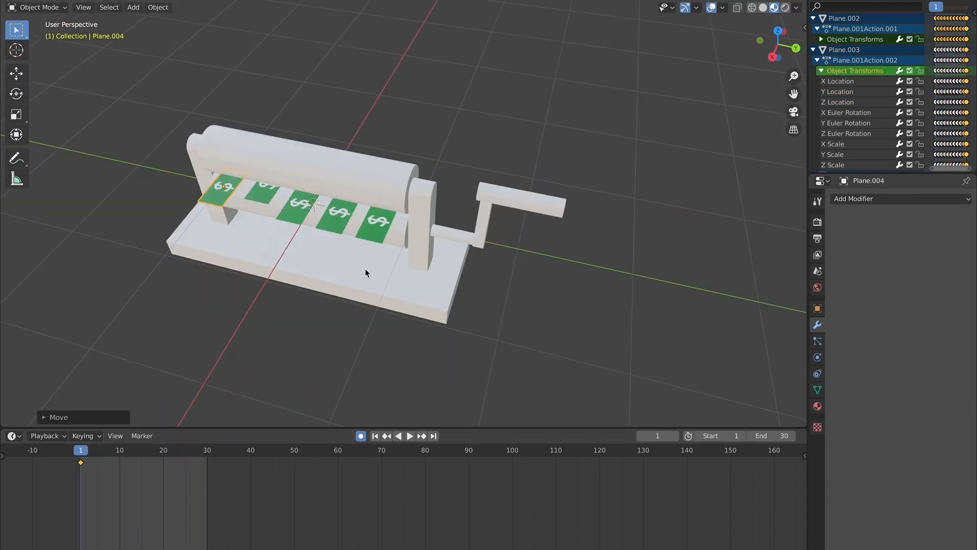
click(93, 449)
key(ctrl+v)
- Duplicate a further bill, give it its own rotation, and shift and repeat its keyframes to stagger its flight
key(shift+d)
click(94, 450)
key(r)
middle_drag(352, 219, 386, 194)
drag(227, 476, 76, 456)
click(142, 450)
key(g)
key(space)
middle_drag(387, 313, 438, 288)
click(483, 219)
right_click(219, 514)
click(219, 516)
- Duplicate more bills among the existing ones and vary their keyframed rotations and positions along the timeline
key(shift+d)
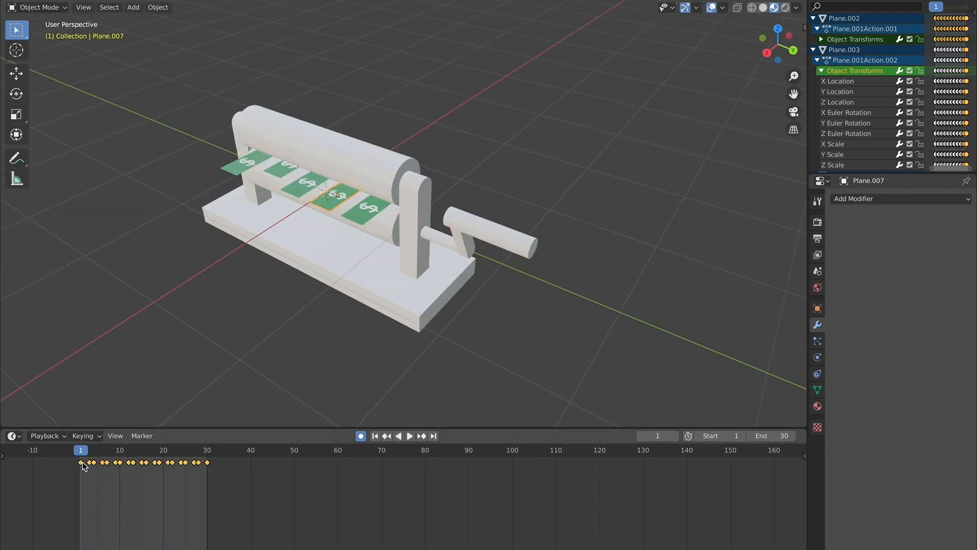
middle_drag(340, 273, 437, 255)
click(107, 450)
key(r)
click(185, 450)
key(g)
middle_drag(387, 285, 509, 295)
key(shift+d)
click(176, 450)
key(g)
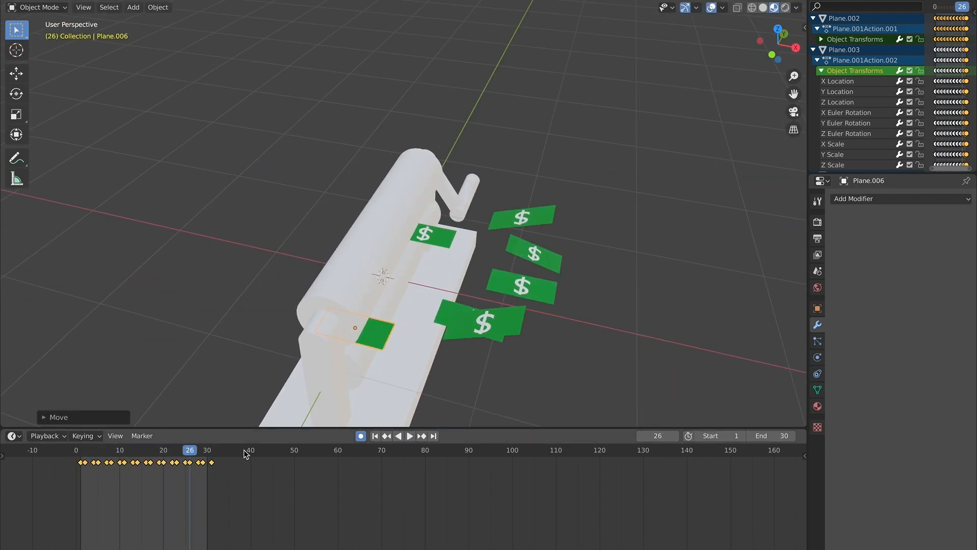
- Play the animation with all the flying bills and open the material settings of the selected part
middle_drag(434, 356, 285, 305)
click(120, 450)
key(space)
click(433, 264)
click(817, 406)
- In Poly, view the uploaded money printer's Cylinder.002|Cylinder.002Action animation up close from the bill side and the crank side
mouse_move(91, 146)
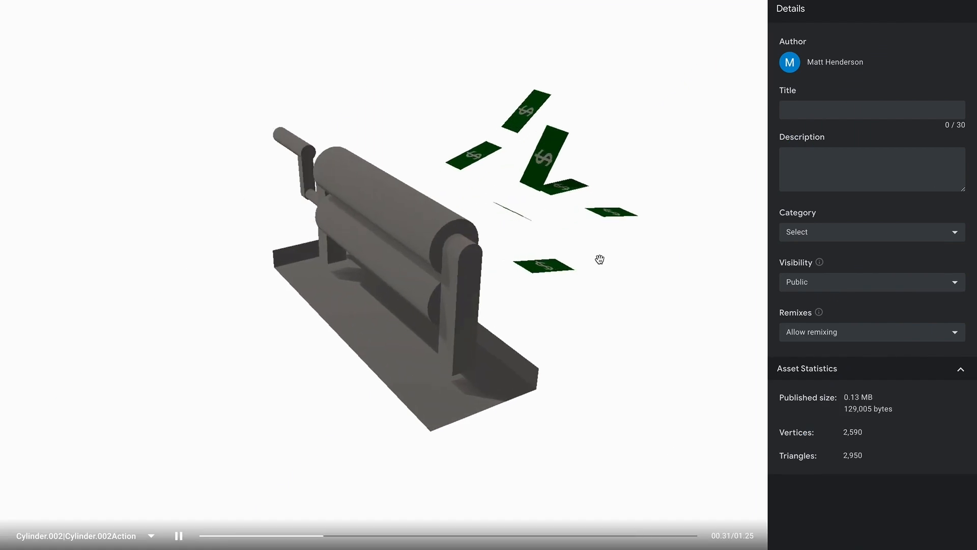
scroll(599, 259, up, 2)
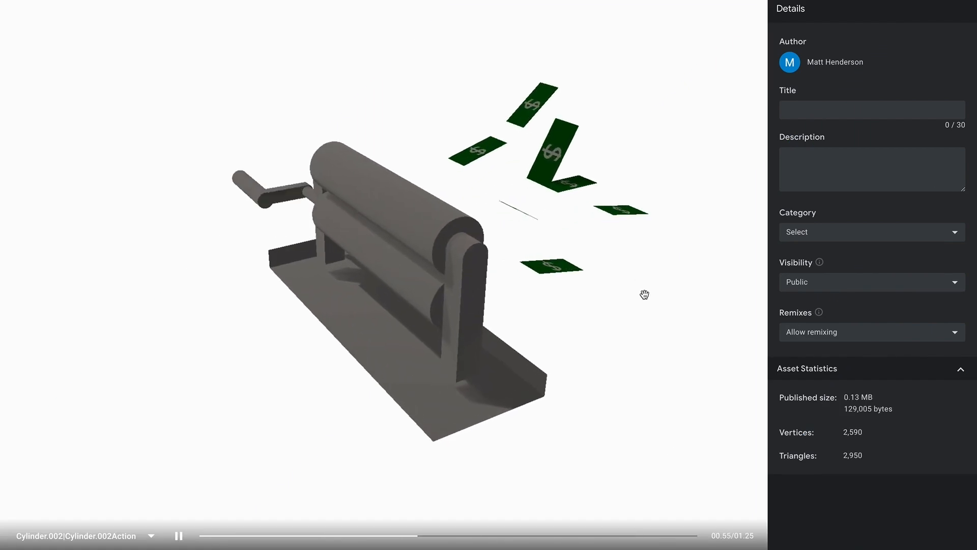
drag(645, 305, 179, 328)
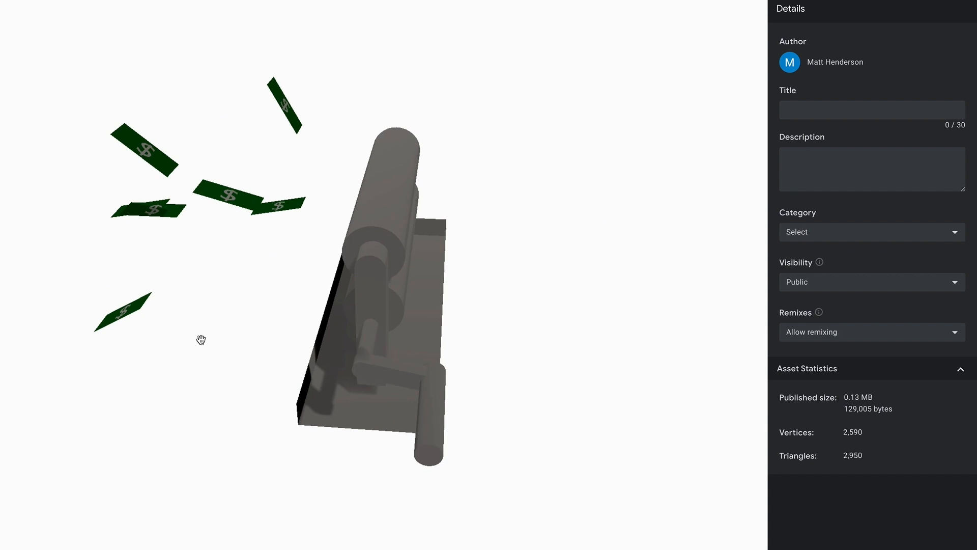
- Browse the model's list of animations and play Plane.007|TextAction and Cylinder.002|Plane.001Action
mouse_move(107, 493)
click(107, 535)
scroll(109, 371, down, 15)
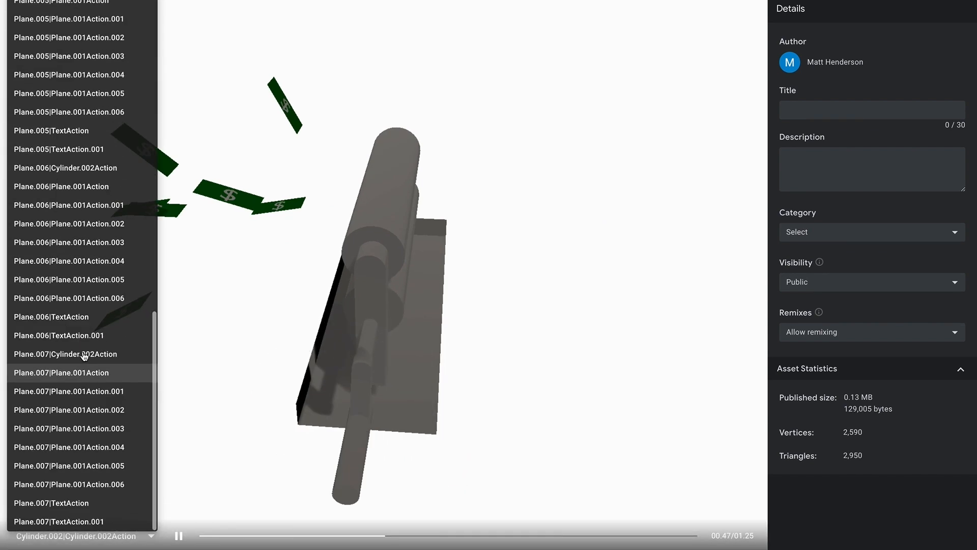
click(95, 299)
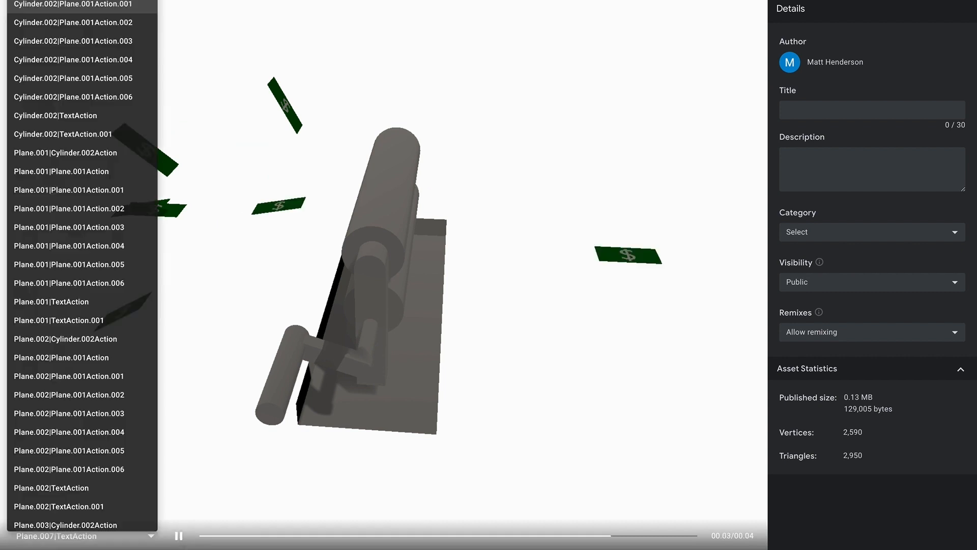
click(102, 3)
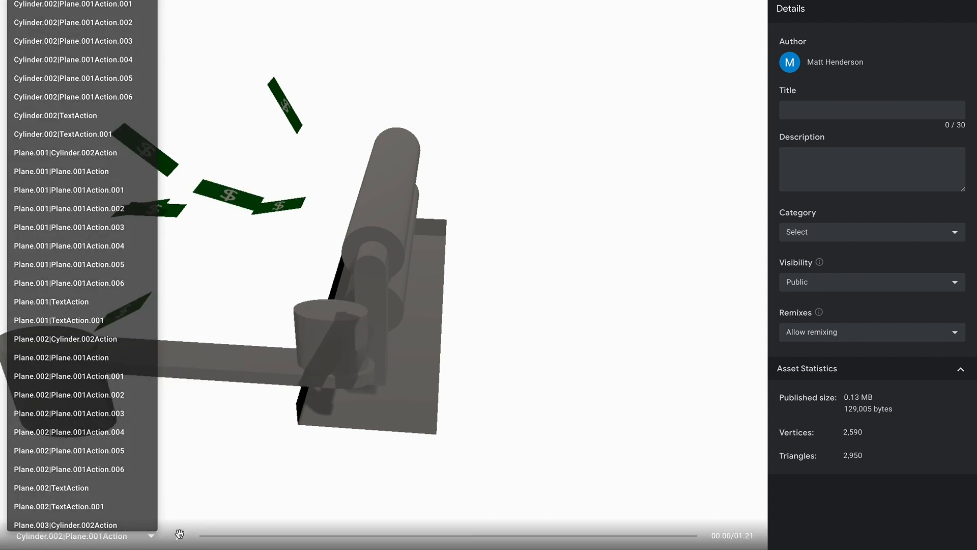
click(179, 536)
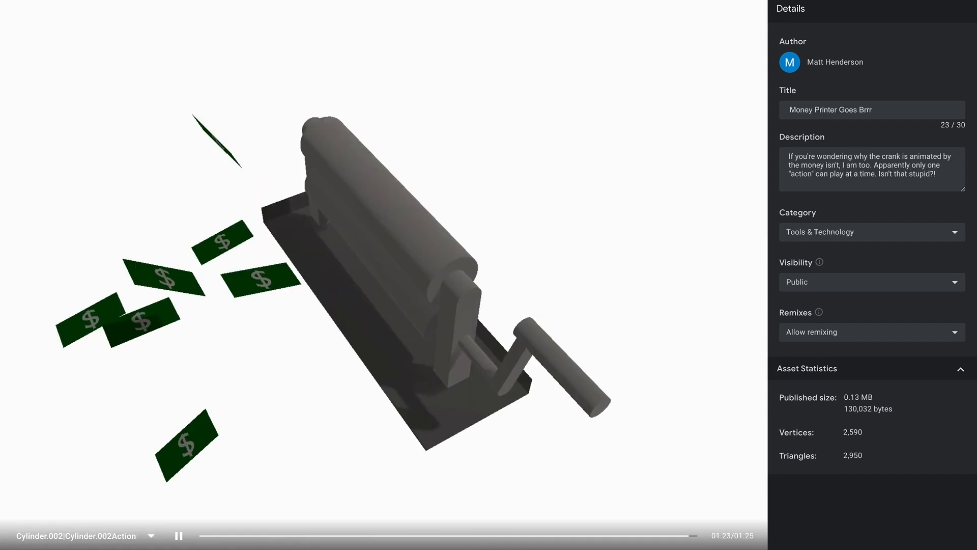
- Set the faces of the Base and Dollar-Green materials to double-sided
click(877, 1)
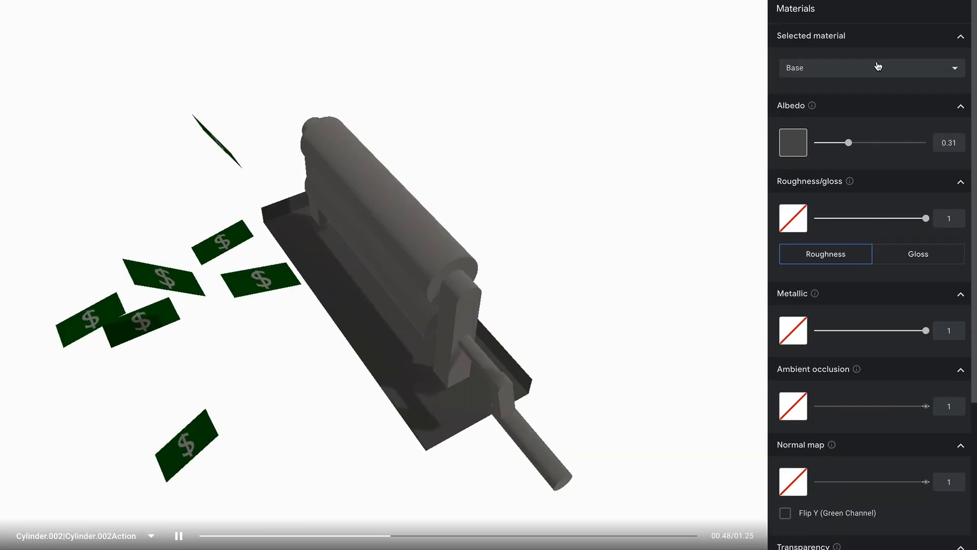
scroll(877, 142, down, 4)
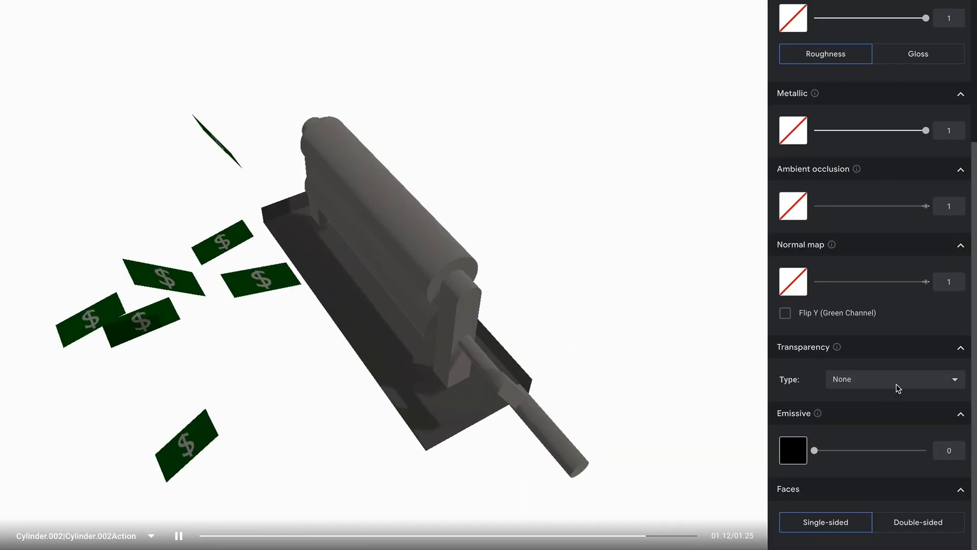
click(907, 523)
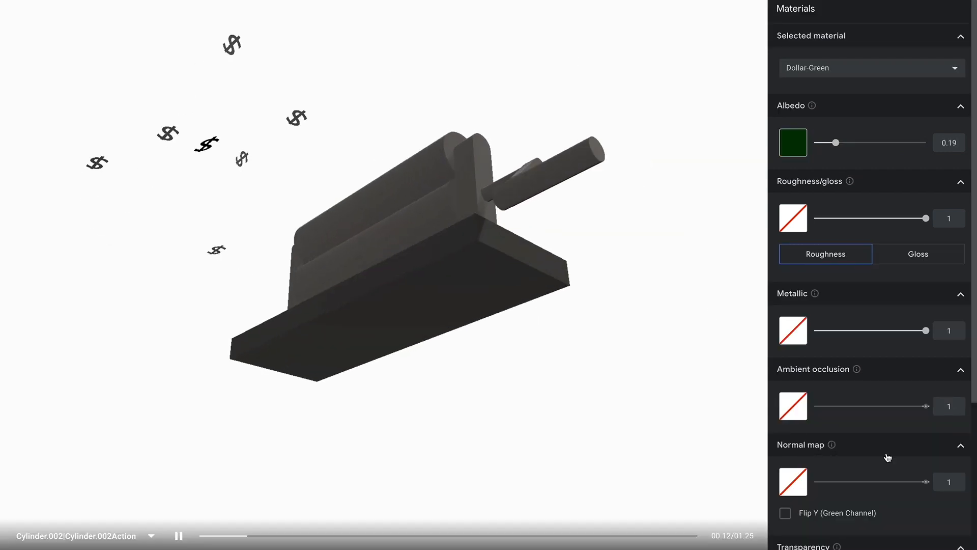
scroll(887, 457, down, 4)
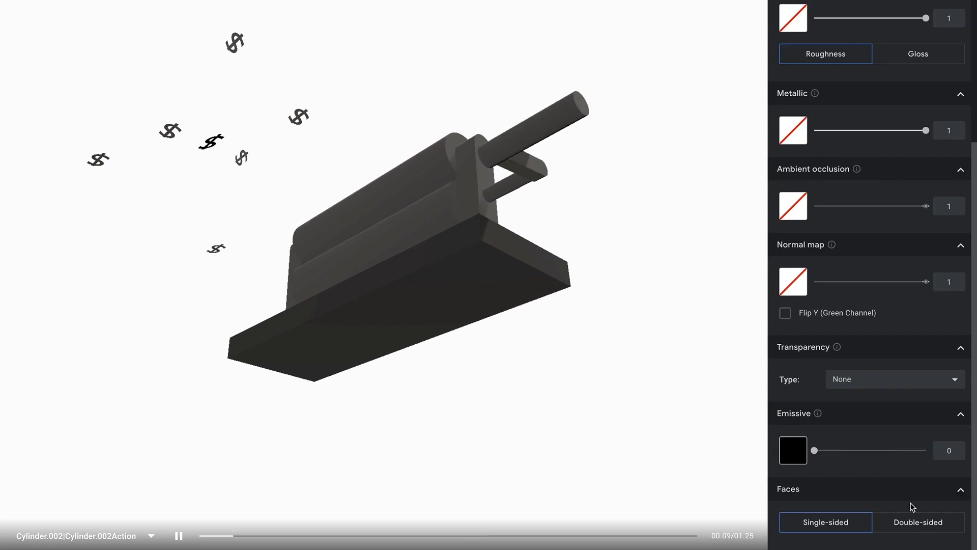
click(911, 521)
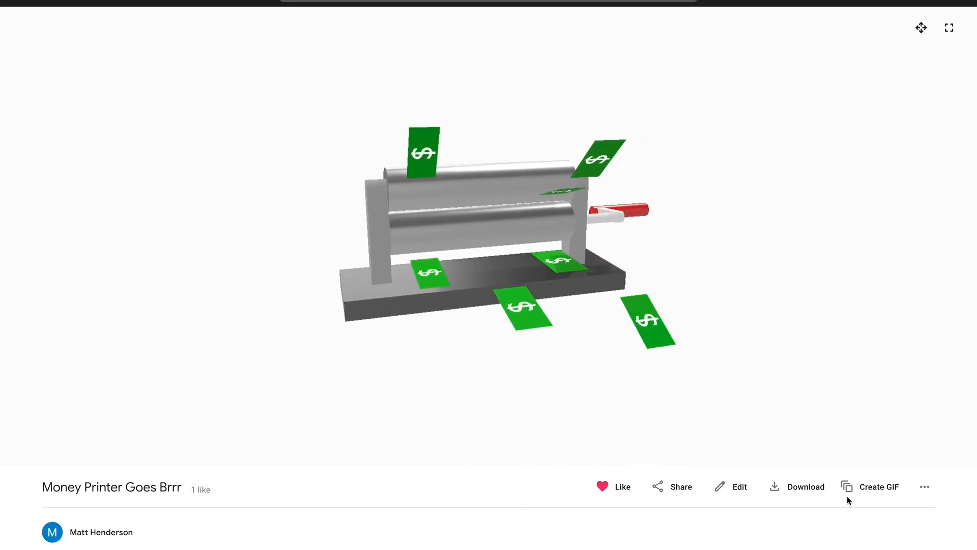
- Start a GIF of the published Money Printer Goes Brrr model, and preview the Swirl ad with it in Google Web Designer
click(873, 491)
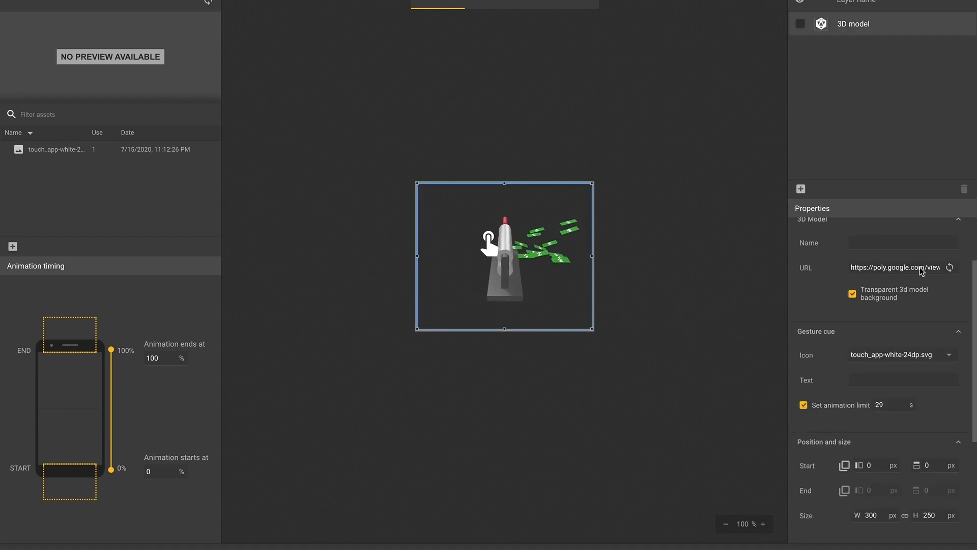
click(574, 6)
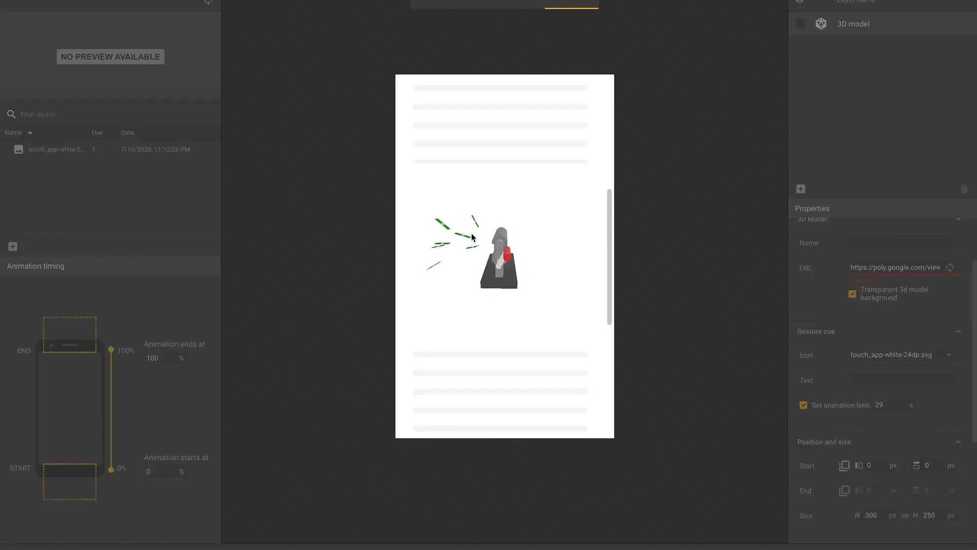
- Rotate the animated money printer in the Swirl ad preview to view it from another side
drag(498, 235, 702, 284)
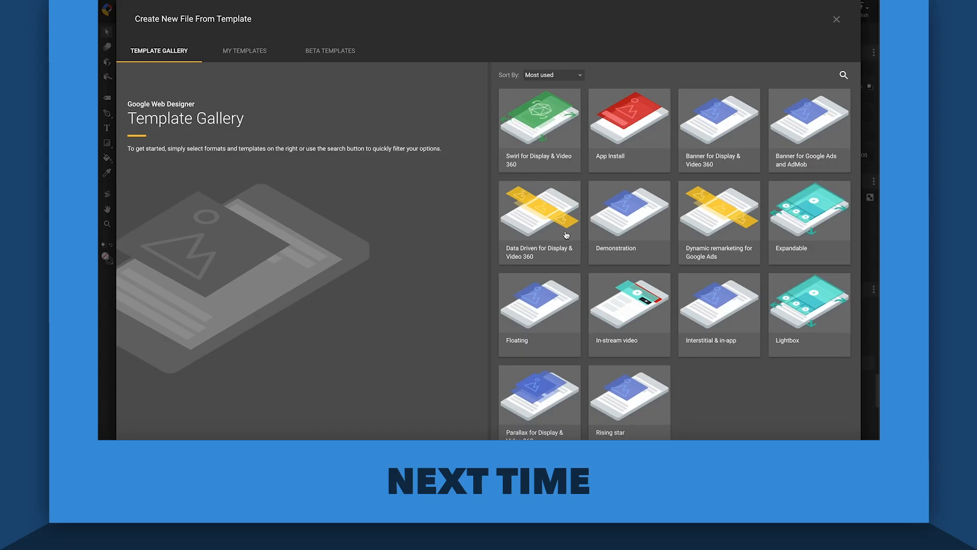
- Select the Swirl for Display & Video 360 template in the template gallery and examine its details and layouts
click(544, 127)
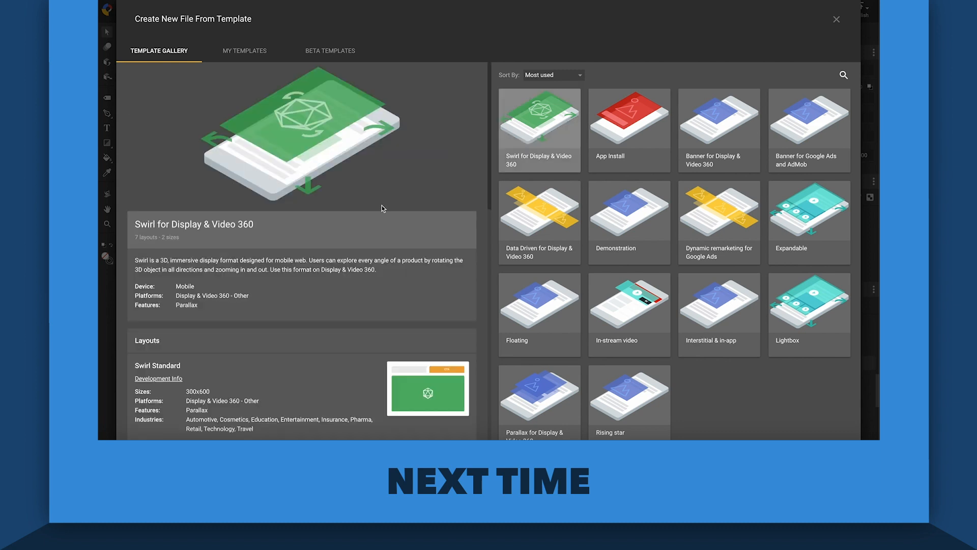
scroll(308, 306, down, 3)
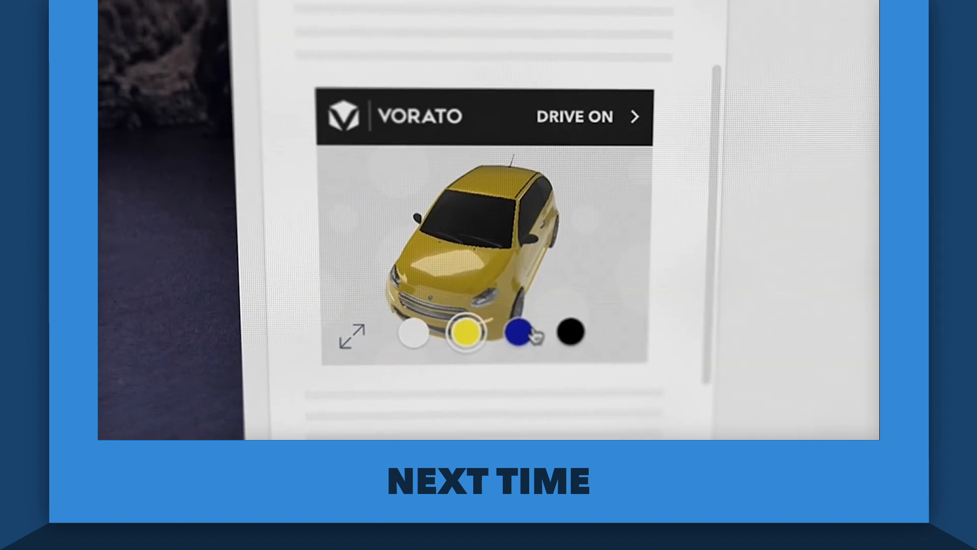
- In the Swirl ad previews, try blue and black on the car while rotating it, and black and white on the can
click(517, 328)
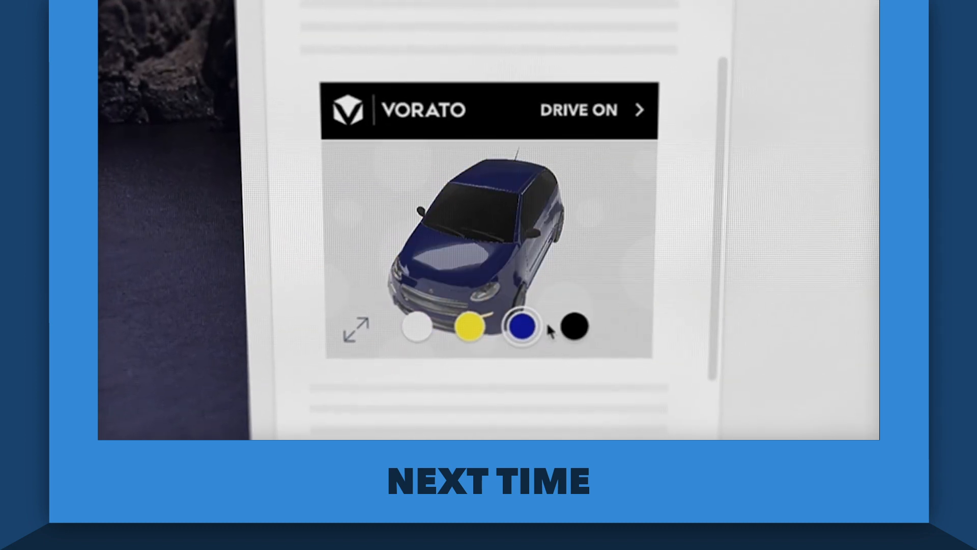
click(580, 328)
drag(538, 279, 523, 257)
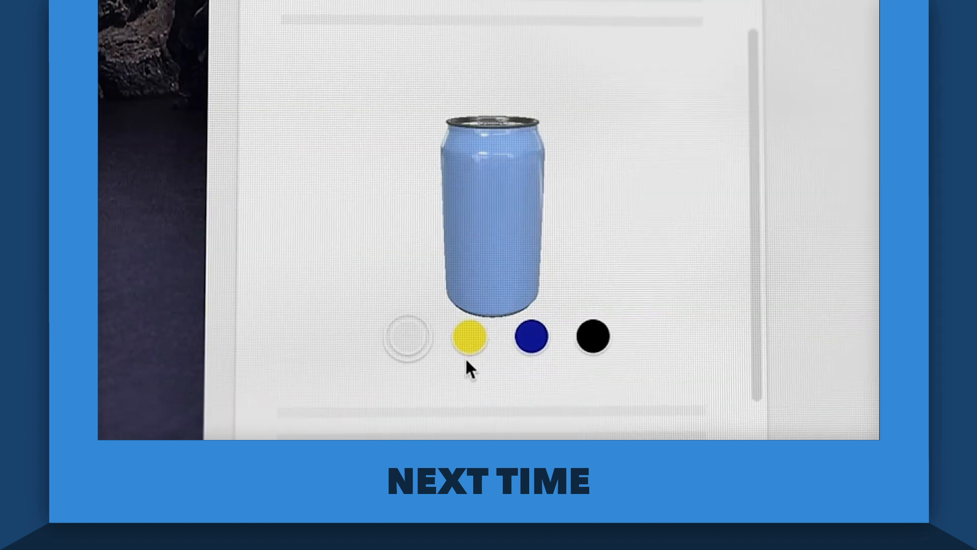
click(593, 336)
click(408, 337)
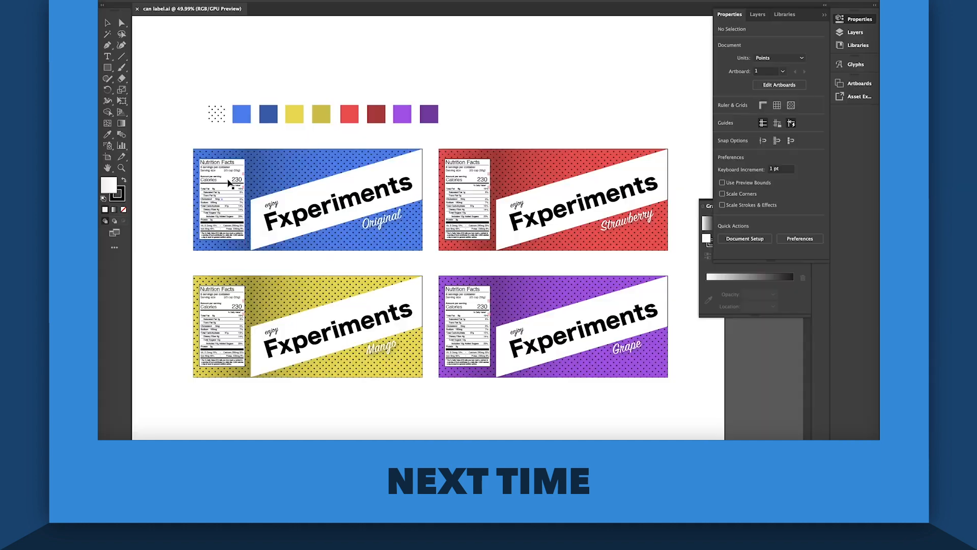
- Examine the can label artwork in Illustrator, and rotate the labelled can in the materials editor to view its label
alt+scroll(225, 172, up, 3)
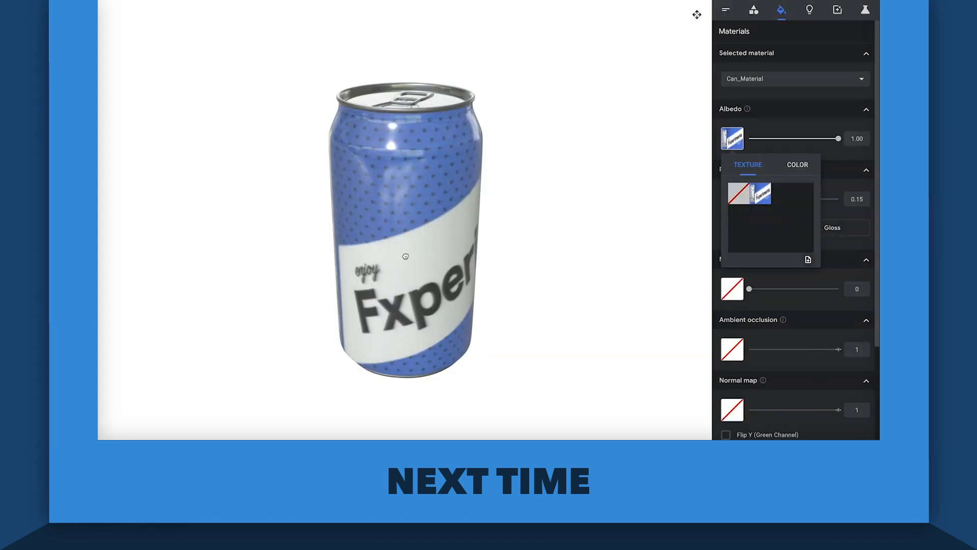
drag(369, 245, 275, 247)
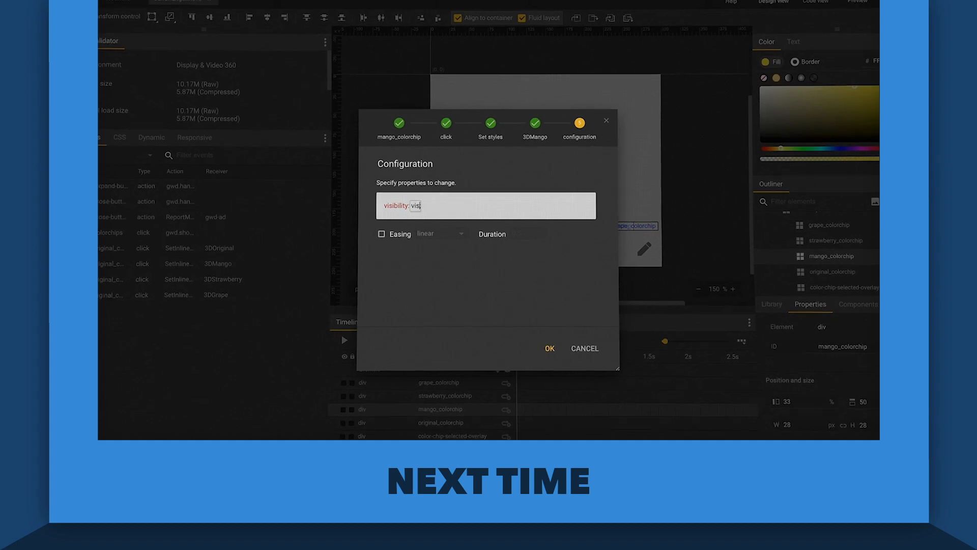
- In Google Web Designer, specify the visibility property that the mango_colorchip click event changes on 3DMango
text(display: initi)
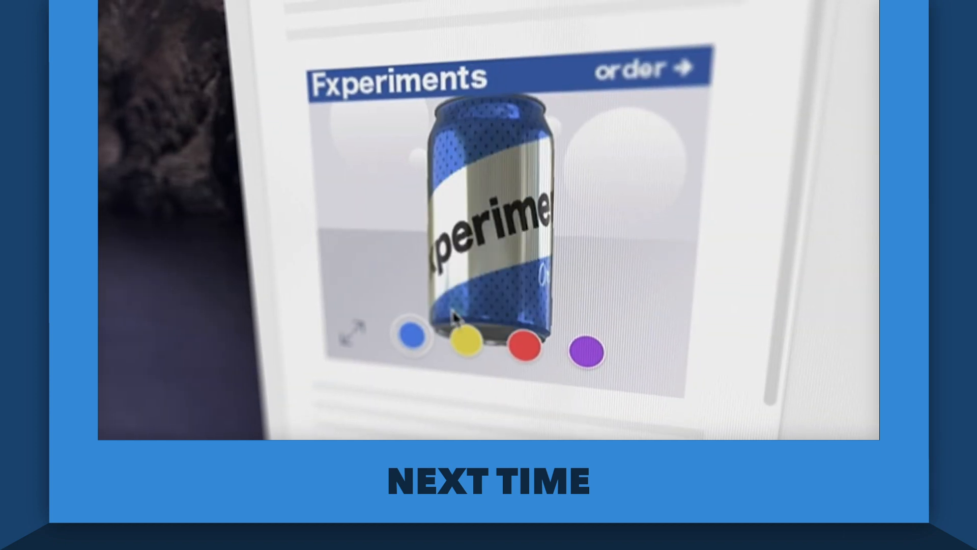